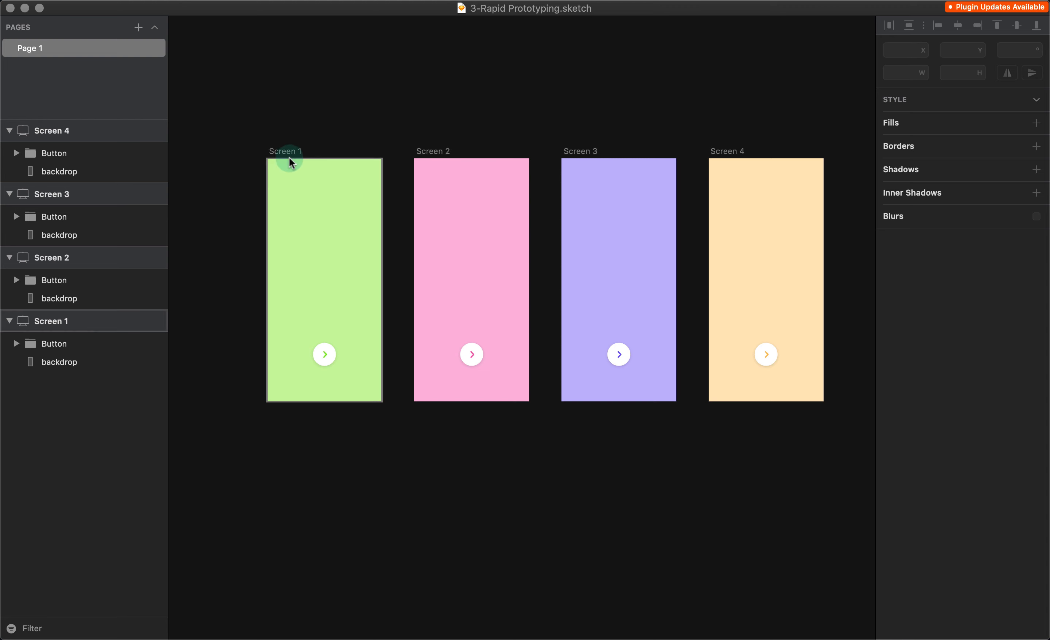
# - Switch to ProtoPie and import the Sketch artboard Screen 1 into the first scene
pyautogui.click(58, 299)
pyautogui.click(34, 343)
pyautogui.click(303, 460)
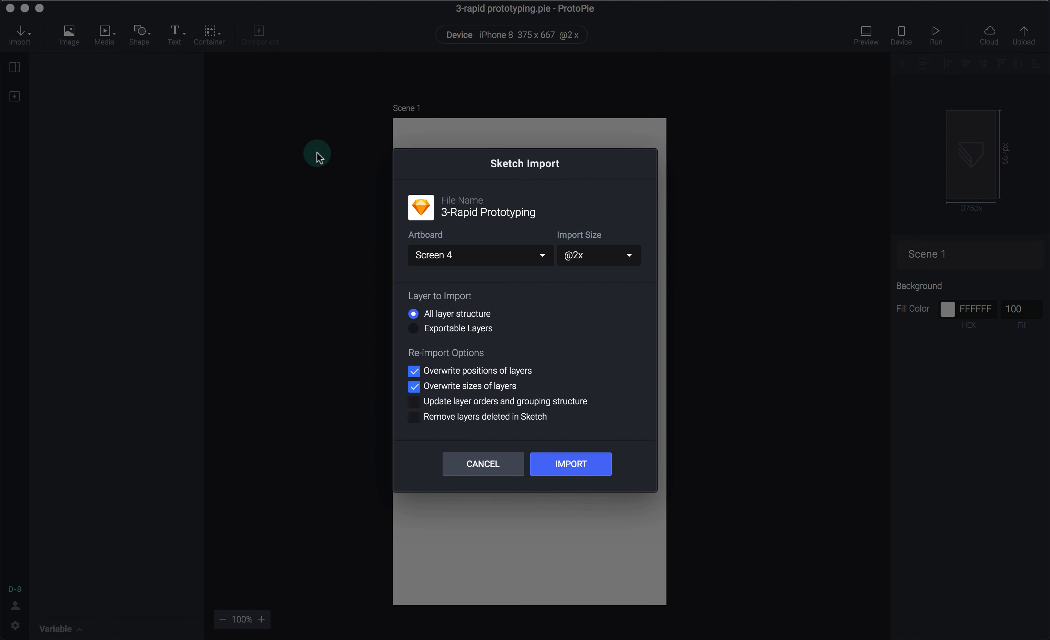
pyautogui.click(468, 255)
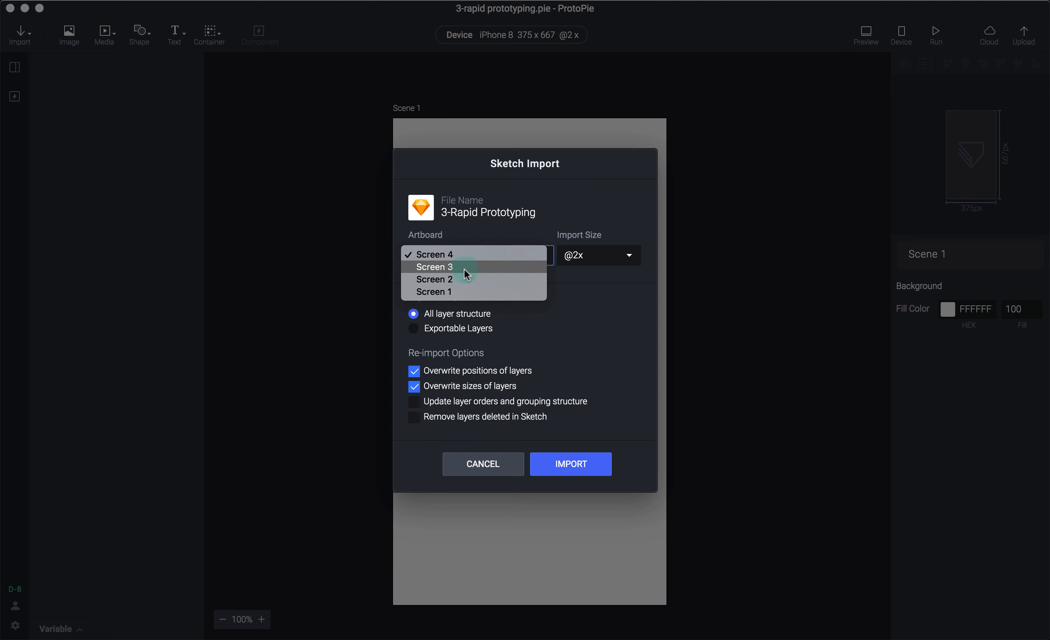
pyautogui.click(465, 292)
pyautogui.click(578, 469)
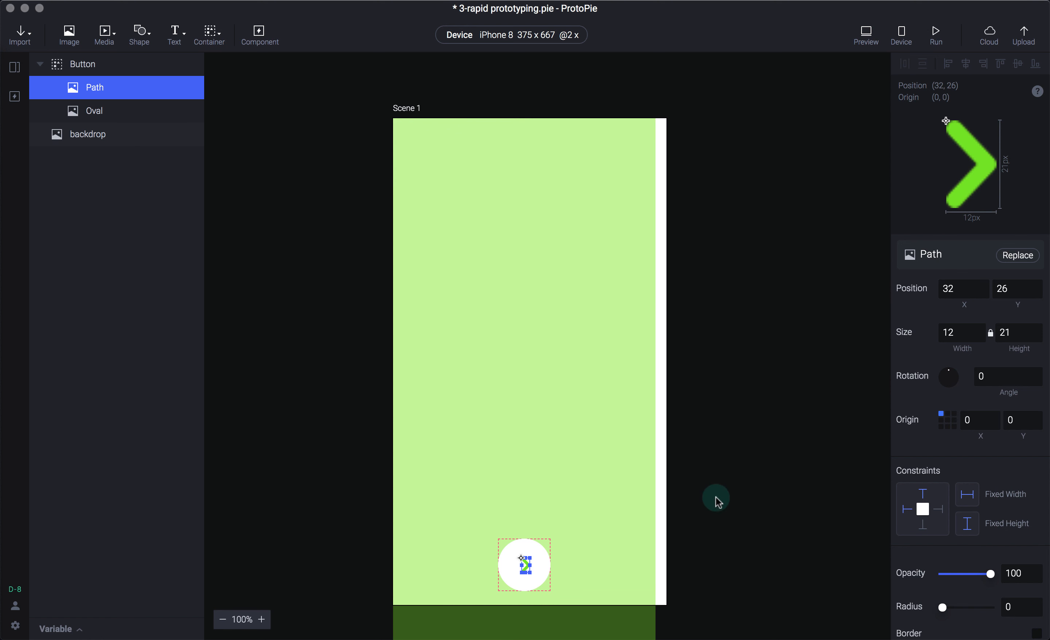
# - Switch to Sketch and check the width and height of the Screen 1 artboard
pyautogui.press('super+Tab')
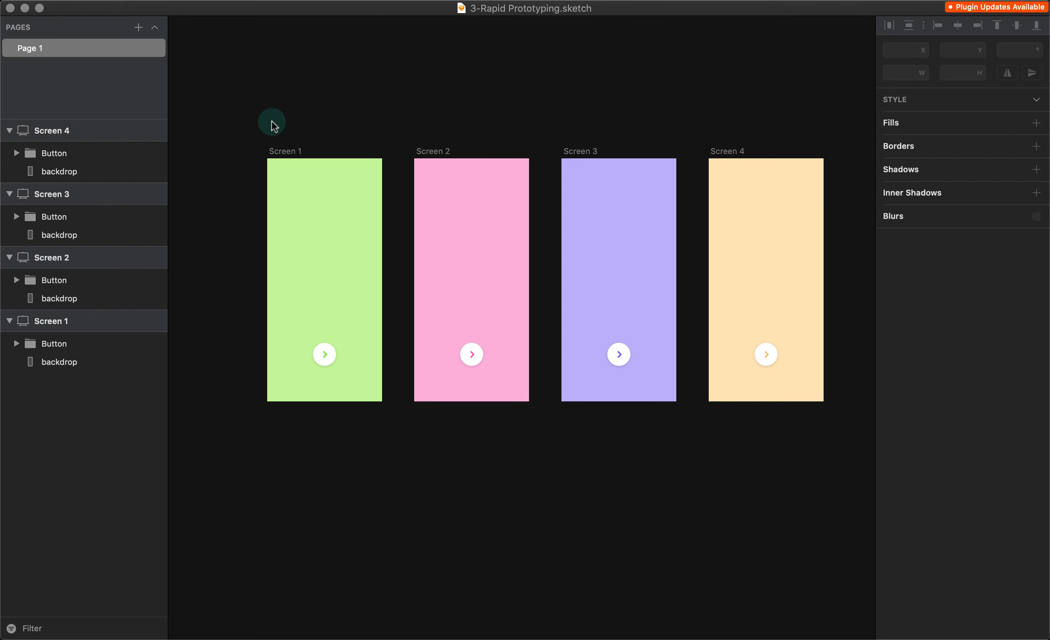
pyautogui.click(287, 156)
pyautogui.click(903, 108)
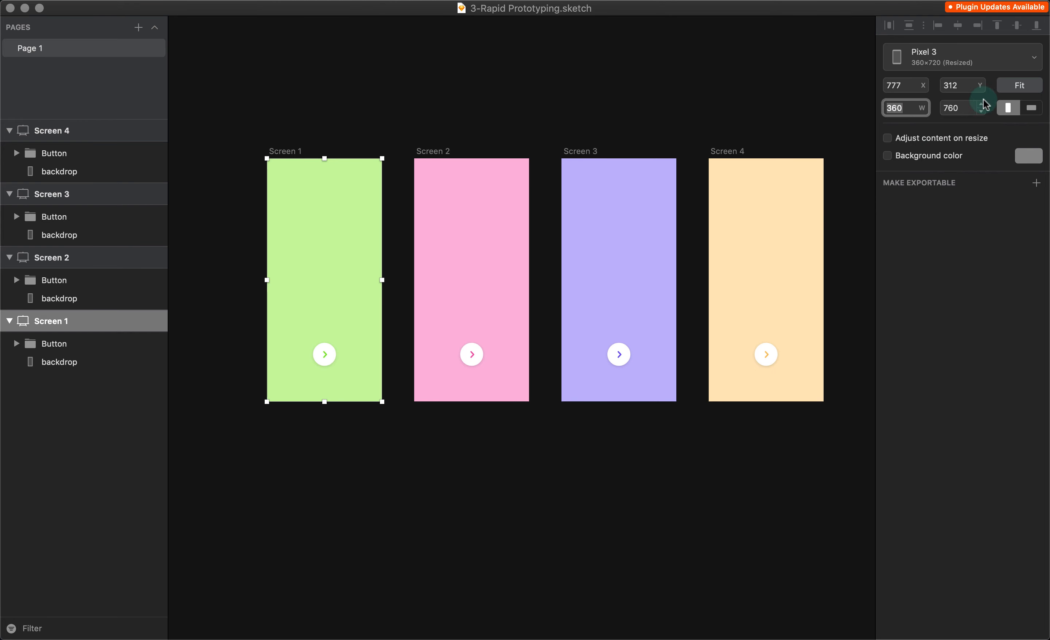
# - Switch back to ProtoPie and set a custom device size of 360 x 760 with density 2
pyautogui.press('super+Tab')
pyautogui.click(495, 33)
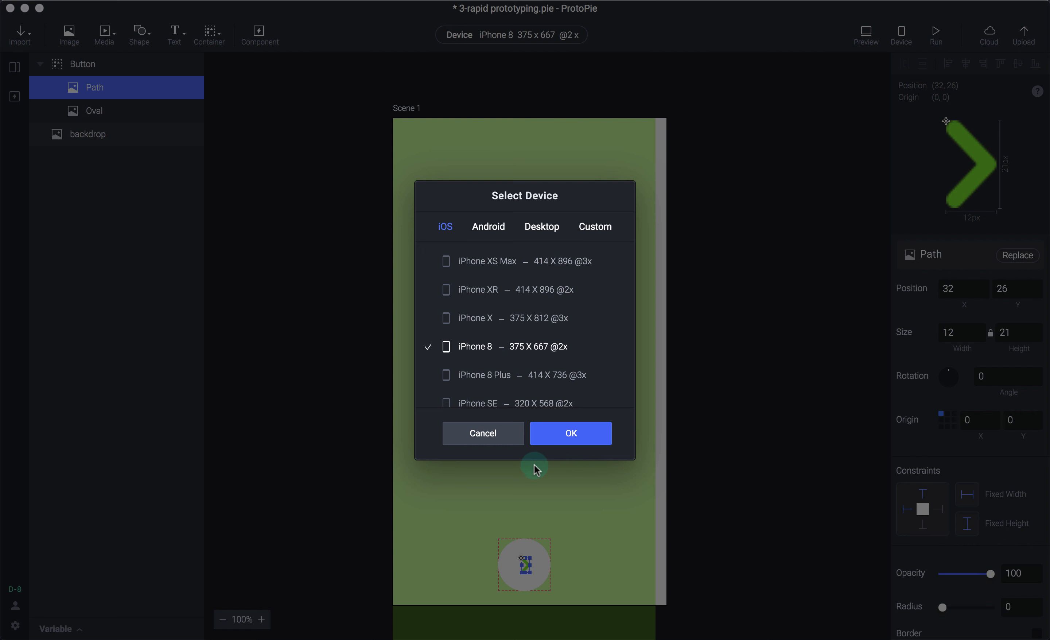
pyautogui.click(597, 227)
pyautogui.click(456, 260)
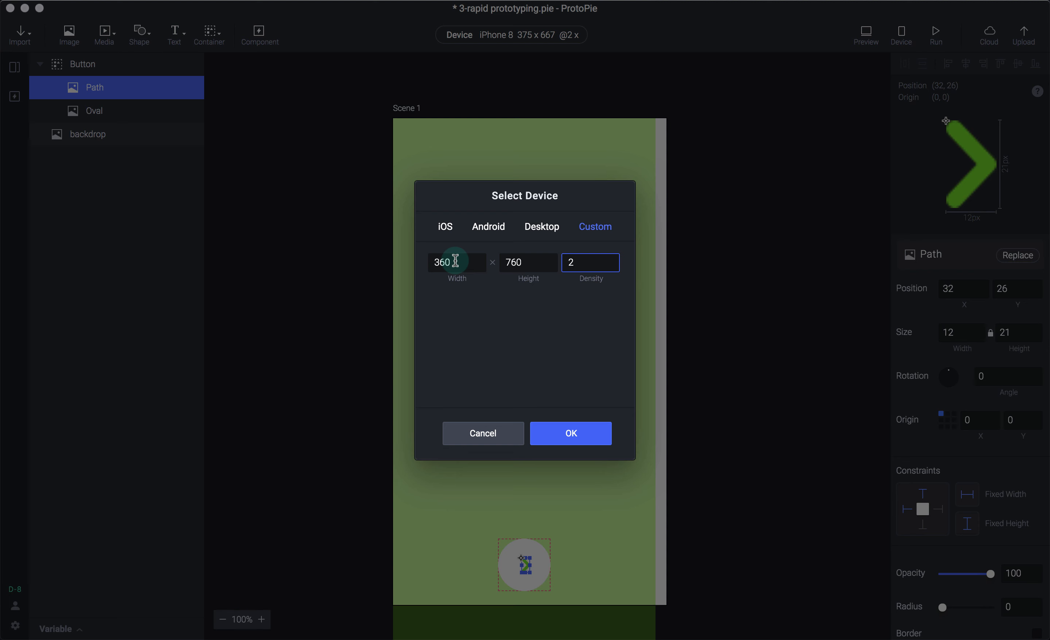
pyautogui.click(557, 435)
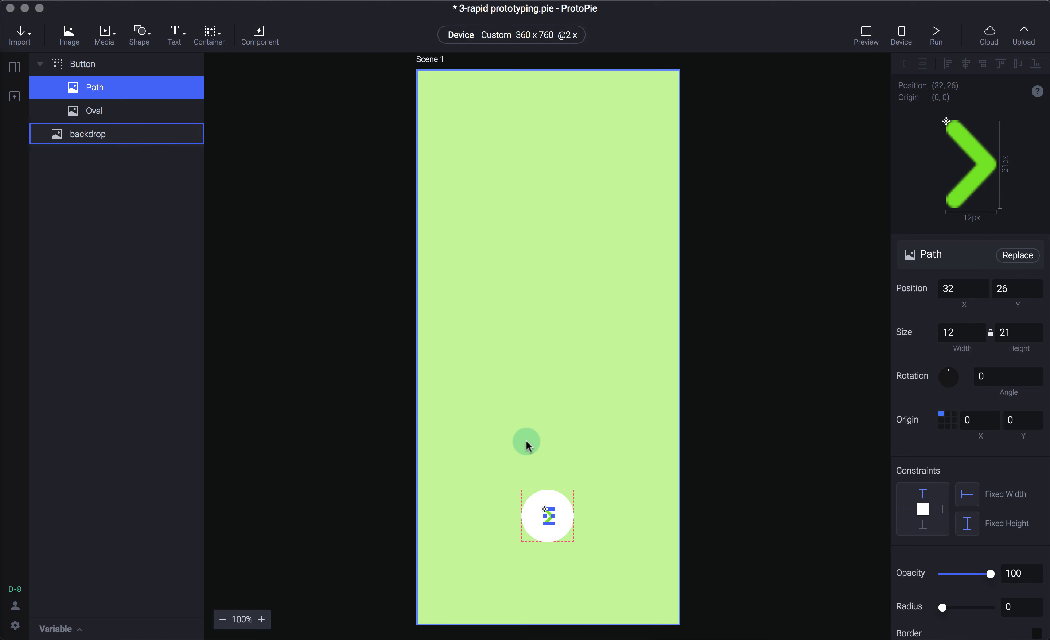
pyautogui.click(685, 300)
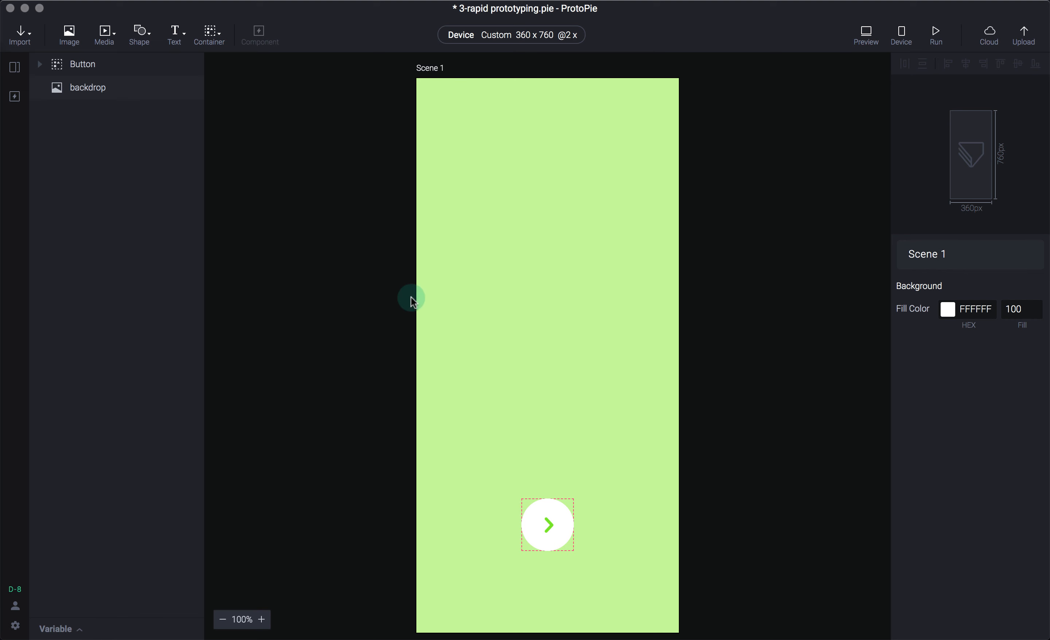
# - Add a second scene and import the Sketch artboard Screen 2 into it
pyautogui.press('Tab')
pyautogui.click(125, 111)
pyautogui.click(340, 305)
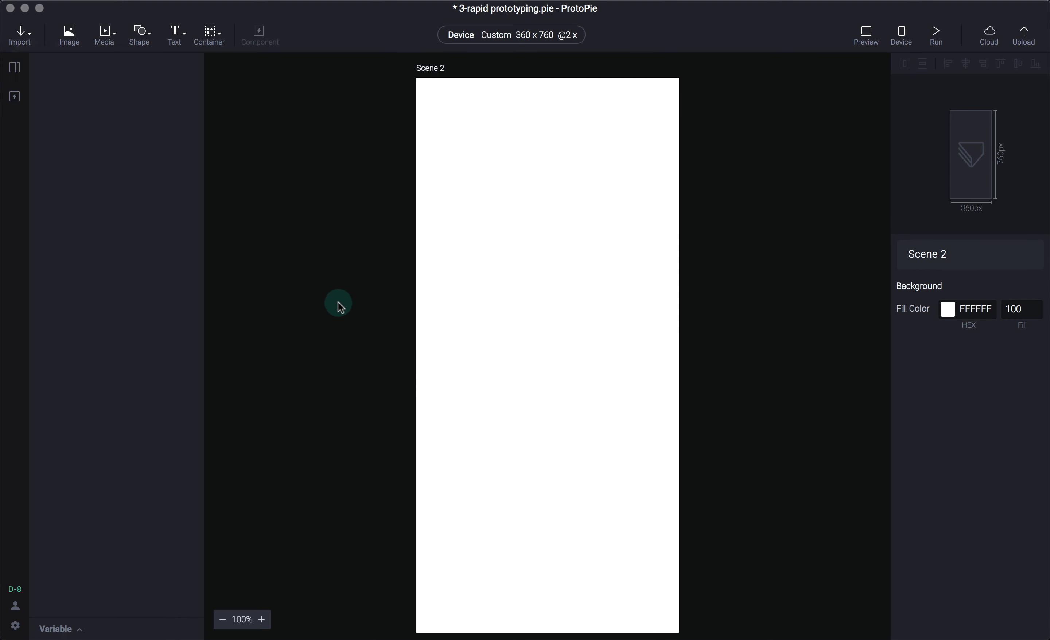
pyautogui.click(499, 258)
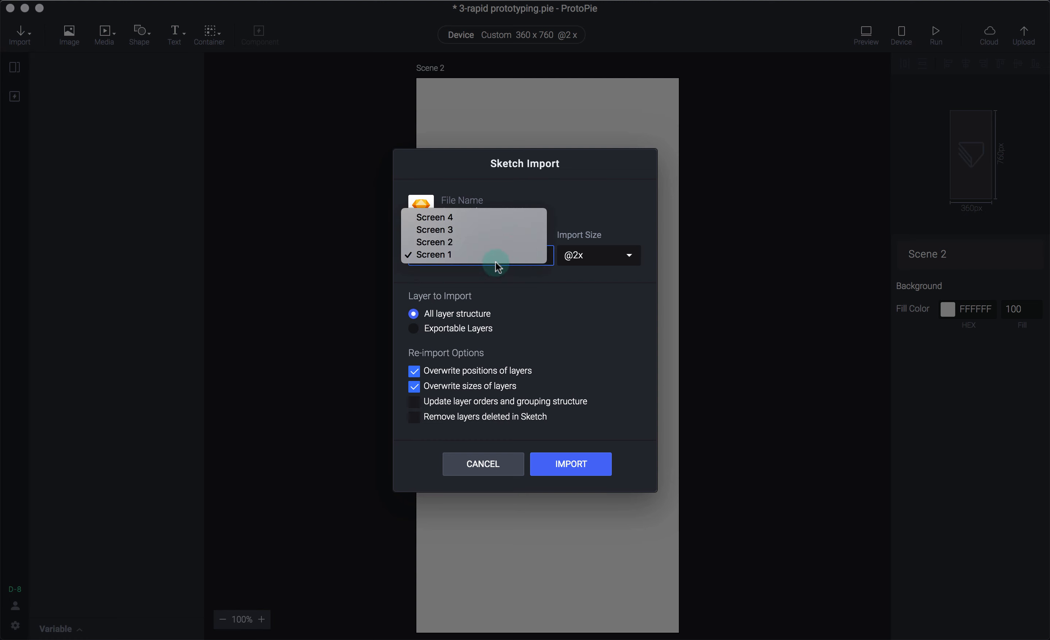
pyautogui.click(499, 242)
pyautogui.click(560, 467)
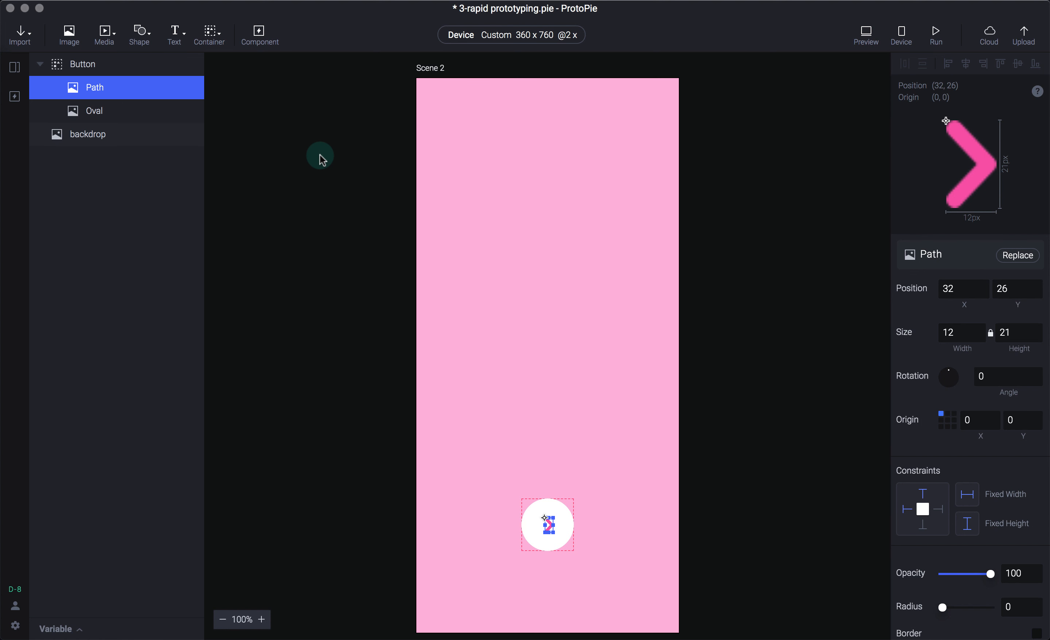
# - Add a third scene and import the Sketch artboard Screen 3 into it
pyautogui.click(14, 67)
pyautogui.click(66, 242)
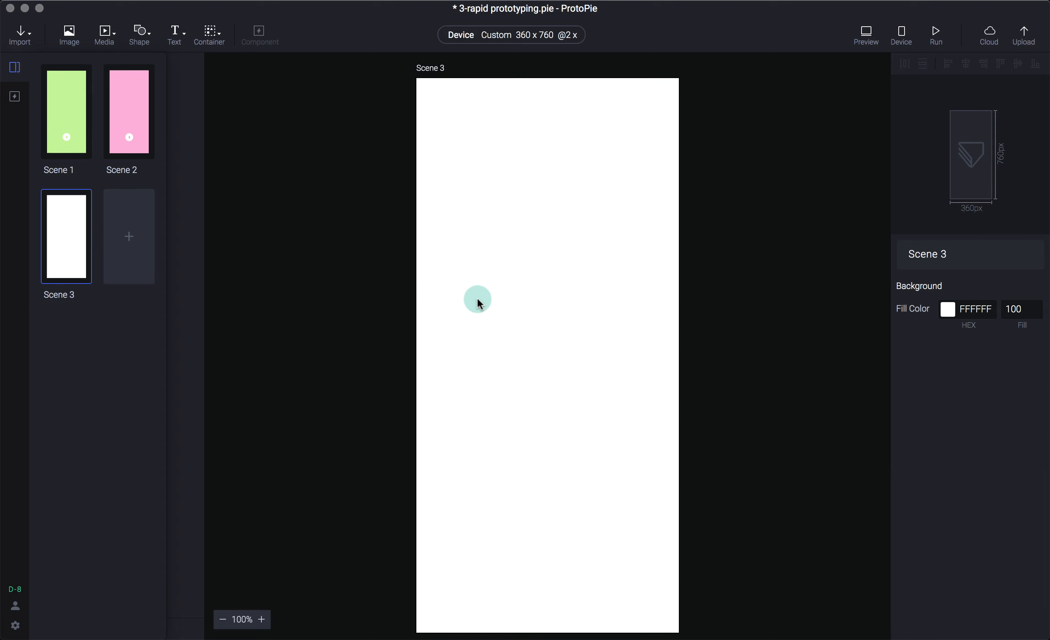
pyautogui.click(531, 264)
pyautogui.click(564, 458)
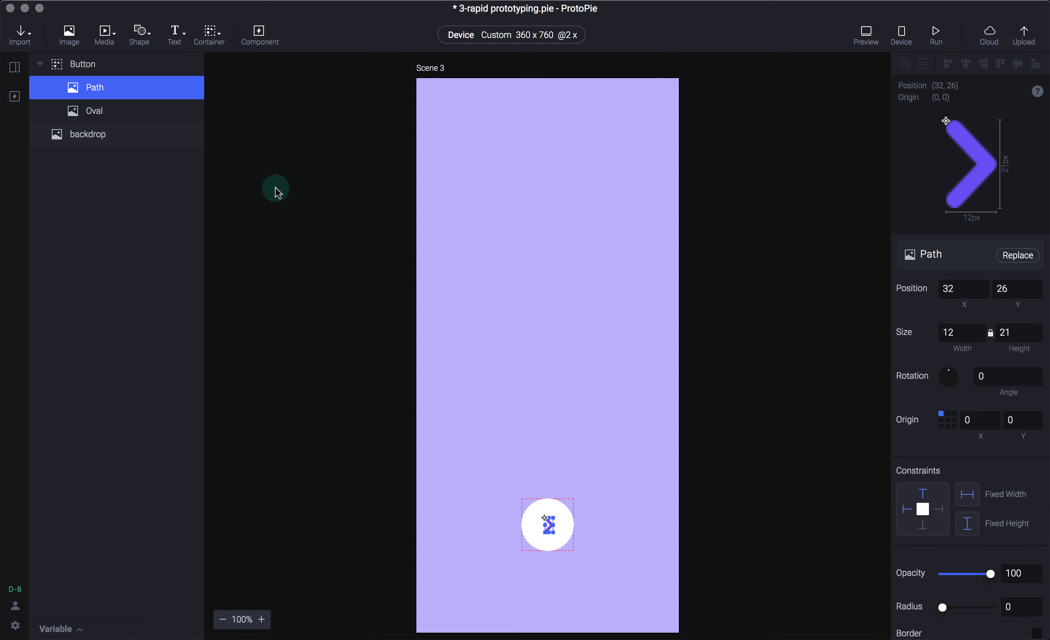
pyautogui.click(276, 187)
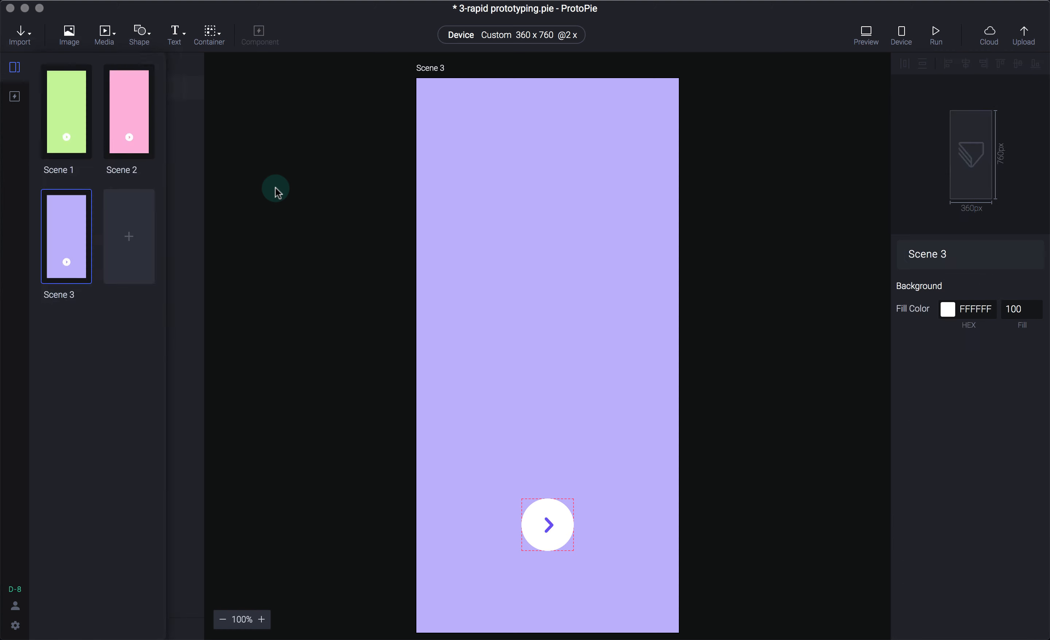
# - Add a fourth scene and import the Sketch artboard Screen 4 into it
pyautogui.click(148, 234)
pyautogui.press('super+i')
pyautogui.click(470, 256)
pyautogui.click(466, 243)
pyautogui.click(561, 465)
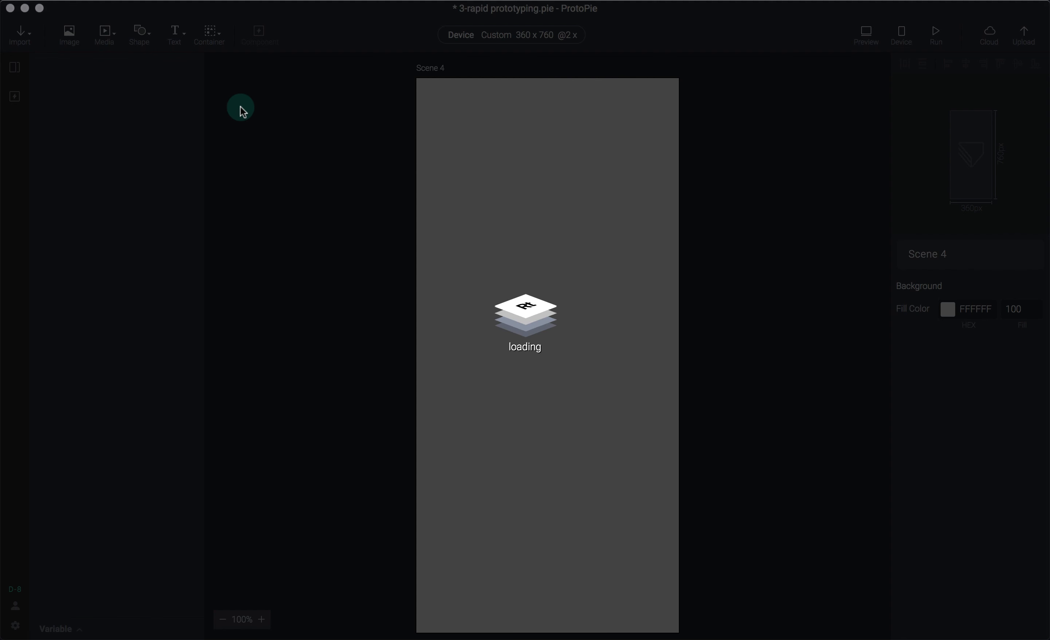
pyautogui.click(257, 191)
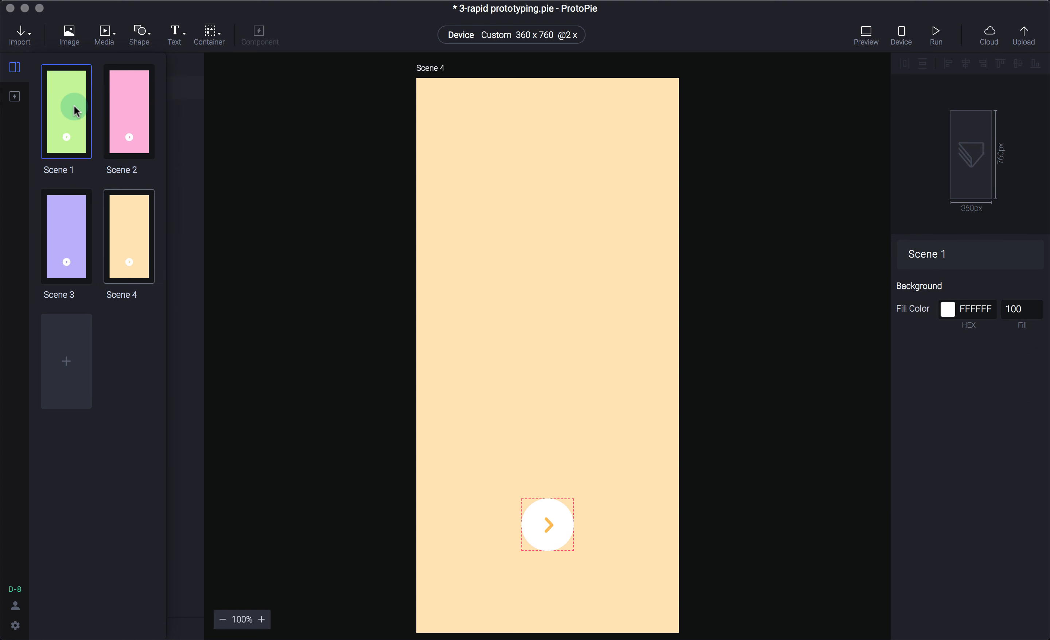
# - Open Scene 1 for editing and show its interactions area
pyautogui.doubleClick(75, 110)
pyautogui.click(340, 203)
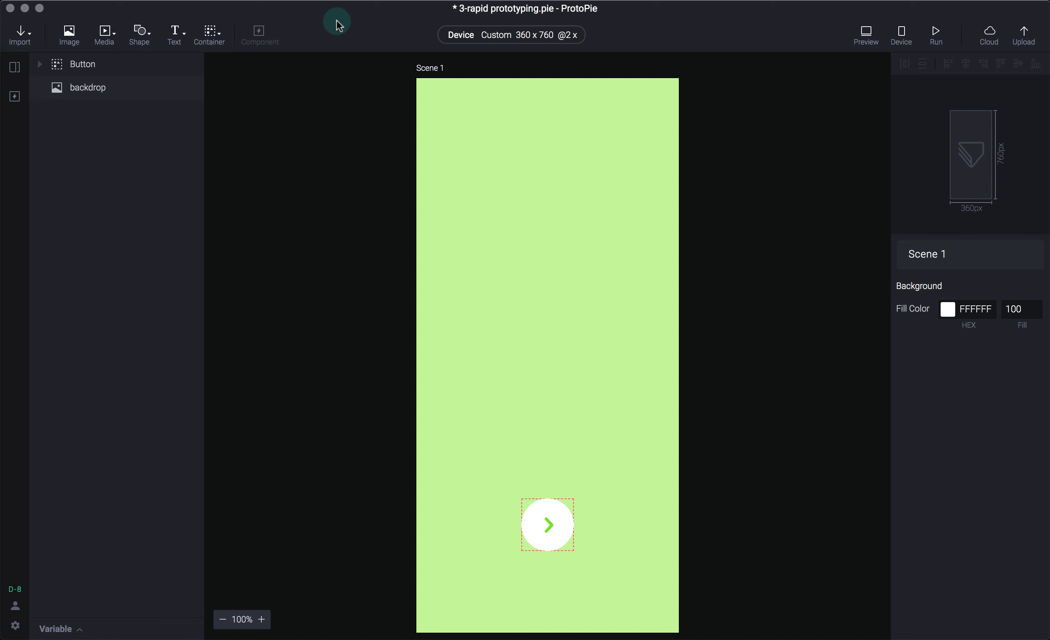
pyautogui.click(265, 3)
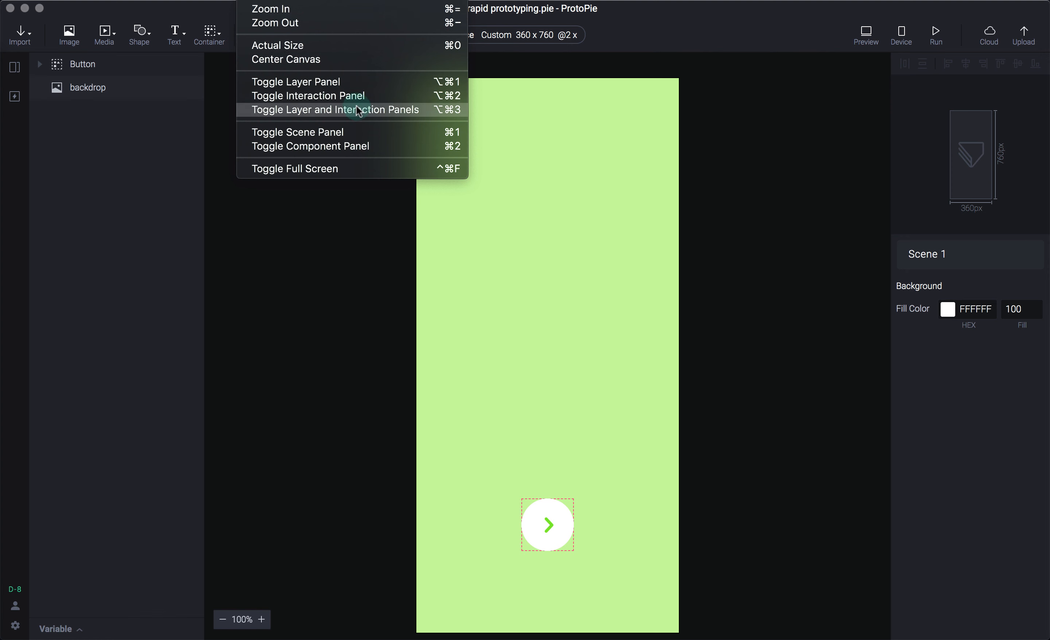
pyautogui.click(349, 100)
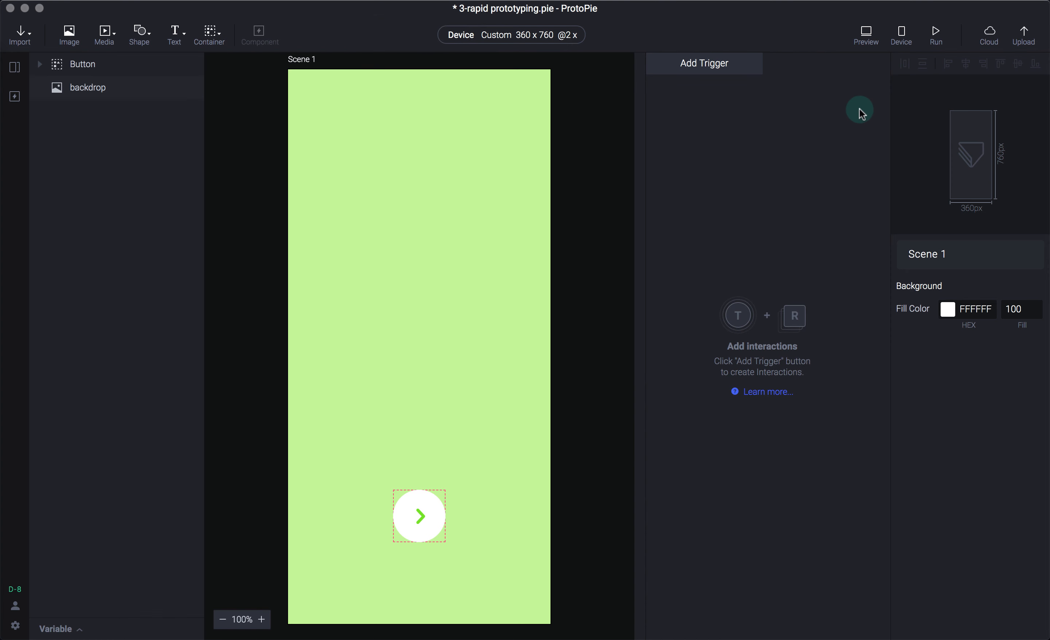
# - Review the available triggers and add a Tap trigger to Scene 1
pyautogui.click(697, 69)
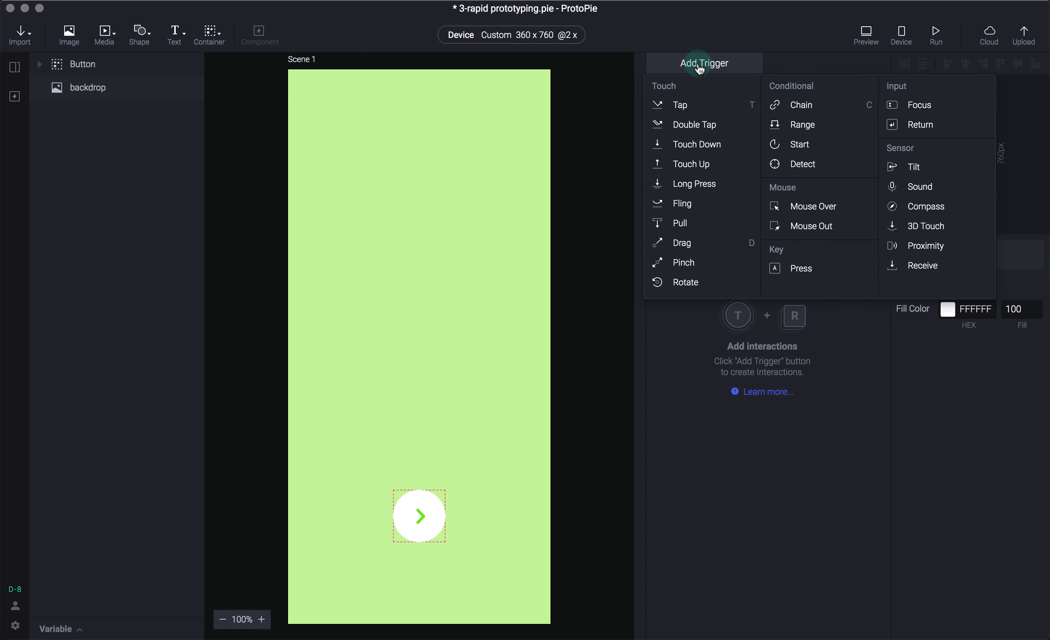
pyautogui.click(748, 382)
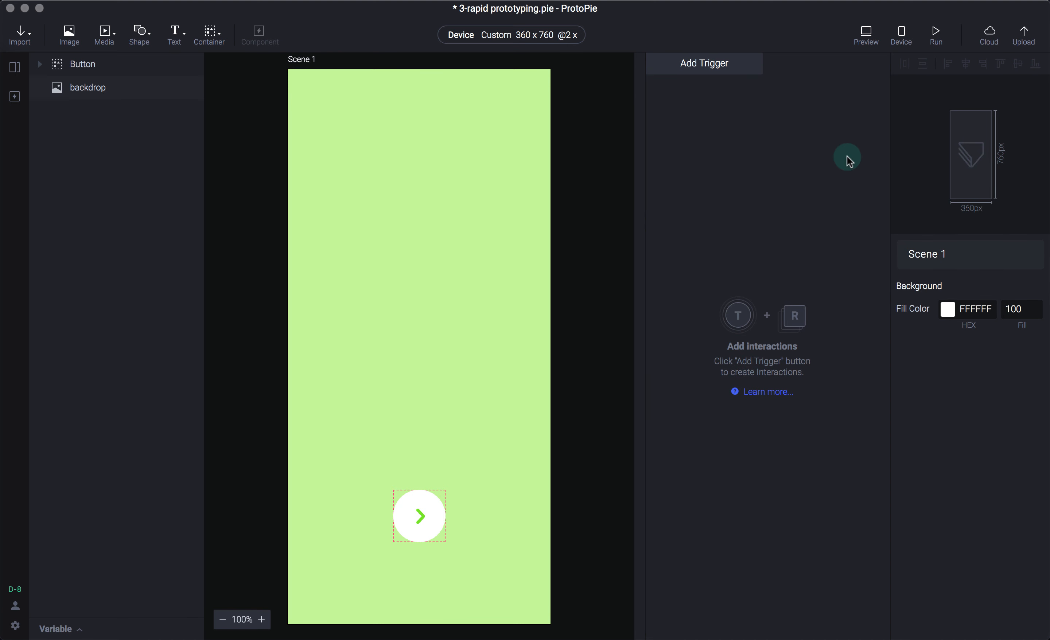
pyautogui.click(700, 66)
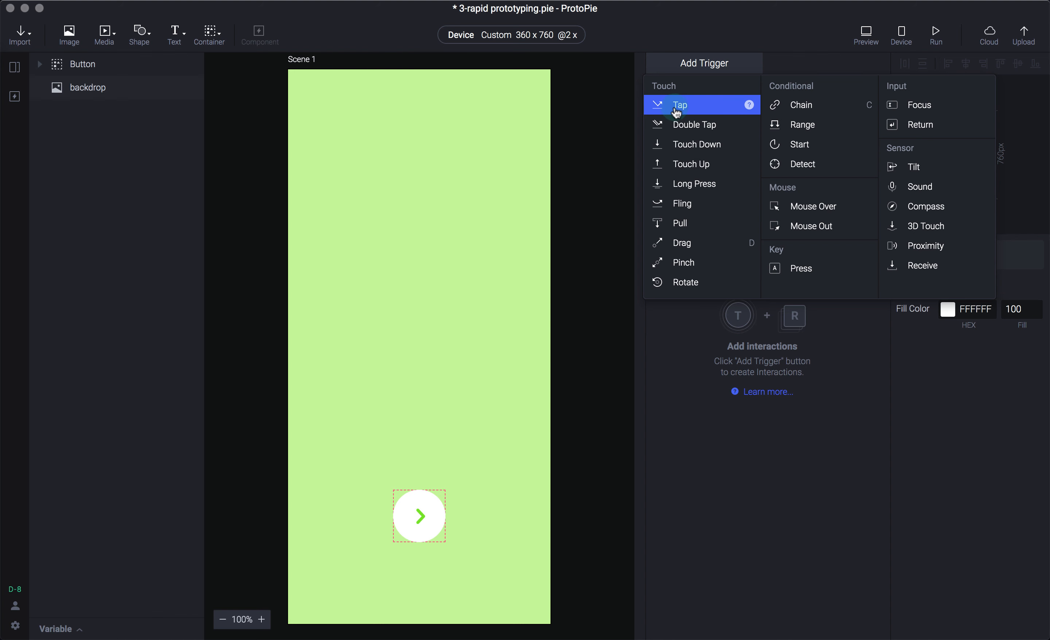
pyautogui.click(696, 111)
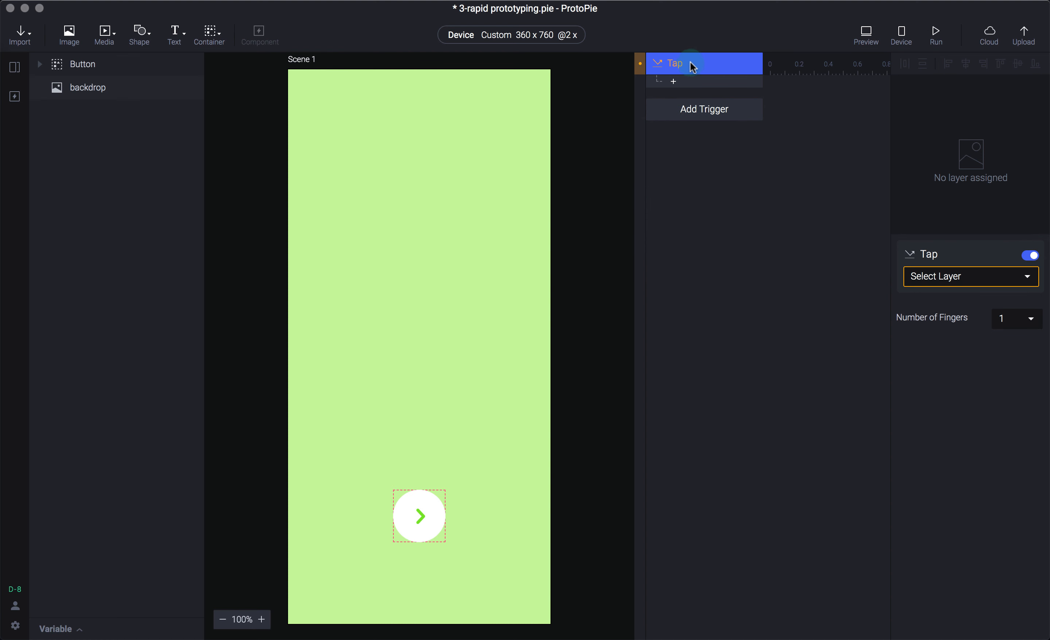
# - Assign the Button layer as the target of the Tap trigger
pyautogui.click(977, 275)
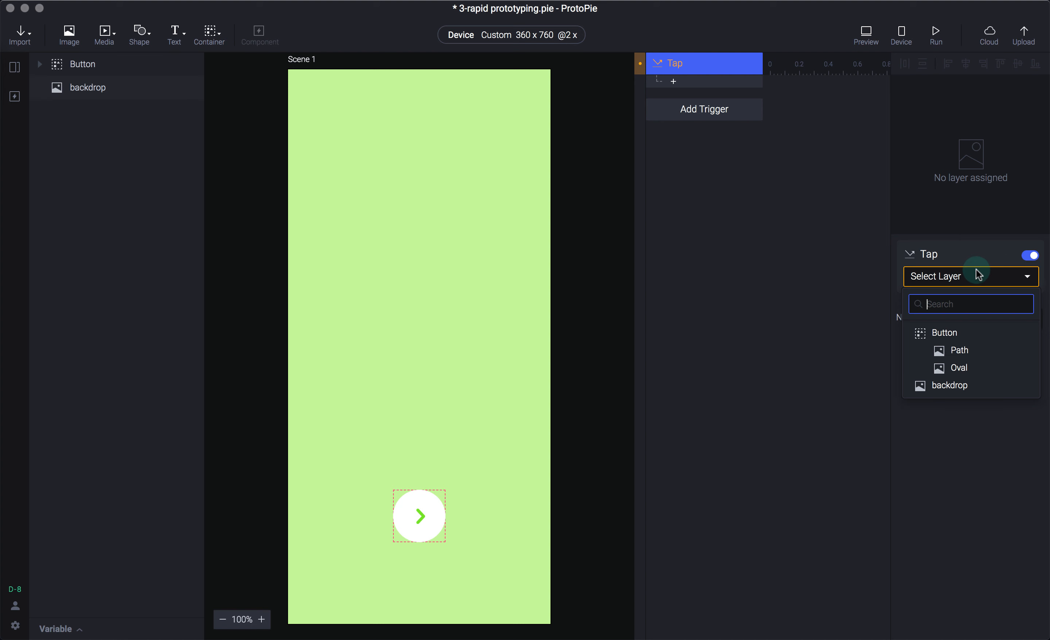
pyautogui.click(525, 491)
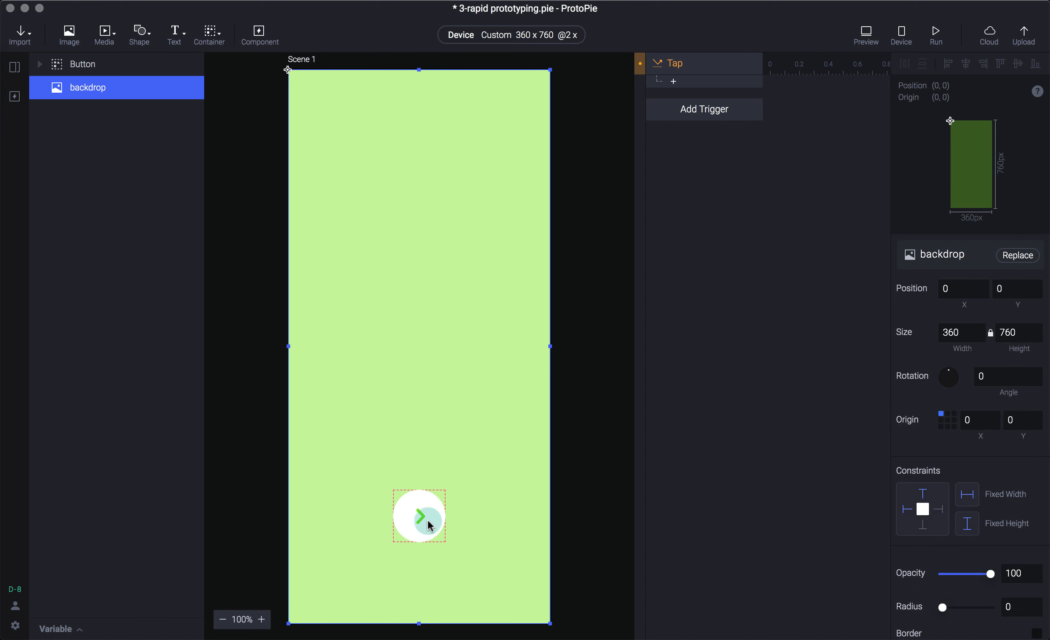
pyautogui.click(111, 71)
pyautogui.click(715, 63)
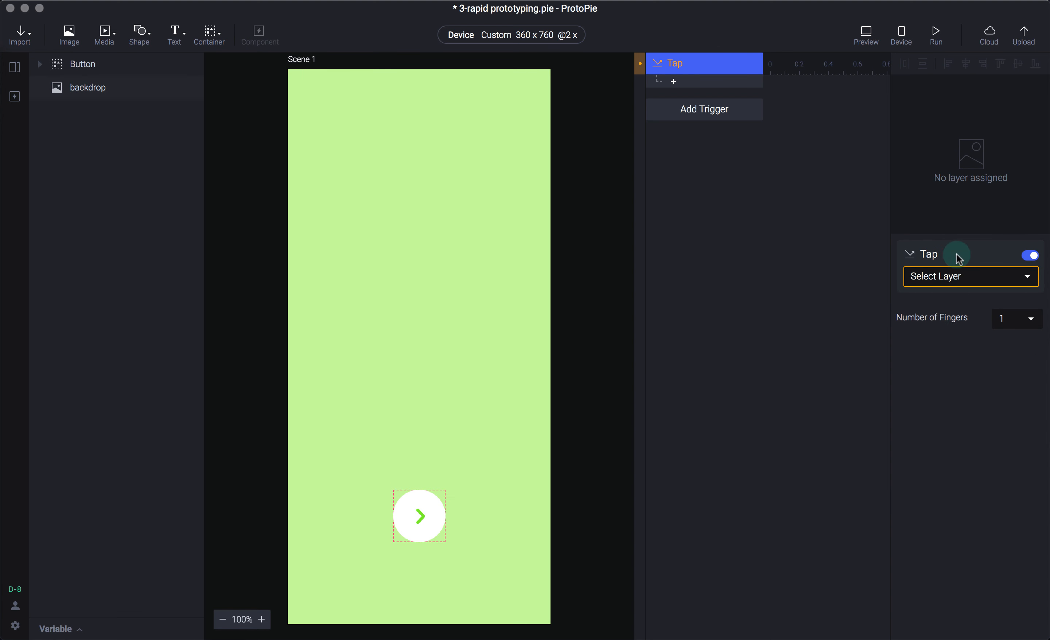
pyautogui.click(968, 281)
pyautogui.click(964, 335)
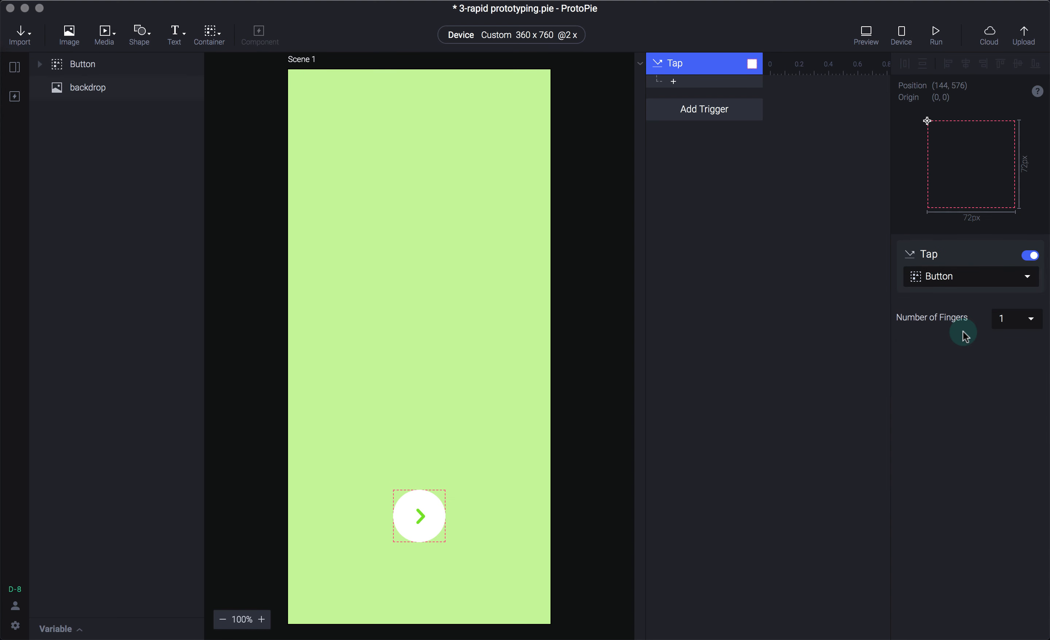
pyautogui.click(698, 174)
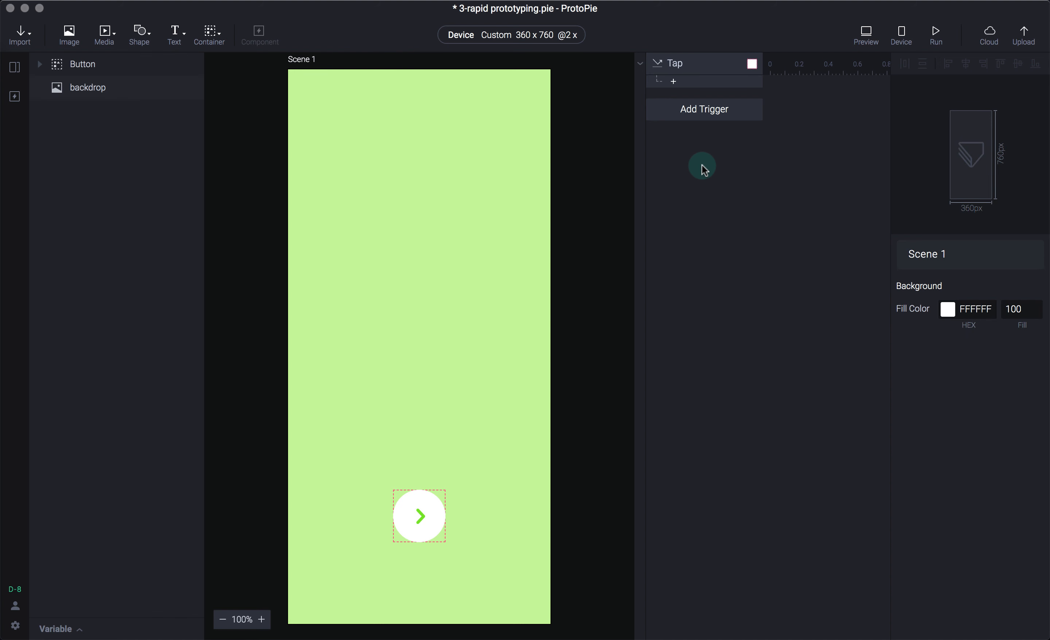
# - Add a Jump response to the Button's Tap trigger
pyautogui.click(686, 82)
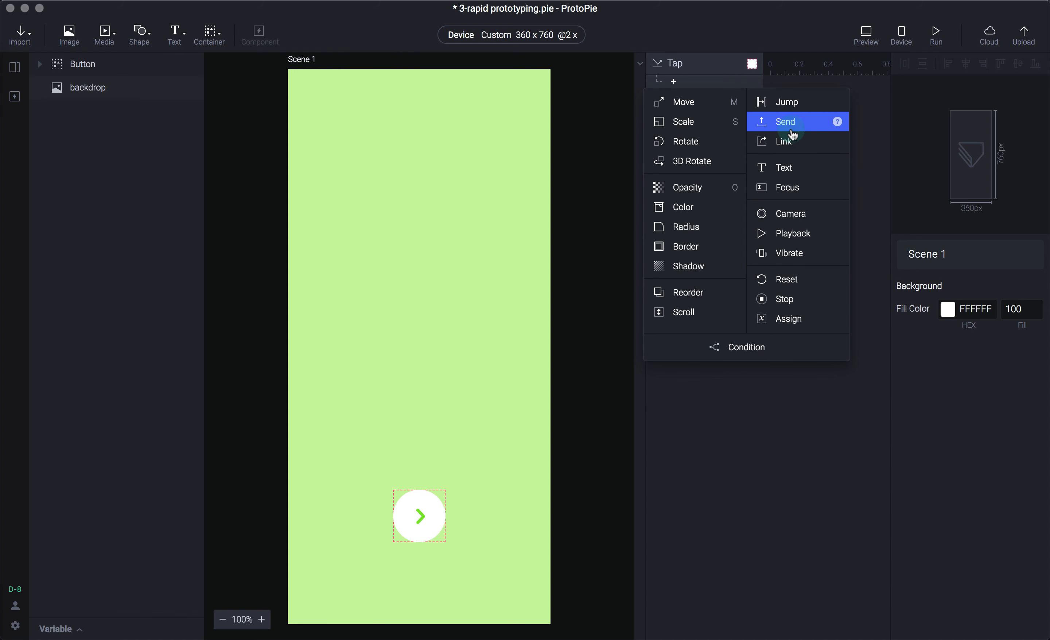
pyautogui.click(805, 104)
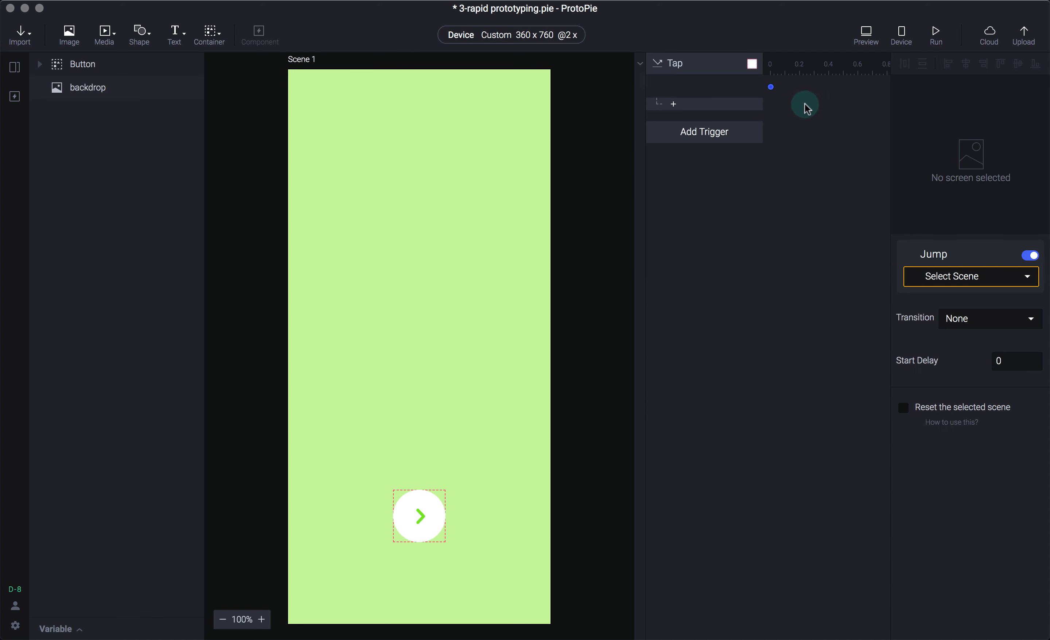
pyautogui.click(781, 246)
# - Add a second Tap trigger for the Button layer, look through its available responses, and leave the trigger selected
pyautogui.click(430, 519)
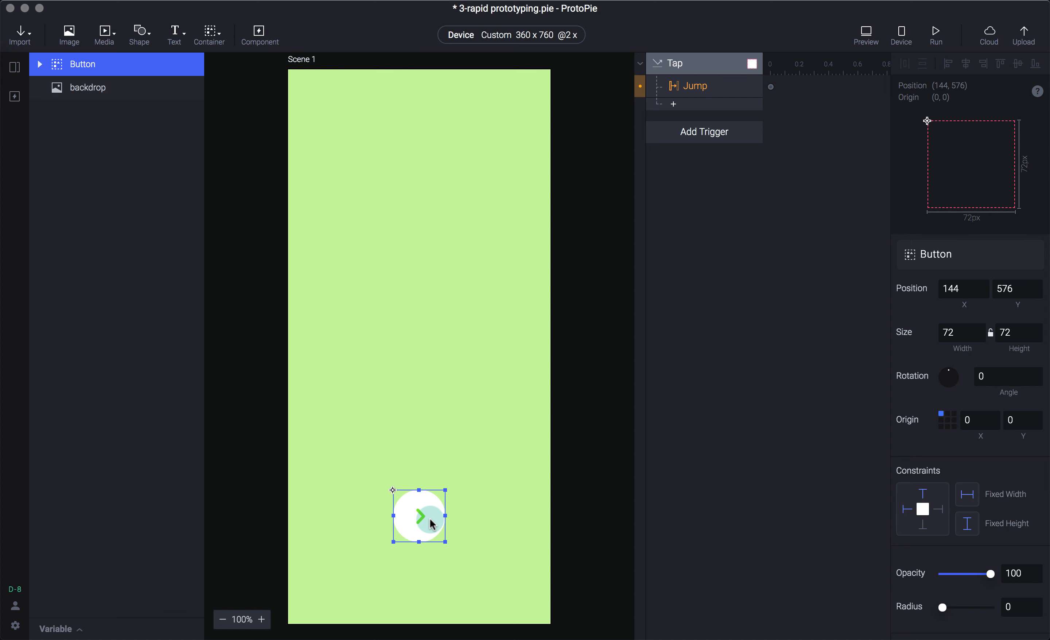
pyautogui.hotkey('alt', 't')
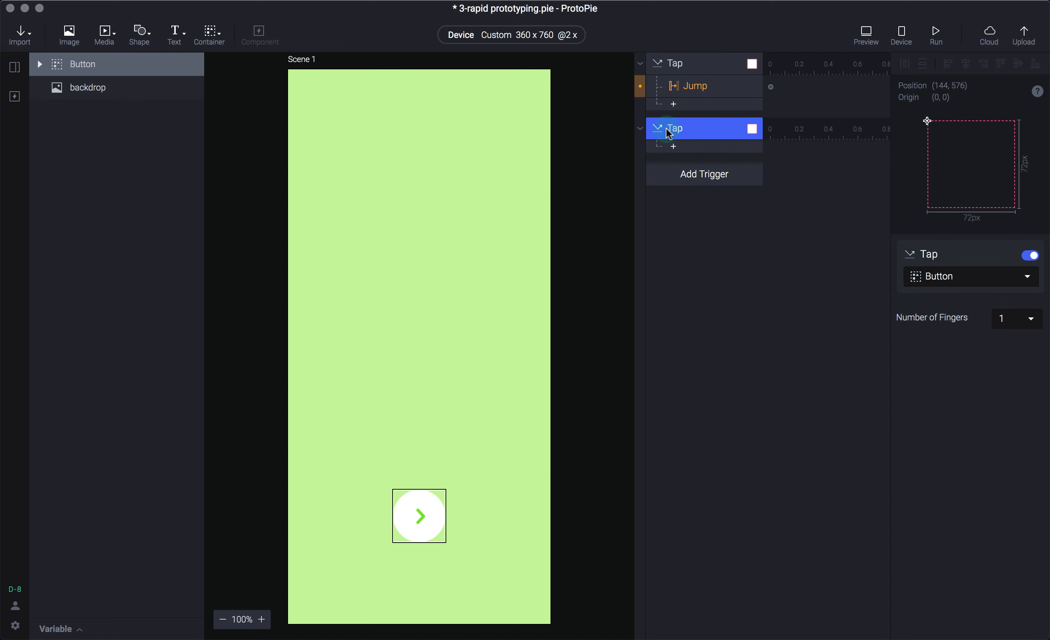
pyautogui.click(715, 154)
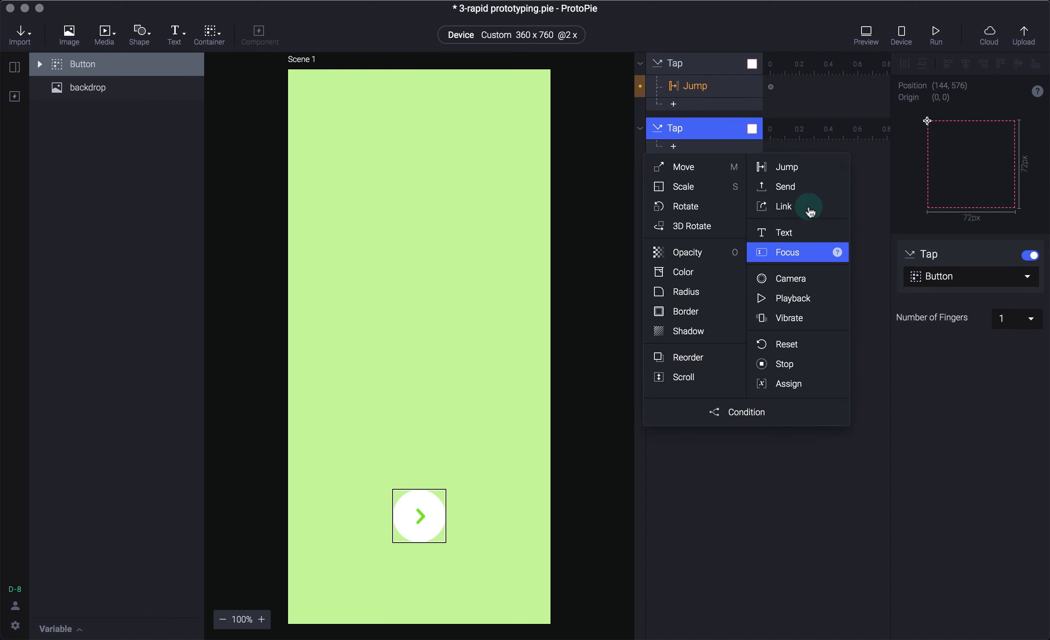
pyautogui.click(777, 153)
pyautogui.click(722, 129)
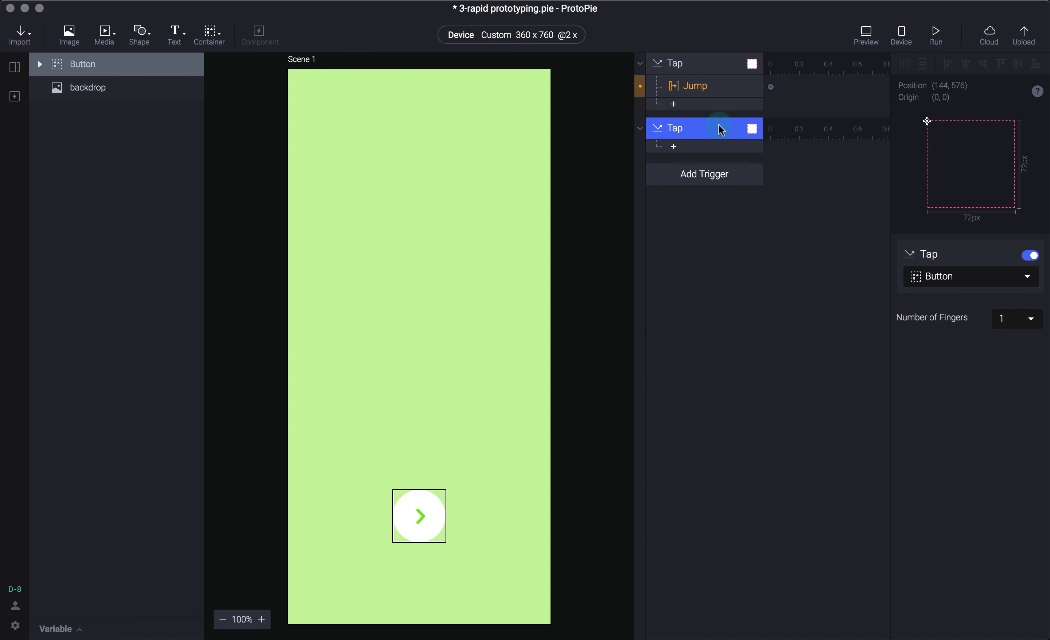
# - Delete the empty second Tap trigger and make the Jump response go to Scene 2 with a Slide In transition
pyautogui.press('Delete')
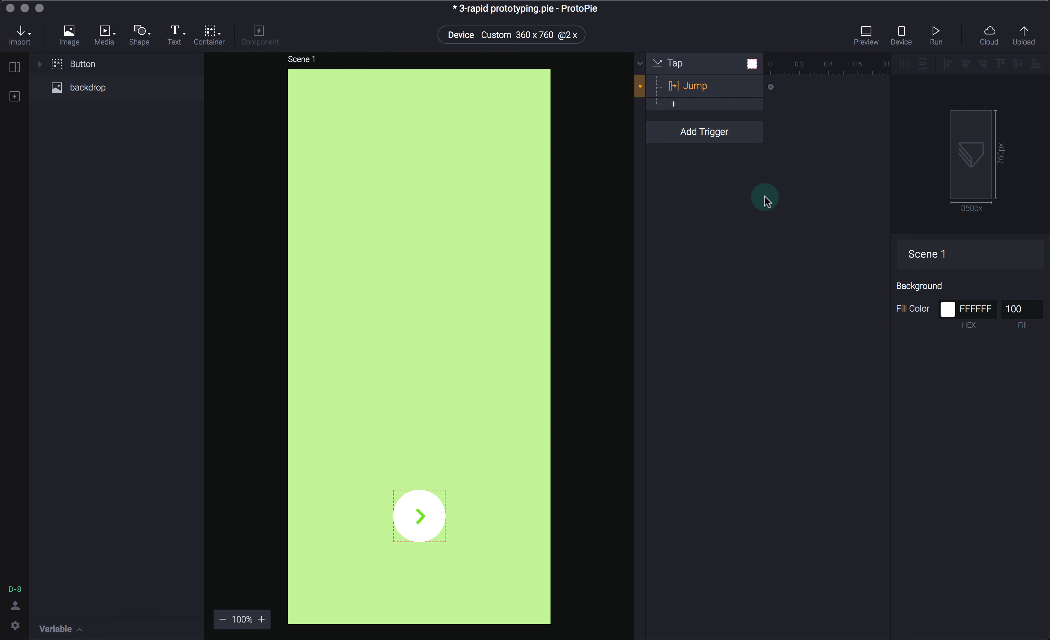
pyautogui.click(708, 88)
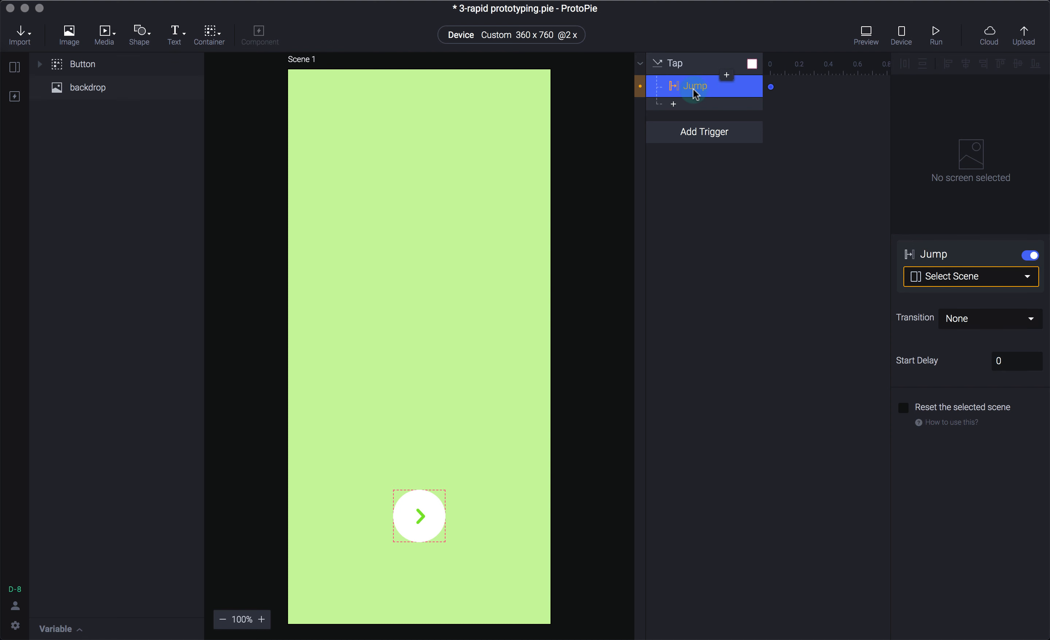
pyautogui.click(955, 278)
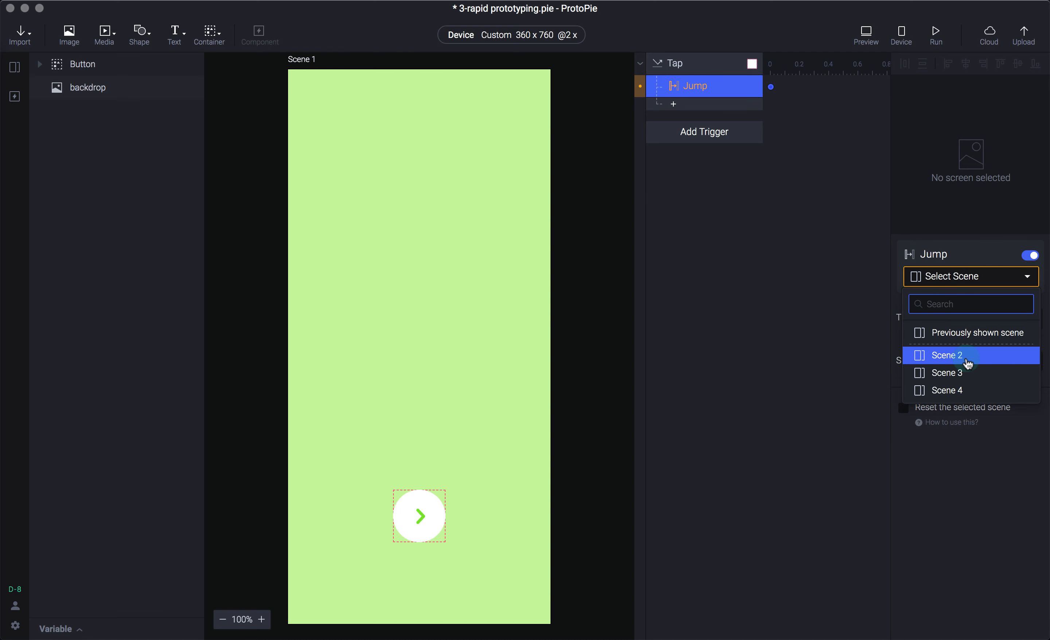
pyautogui.click(964, 359)
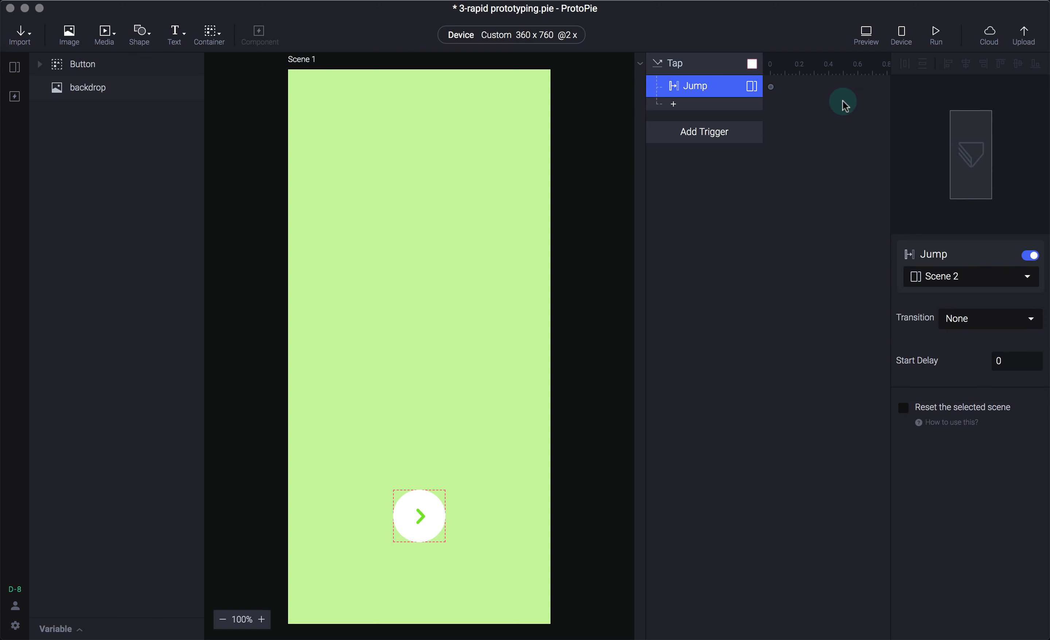
pyautogui.click(957, 318)
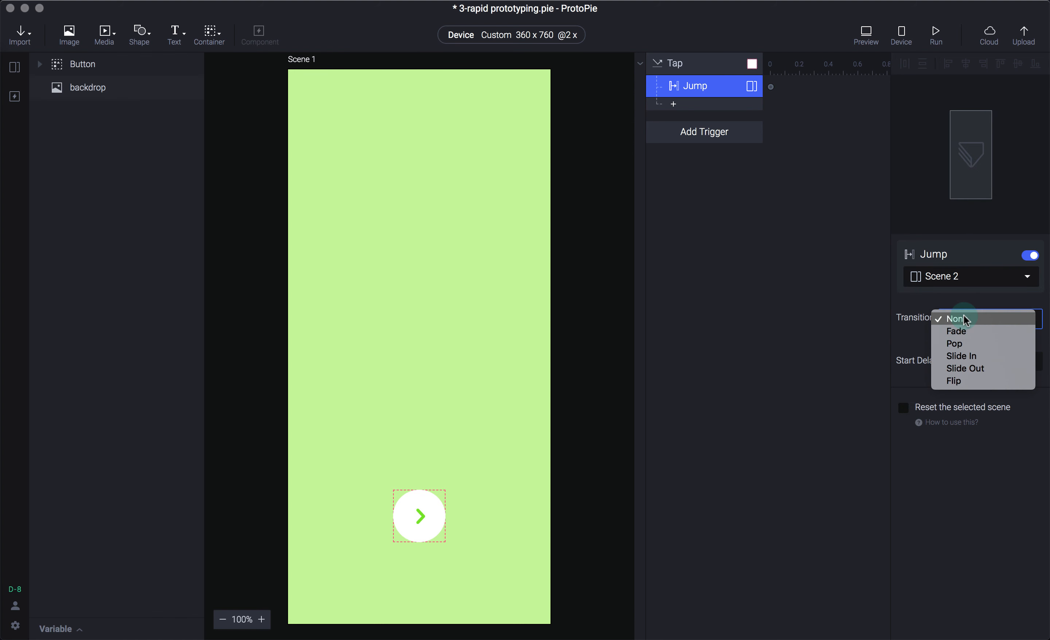
pyautogui.click(979, 355)
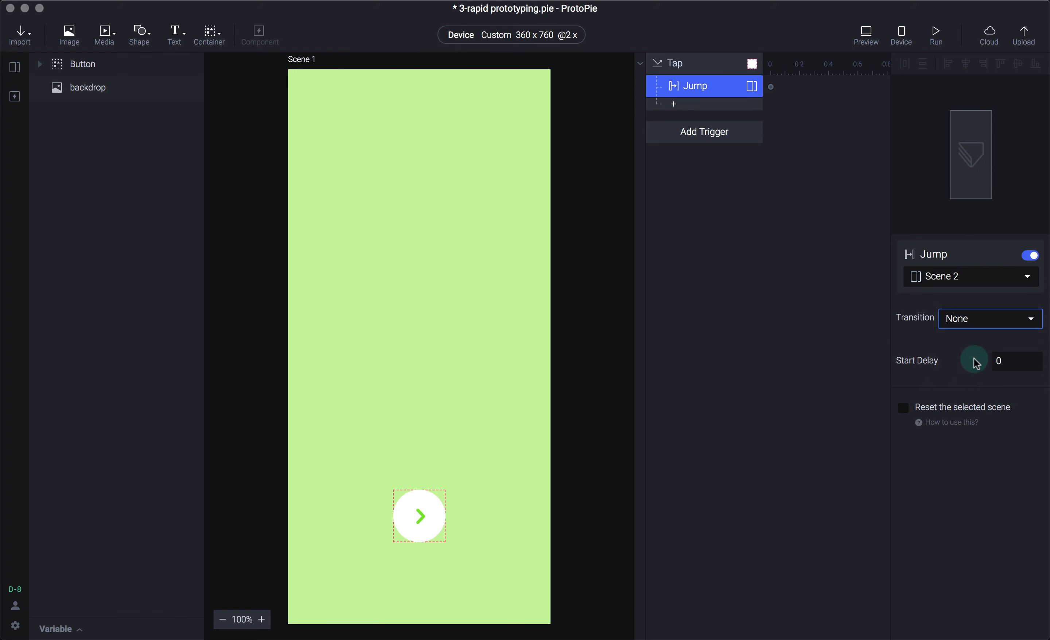
# - Preview Scene 1 and test the Button's jump to Scene 2, replaying it once before closing the preview
pyautogui.press('super+p')
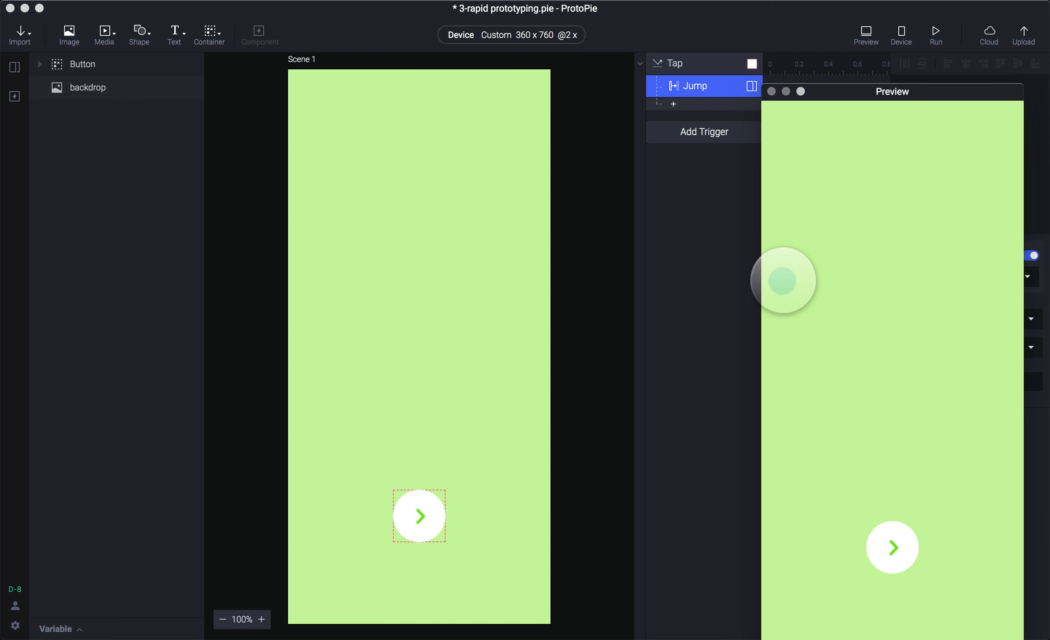
pyautogui.click(896, 544)
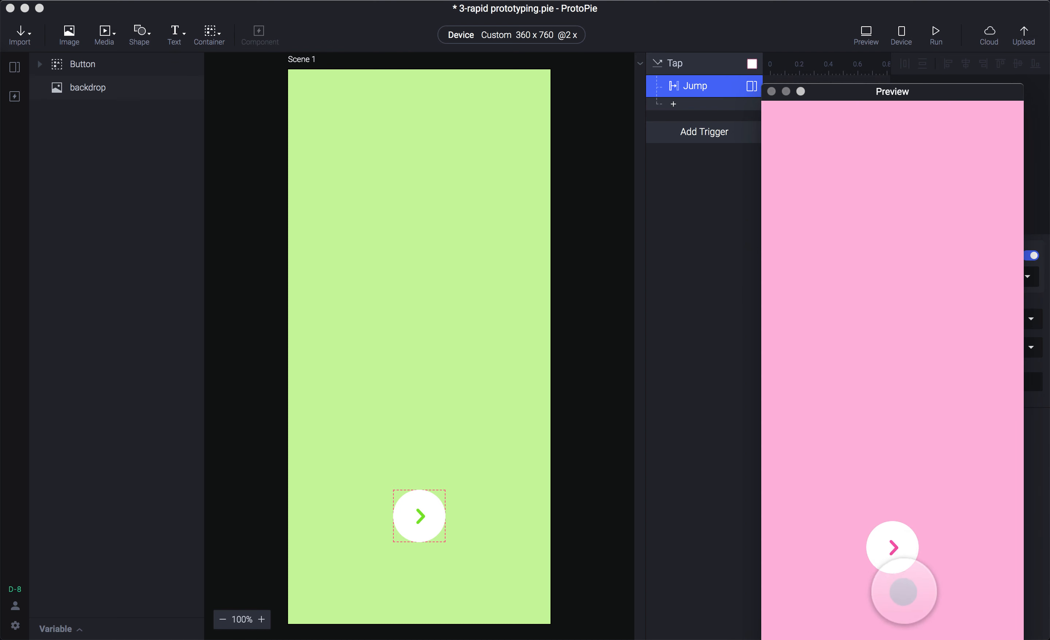
pyautogui.click(677, 244)
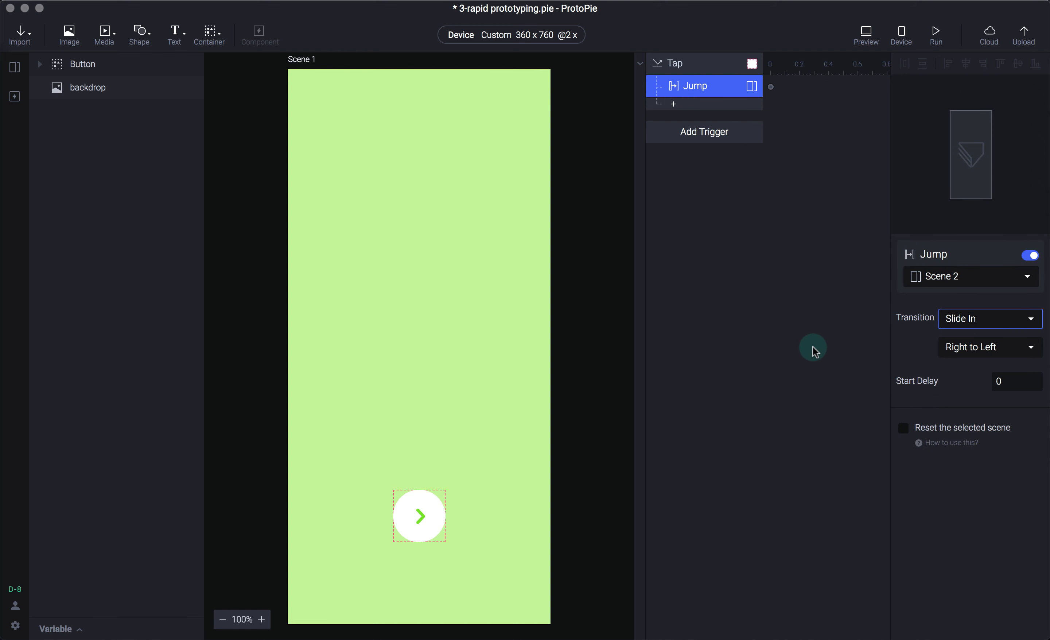
pyautogui.press('super+p')
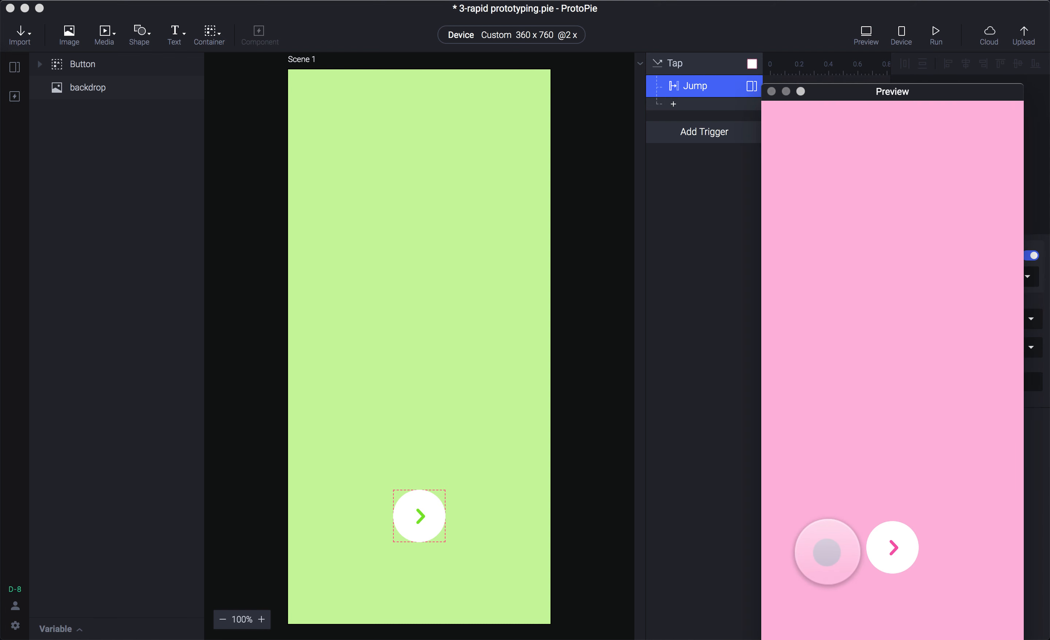
pyautogui.press('super+r')
pyautogui.click(883, 542)
pyautogui.click(694, 332)
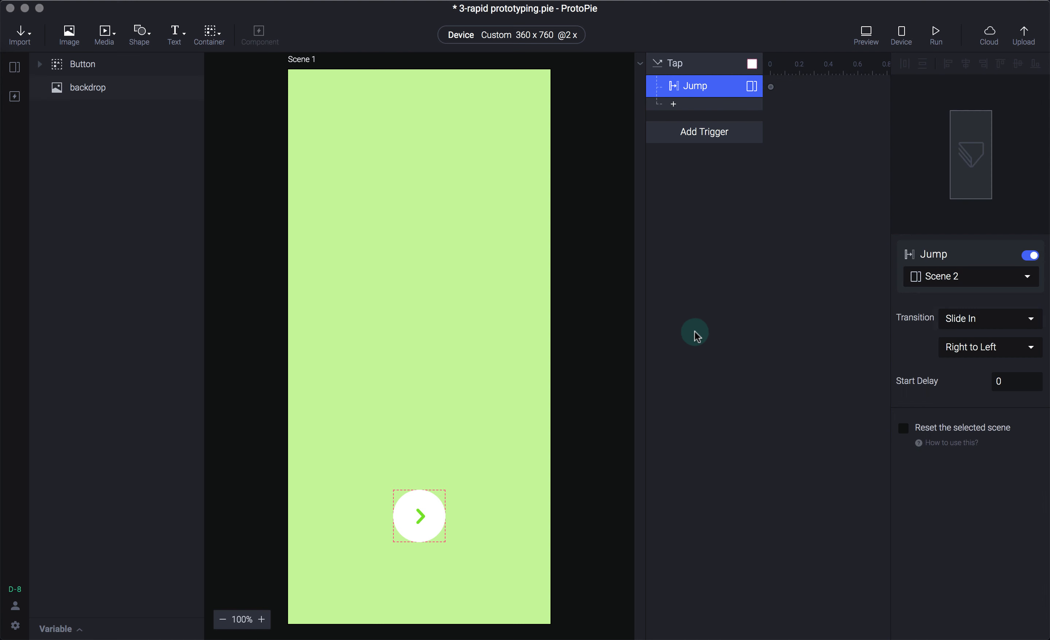
# - Open Scene 2 and add a Tap trigger with a Jump response to its Button layer
pyautogui.press('Tab')
pyautogui.doubleClick(138, 105)
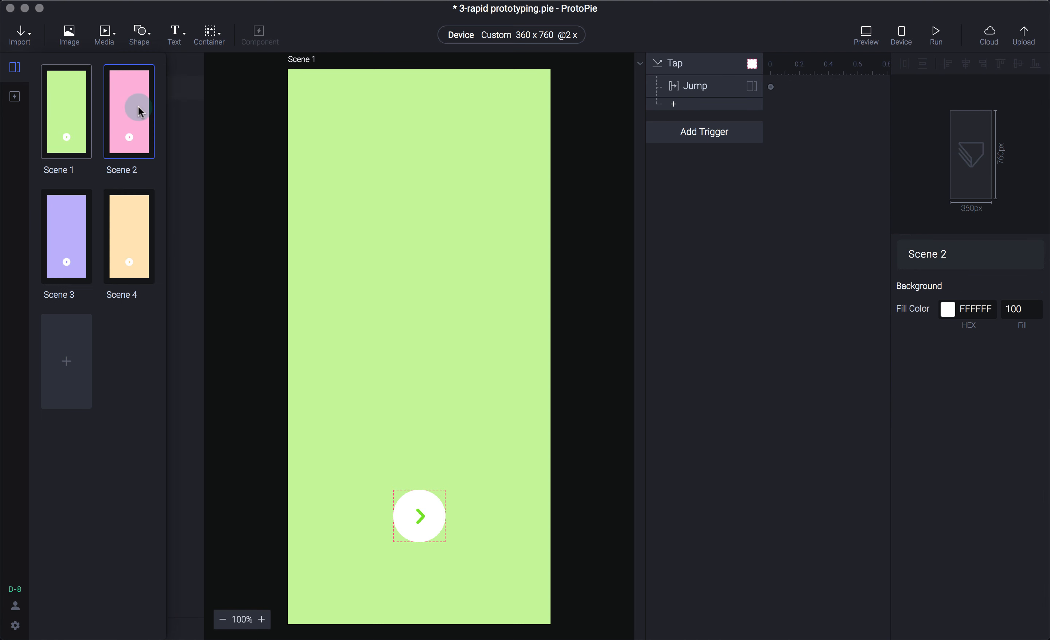
pyautogui.click(416, 509)
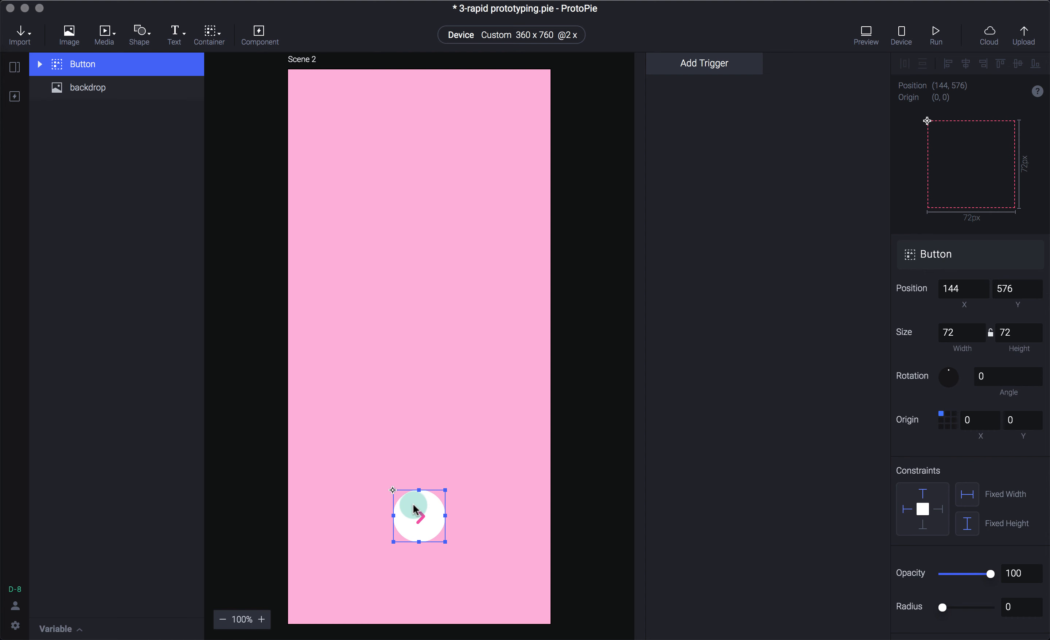
pyautogui.press('t')
pyautogui.click(701, 86)
pyautogui.click(782, 103)
# - Set the Scene 2 Jump response's destination to Scene 3 with a Slide Out transition
pyautogui.click(937, 277)
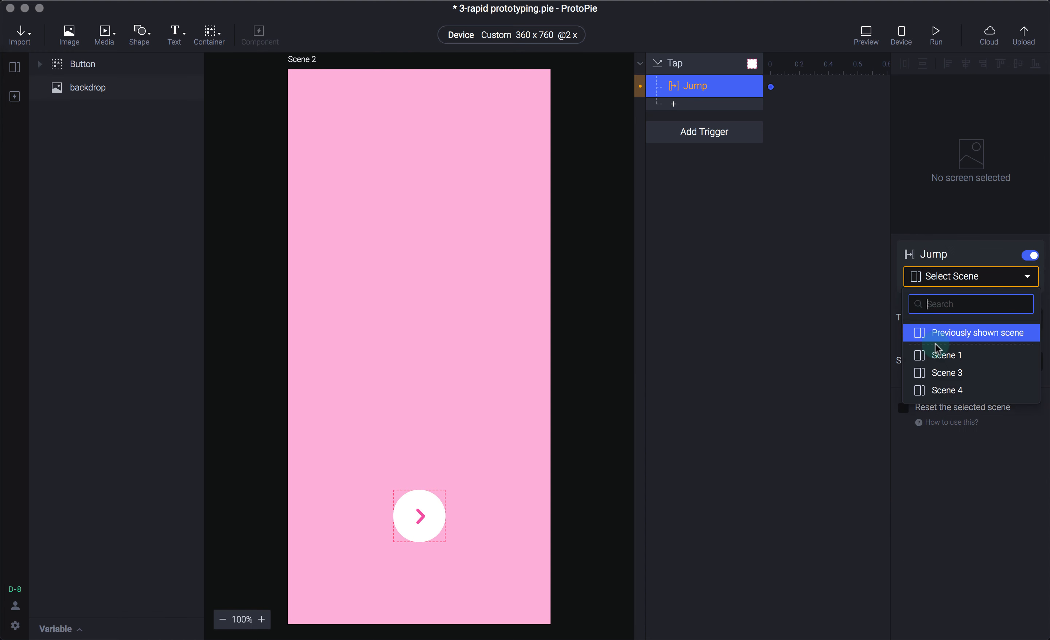
pyautogui.click(948, 372)
pyautogui.click(982, 317)
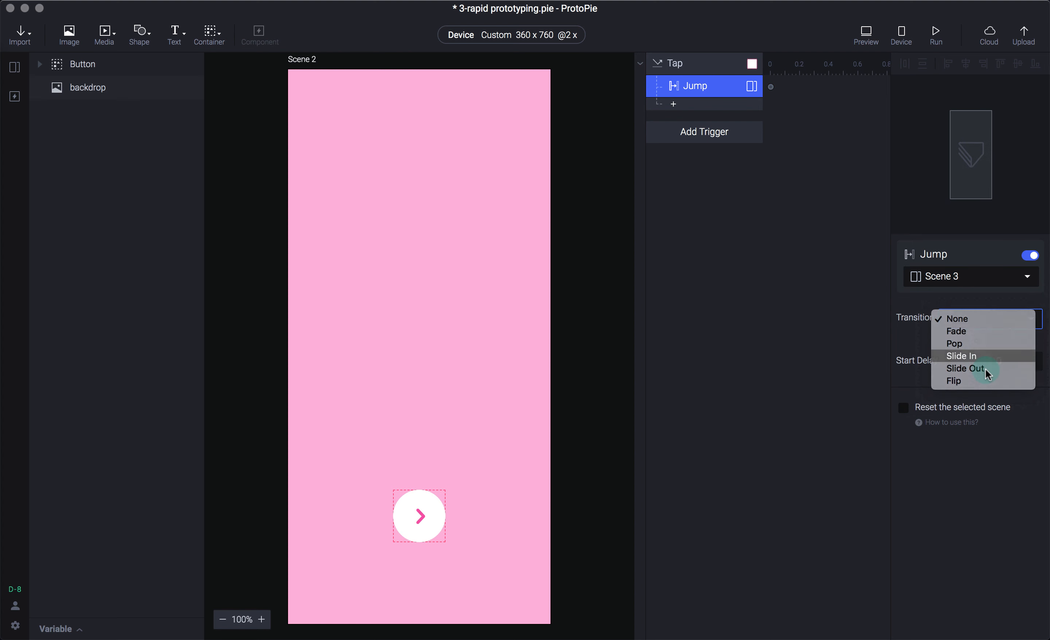
pyautogui.click(988, 369)
# - Preview Scene 2 and test the Button's jump to Scene 3
pyautogui.press('super+p')
pyautogui.click(893, 554)
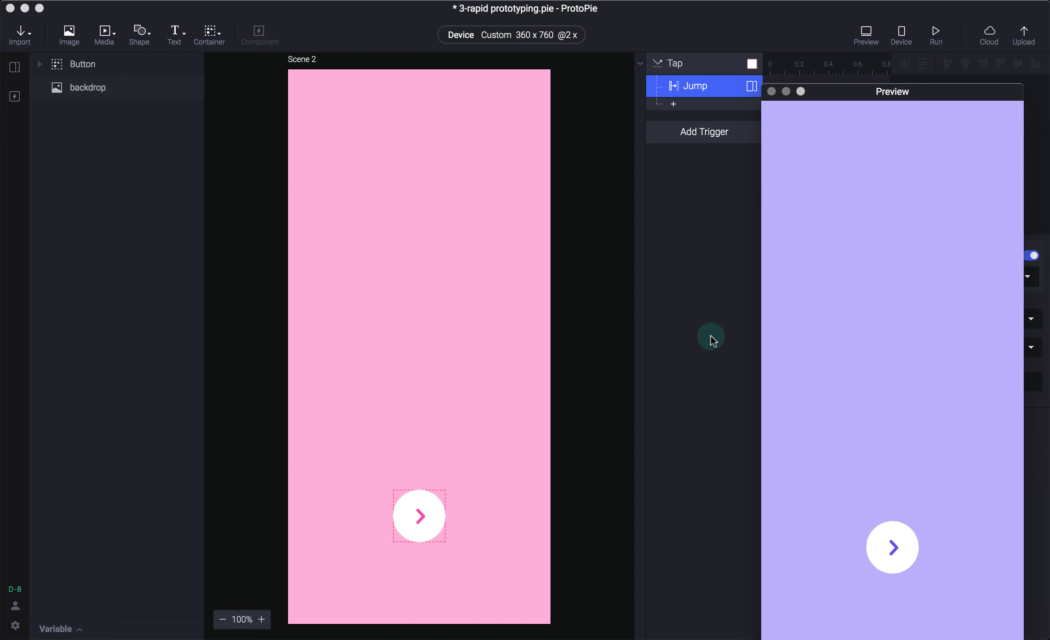
pyautogui.click(703, 337)
# - Open Scene 3 and add a Tap trigger with a Jump response to its Button layer
pyautogui.press('Tab')
pyautogui.click(72, 227)
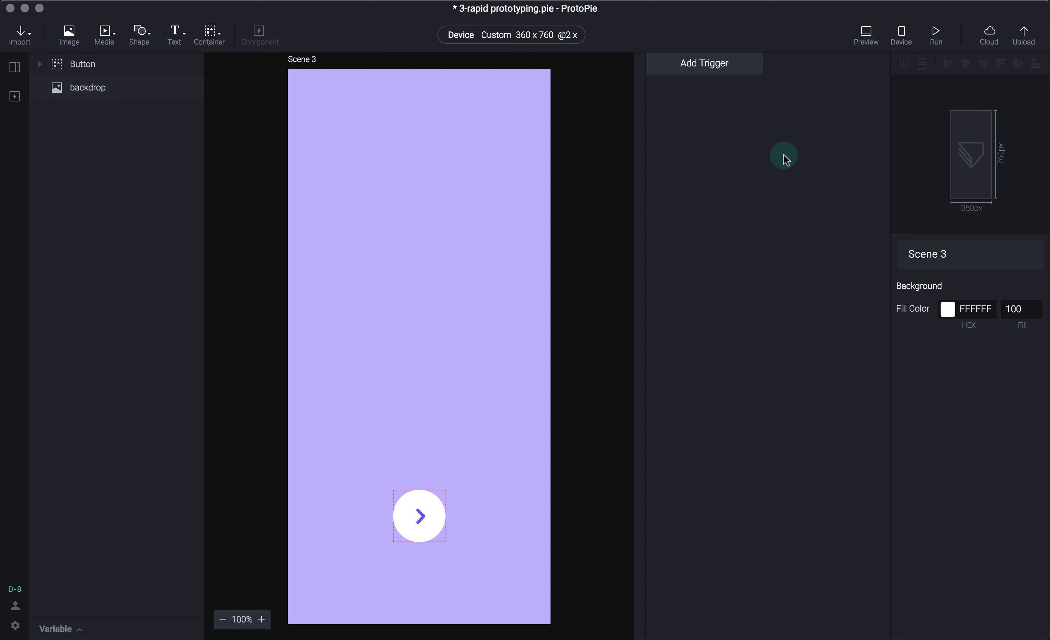
pyautogui.click(434, 507)
pyautogui.hotkey('alt', 't')
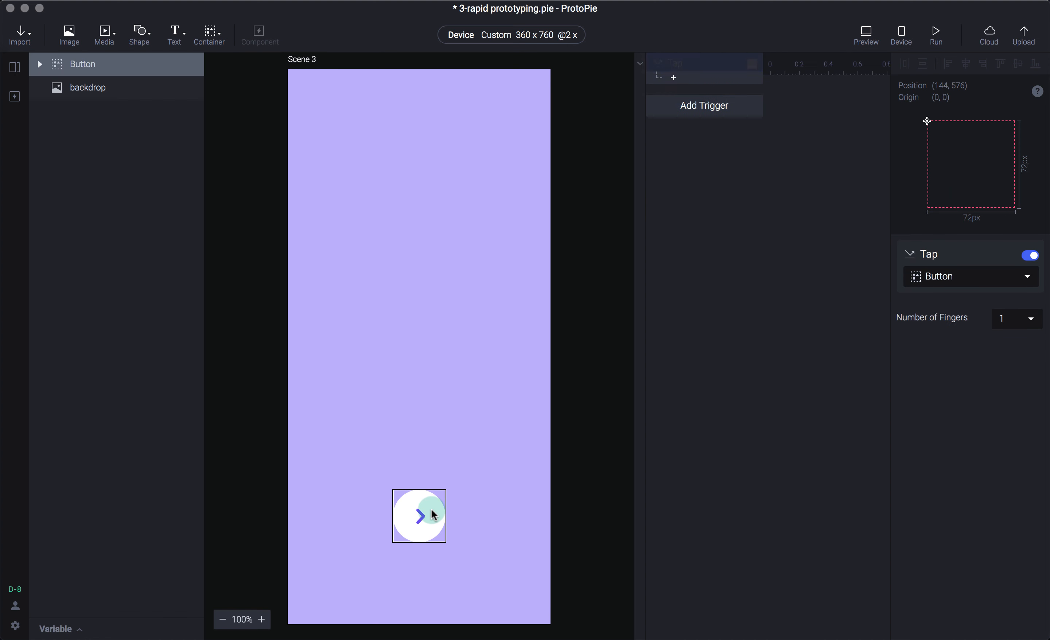
pyautogui.click(742, 88)
pyautogui.click(823, 103)
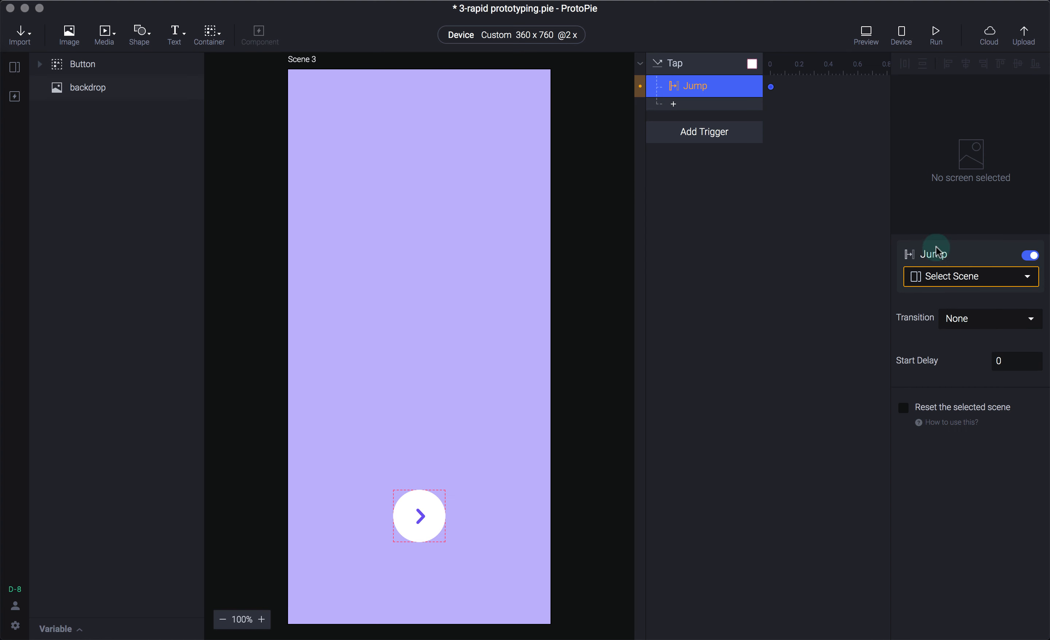
# - Make the Scene 3 Jump response go to Scene 4 with a slide-in transition and test it in the preview
pyautogui.click(944, 277)
pyautogui.click(948, 390)
pyautogui.click(973, 318)
pyautogui.click(955, 473)
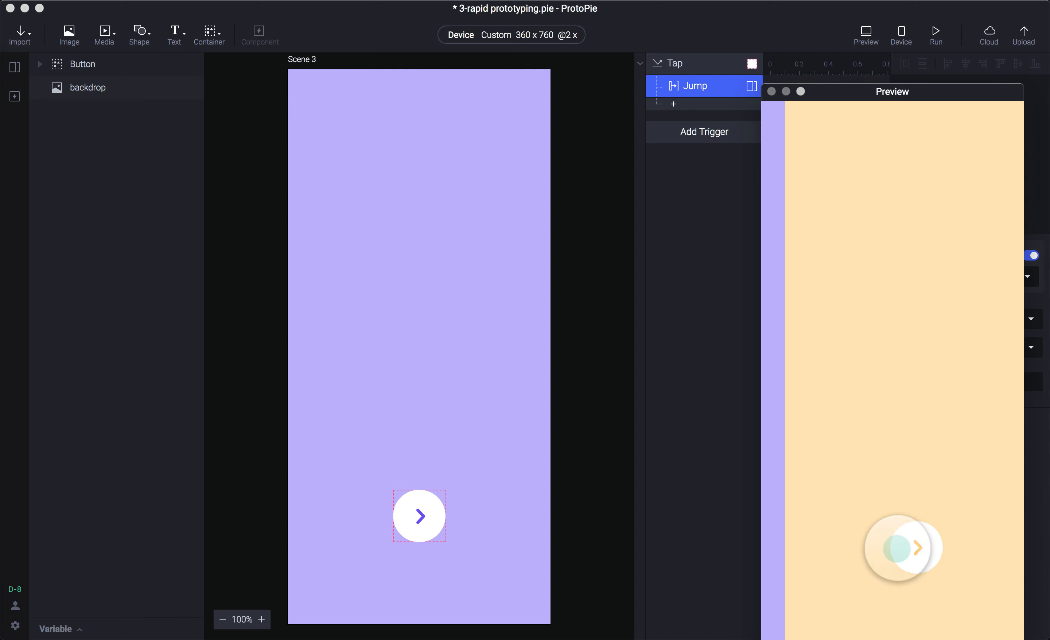
pyautogui.click(699, 363)
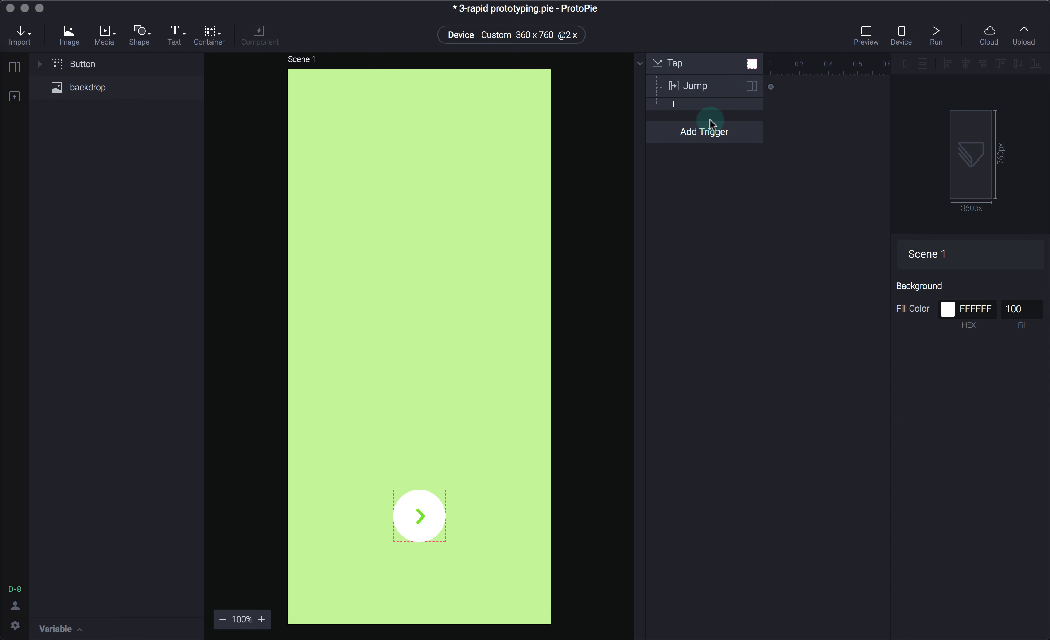
# - Add a Touch Down trigger to Scene 1 and test the Button's existing tap interaction in the preview
pyautogui.click(732, 133)
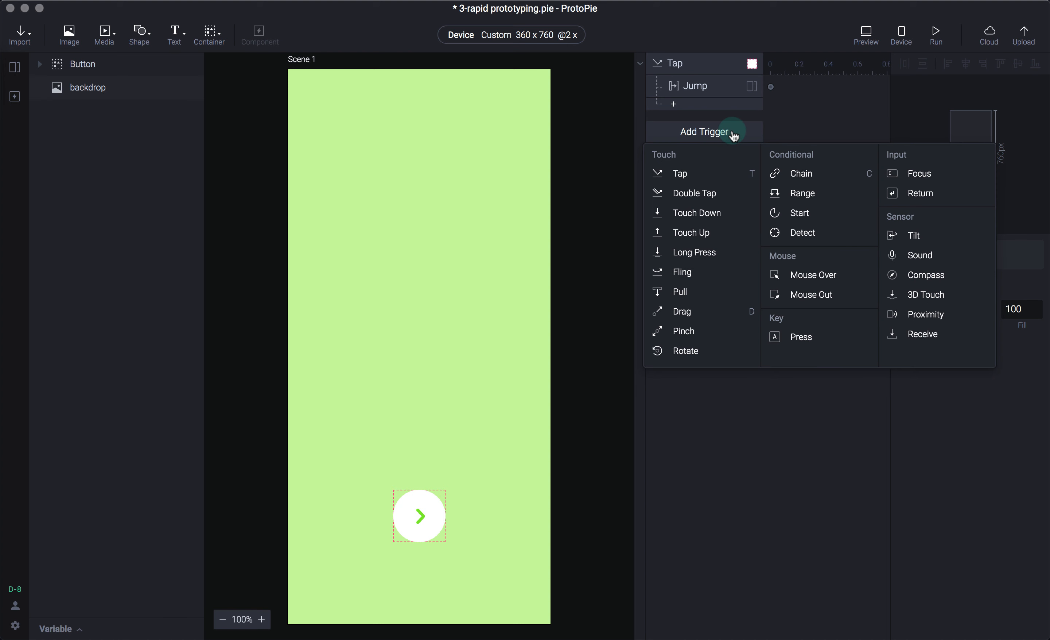
pyautogui.click(711, 216)
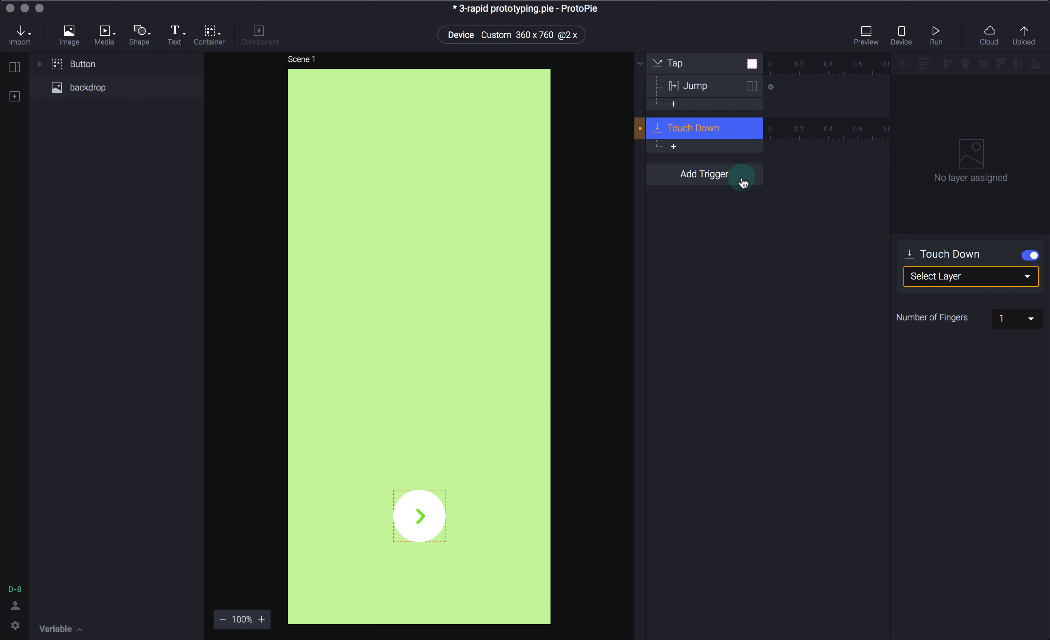
pyautogui.press('super+p')
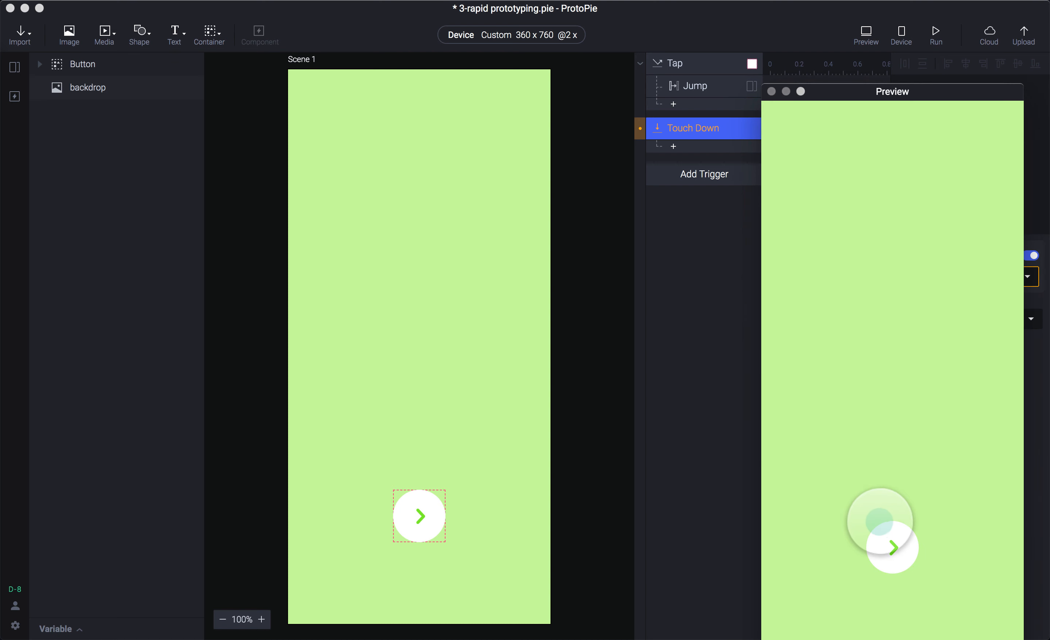
pyautogui.click(891, 545)
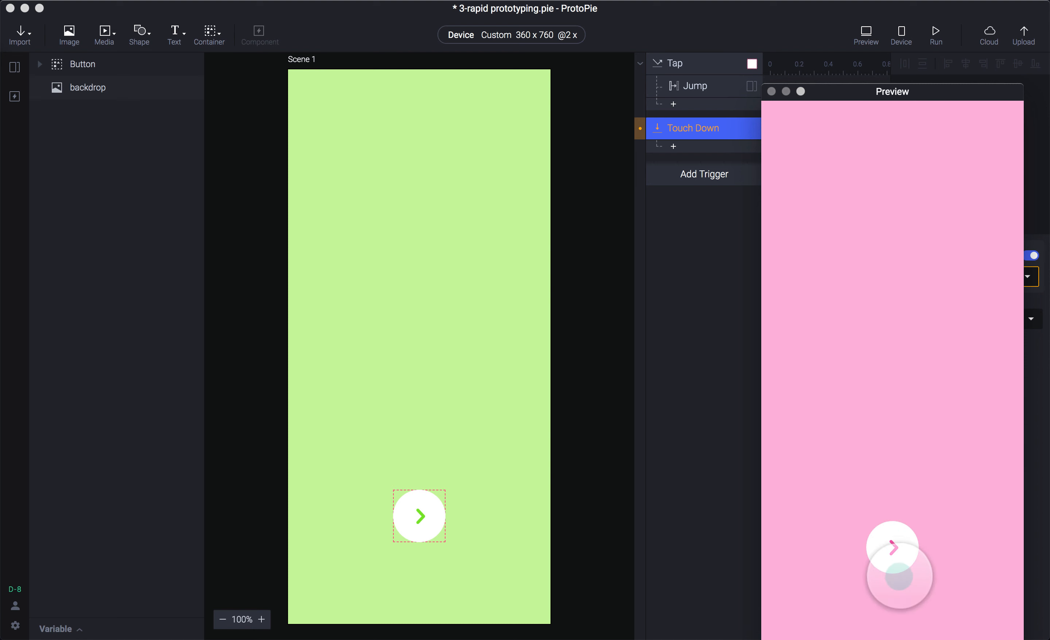
pyautogui.click(694, 254)
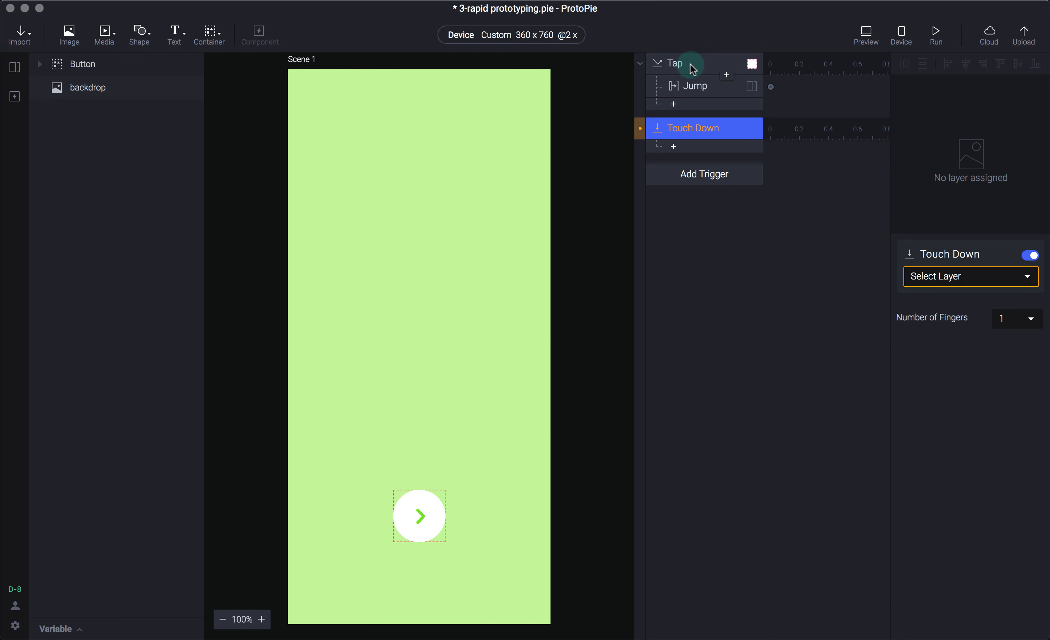
# - Assign the Button layer as the target of the Touch Down trigger
pyautogui.click(970, 277)
pyautogui.click(963, 332)
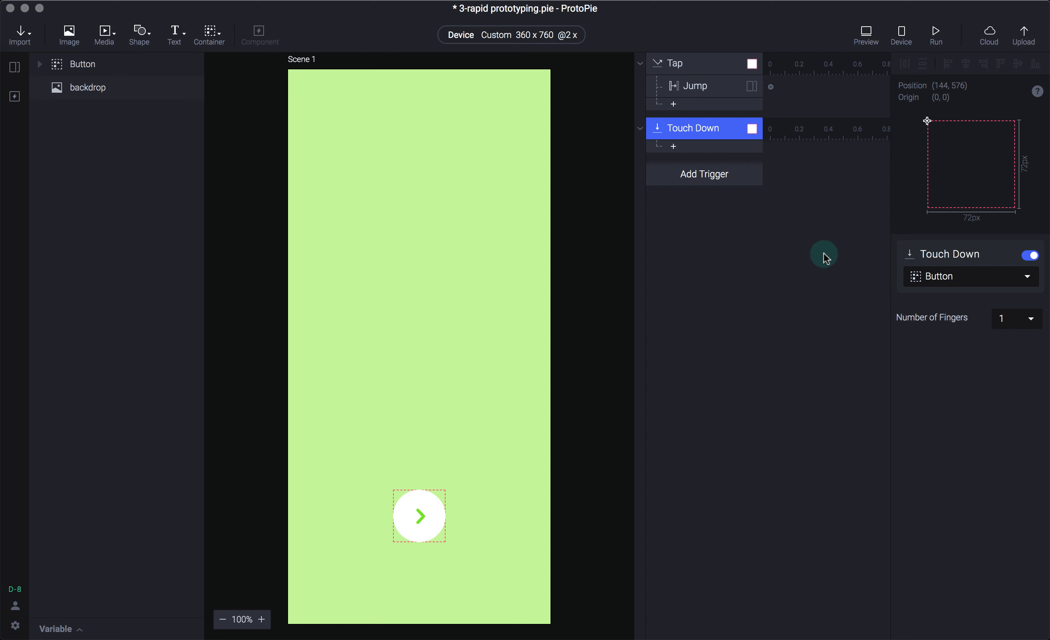
pyautogui.press('super+r')
pyautogui.press('super+w')
# - Add a Scale response to the Button's Touch Down trigger
pyautogui.click(729, 148)
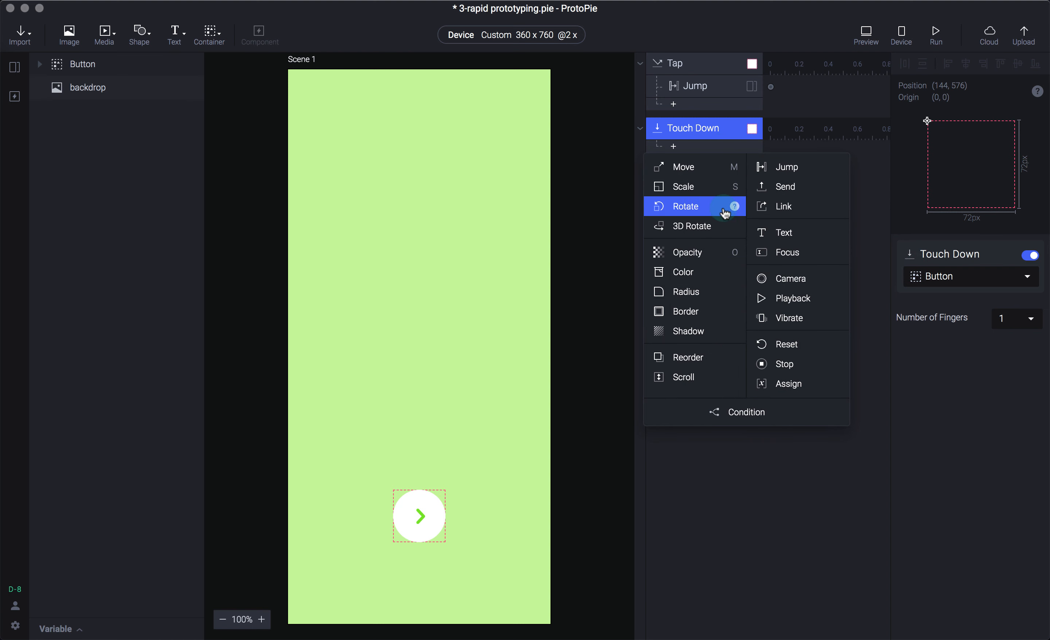
pyautogui.click(727, 188)
pyautogui.click(771, 337)
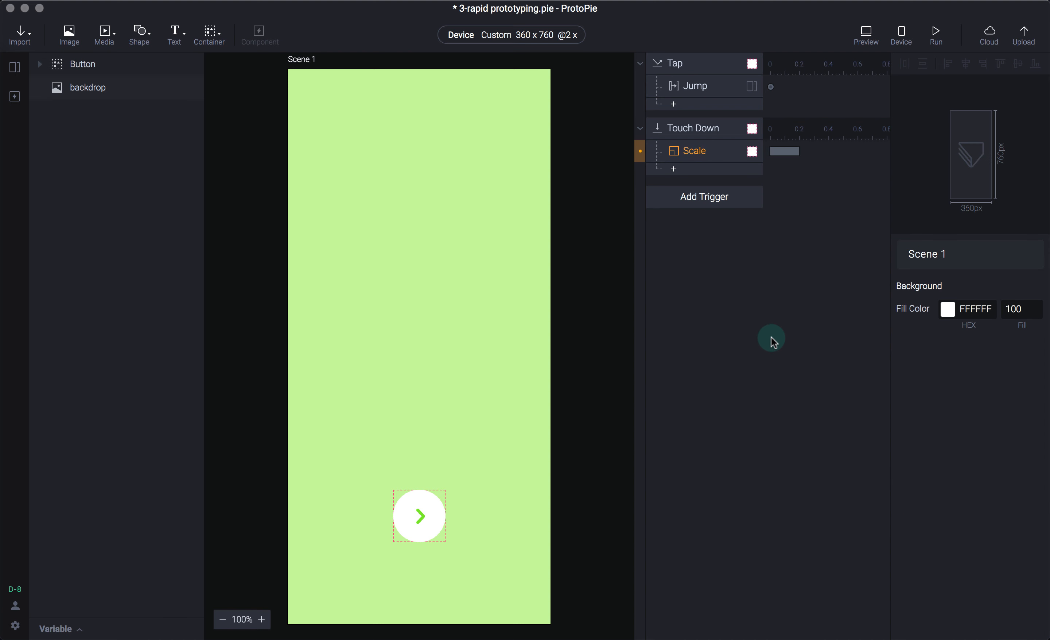
# - Set the Scale response to scale the Button to a width and height of 150
pyautogui.click(695, 150)
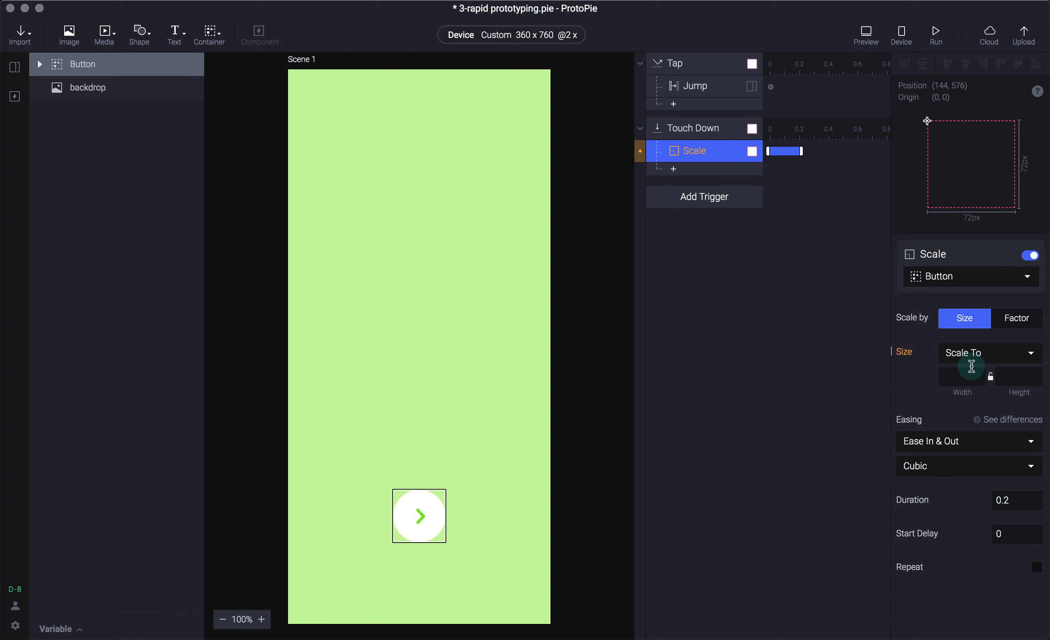
pyautogui.click(969, 376)
pyautogui.write('15')
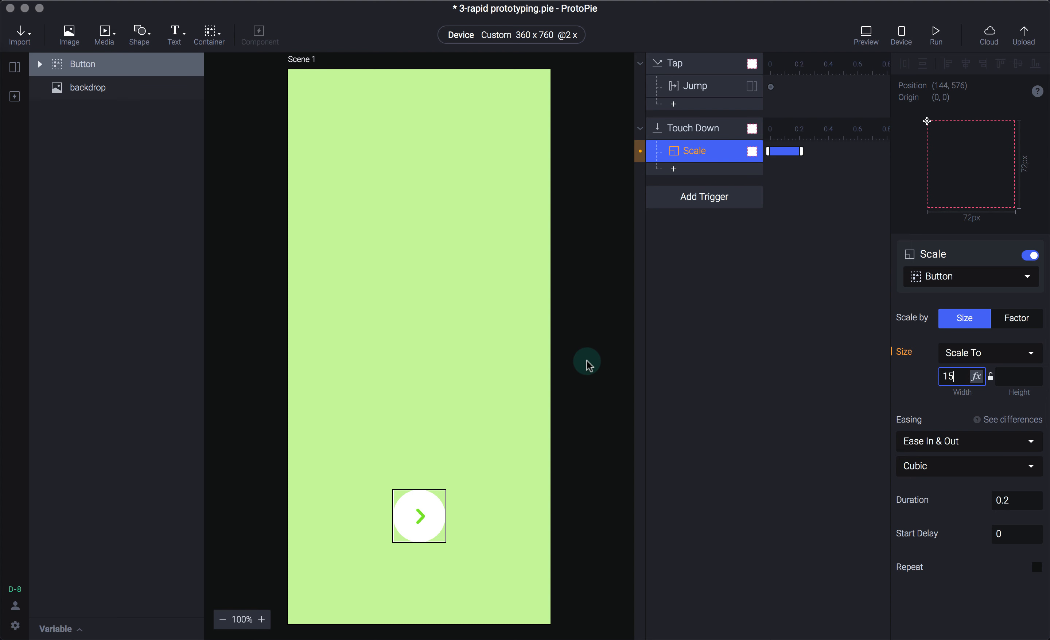
pyautogui.write('0')
pyautogui.press('Tab')
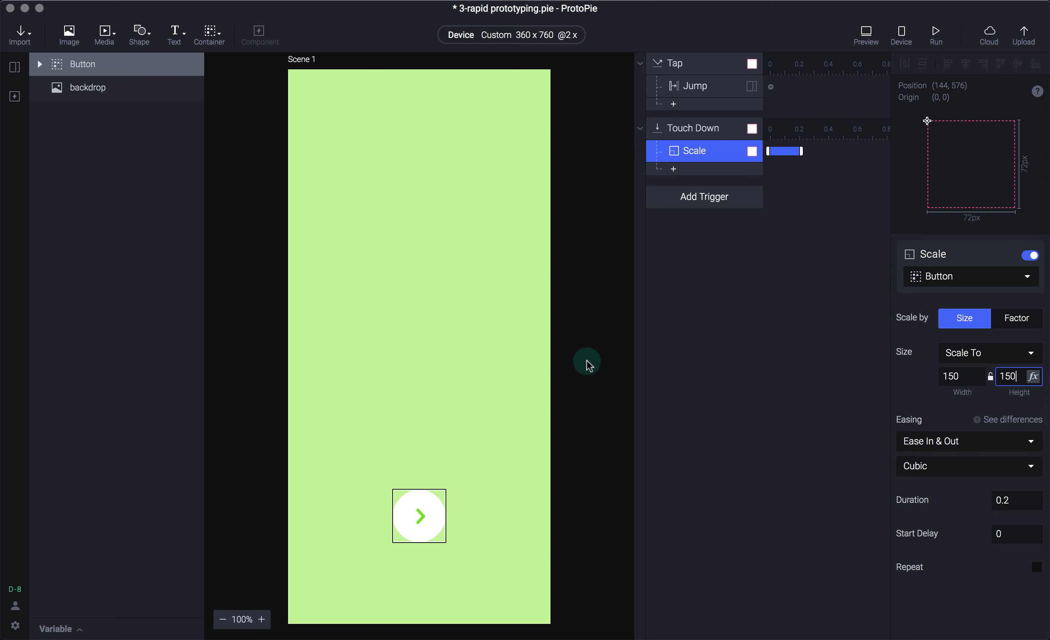
pyautogui.click(956, 376)
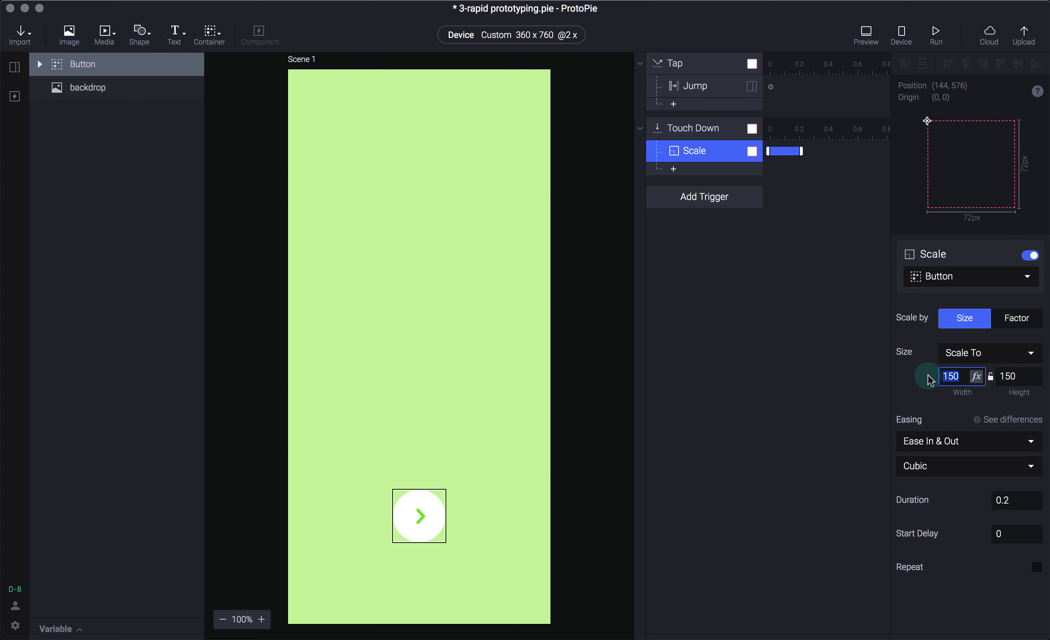
# - Review the Button layer's dimensions and its Scale response settings, and test the touch interaction in the preview
pyautogui.doubleClick(415, 510)
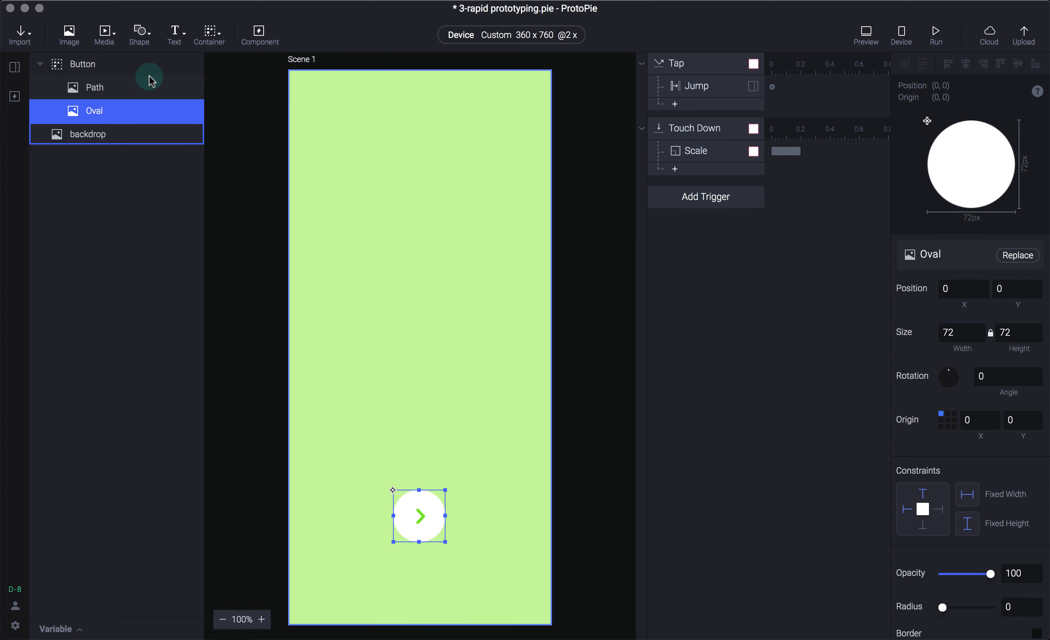
pyautogui.click(100, 66)
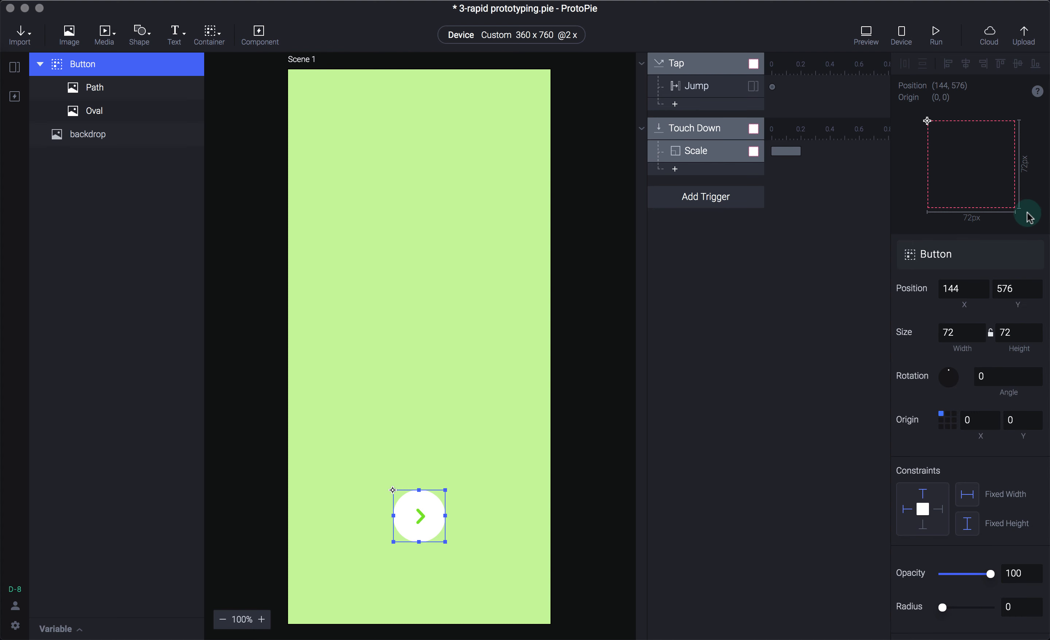
pyautogui.click(691, 150)
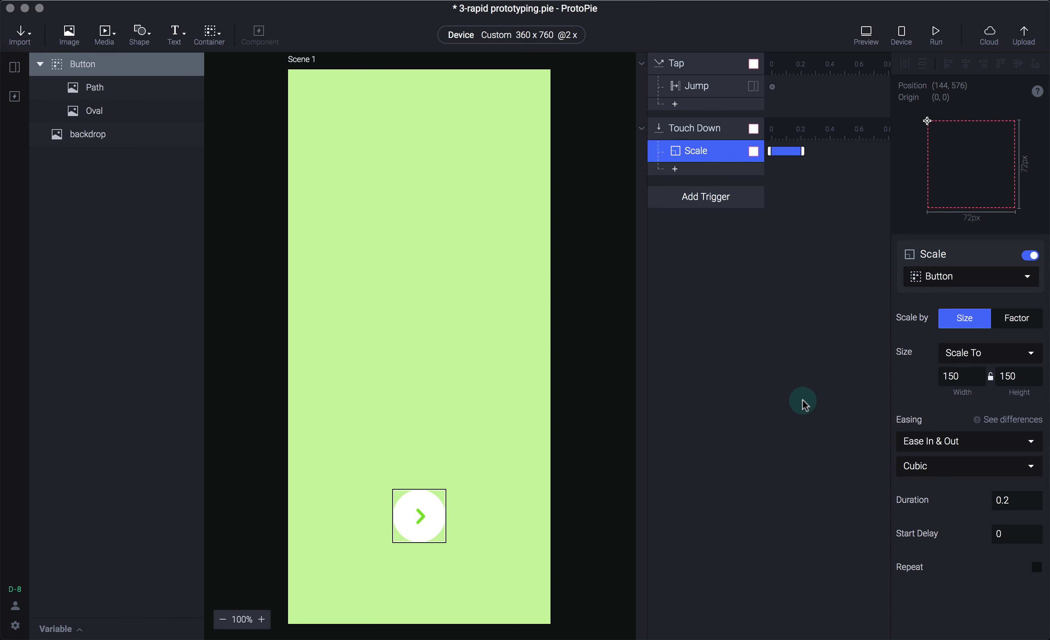
pyautogui.press('super+p')
pyautogui.click(892, 548)
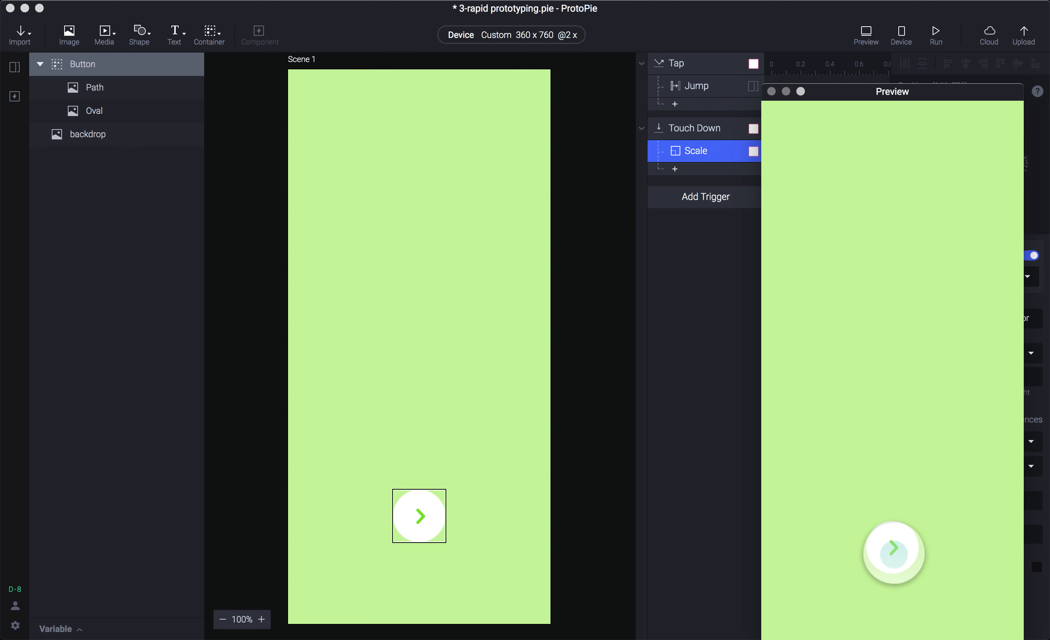
pyautogui.click(894, 552)
pyautogui.click(891, 539)
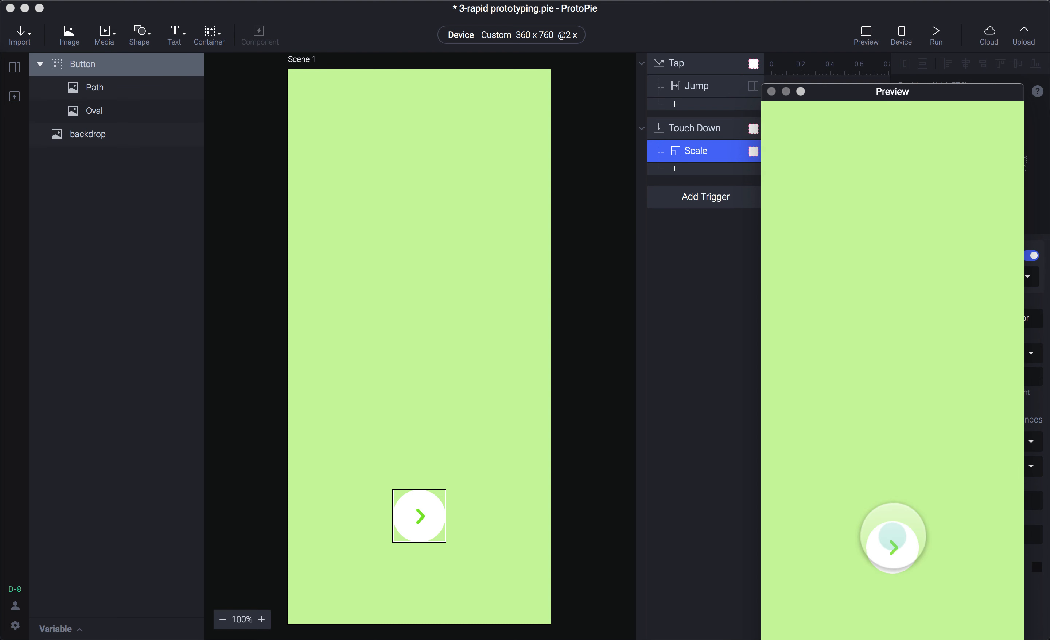
# - Close the preview and disable the Button's Tap trigger
pyautogui.click(730, 305)
pyautogui.click(685, 62)
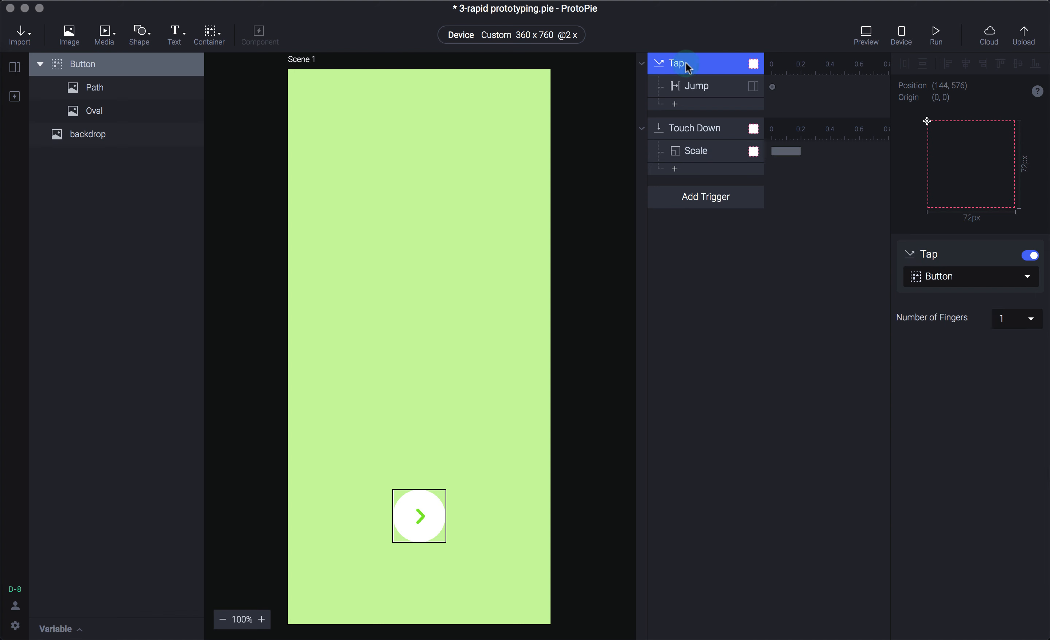
pyautogui.click(1029, 255)
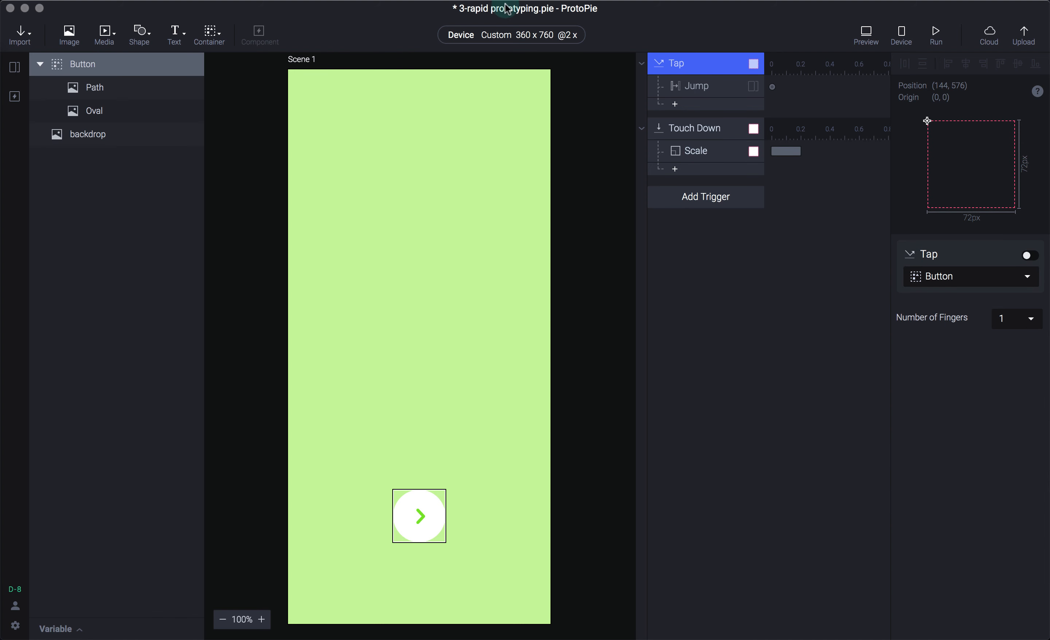
# - Set the Touch Down Scale response to scale the Button by a factor of 150% in X and Y
pyautogui.click(700, 156)
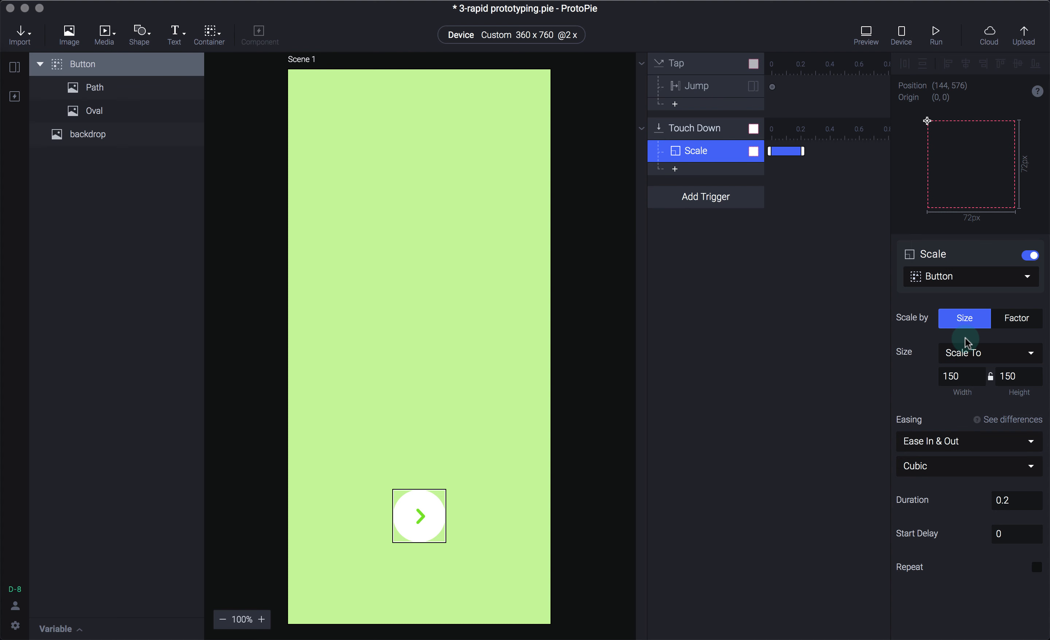
pyautogui.click(1020, 321)
pyautogui.click(960, 377)
pyautogui.moveTo(960, 378); pyautogui.dragTo(937, 375)
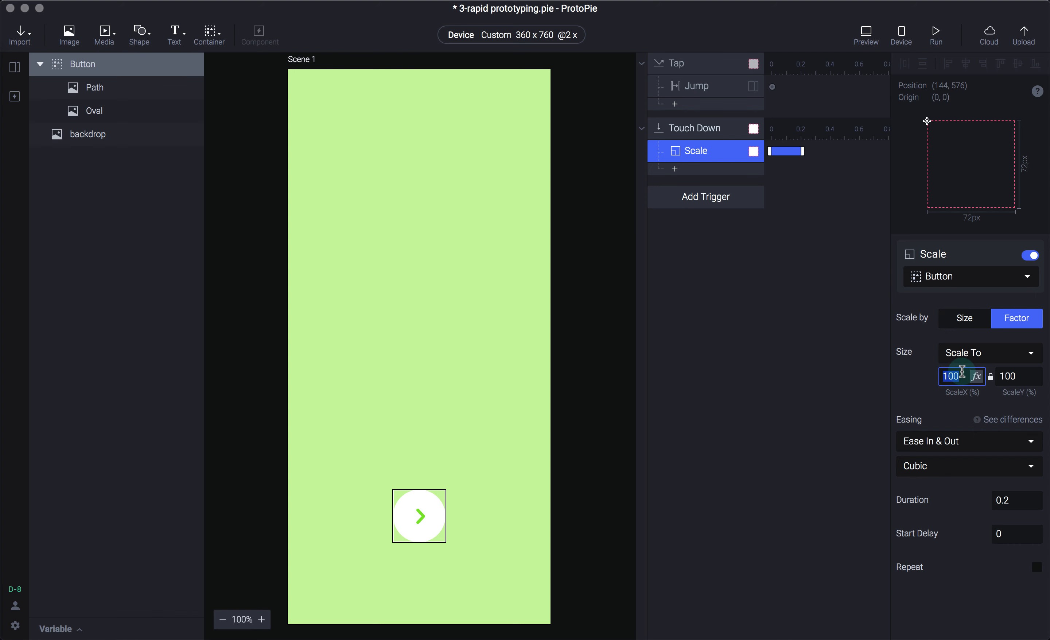
pyautogui.press('Return')
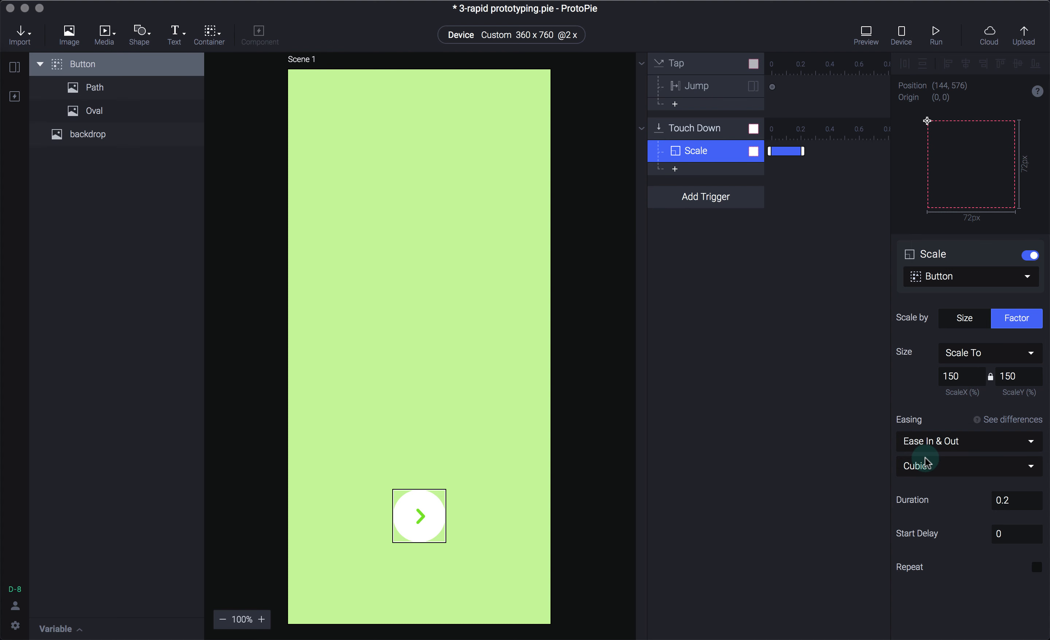
# - Test the Button's factor-based touch scaling in the preview and switch the Scale response back to scaling by Size
pyautogui.press('super+p')
pyautogui.click(898, 554)
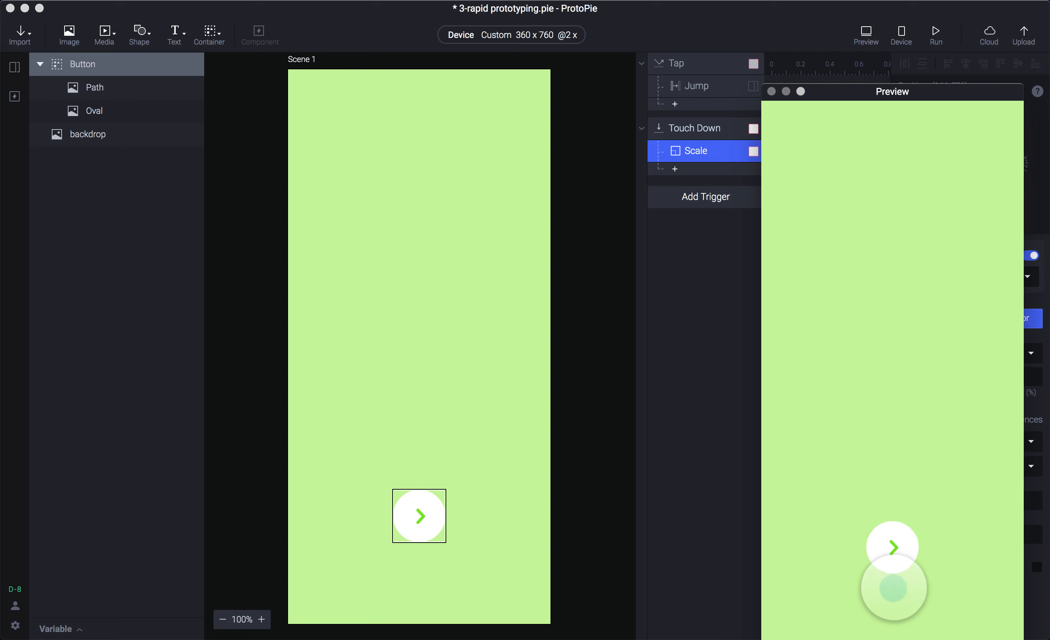
pyautogui.click(709, 366)
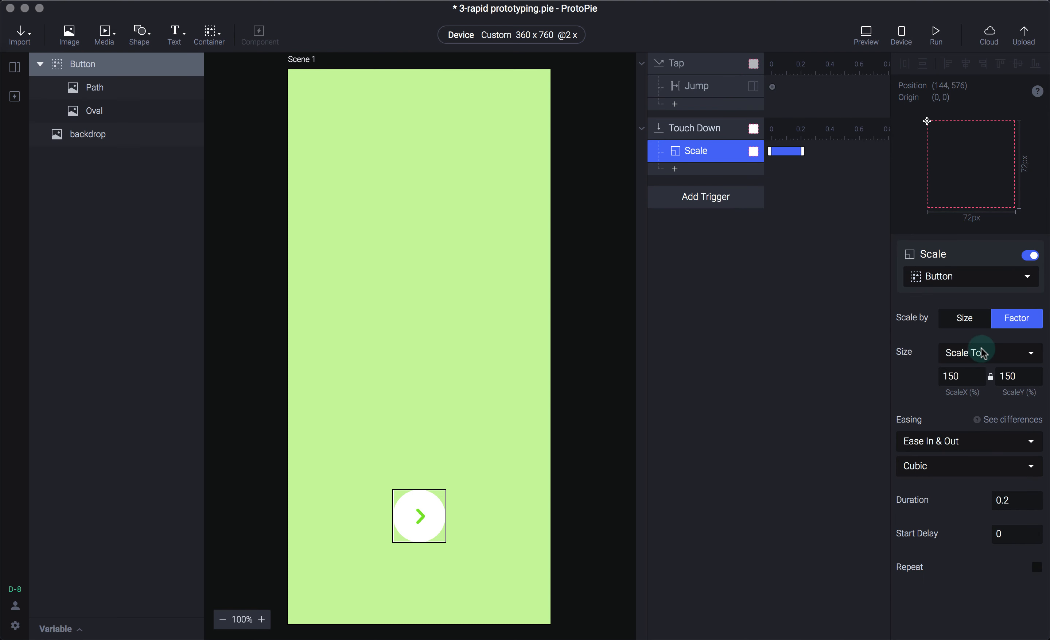
pyautogui.click(984, 326)
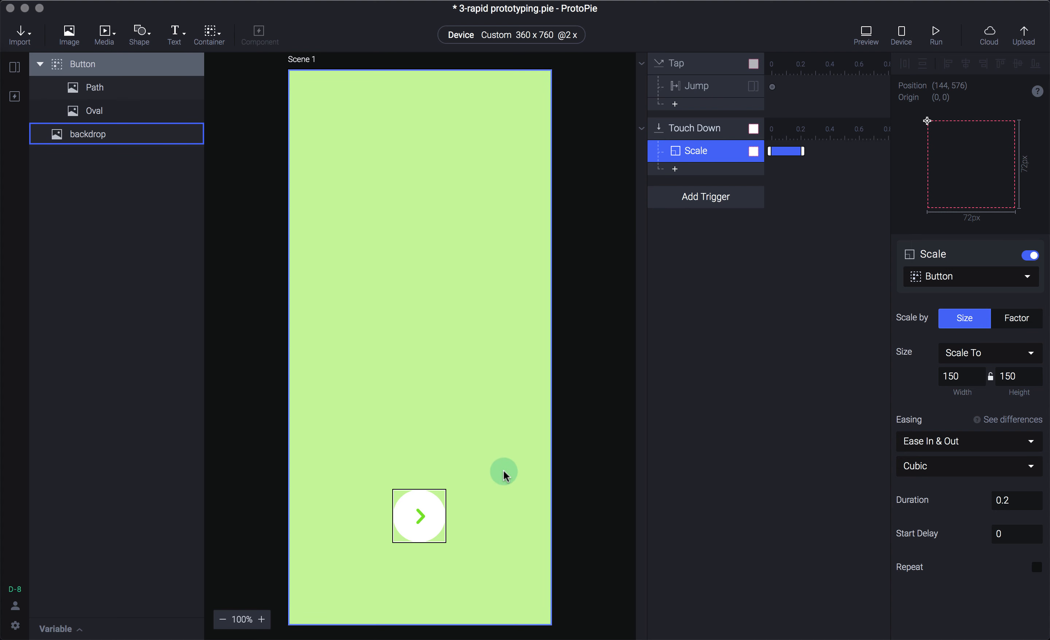
# - Try enlarging the Button container to about 170 × 371 px on the canvas, and undo both resizes
pyautogui.click(90, 72)
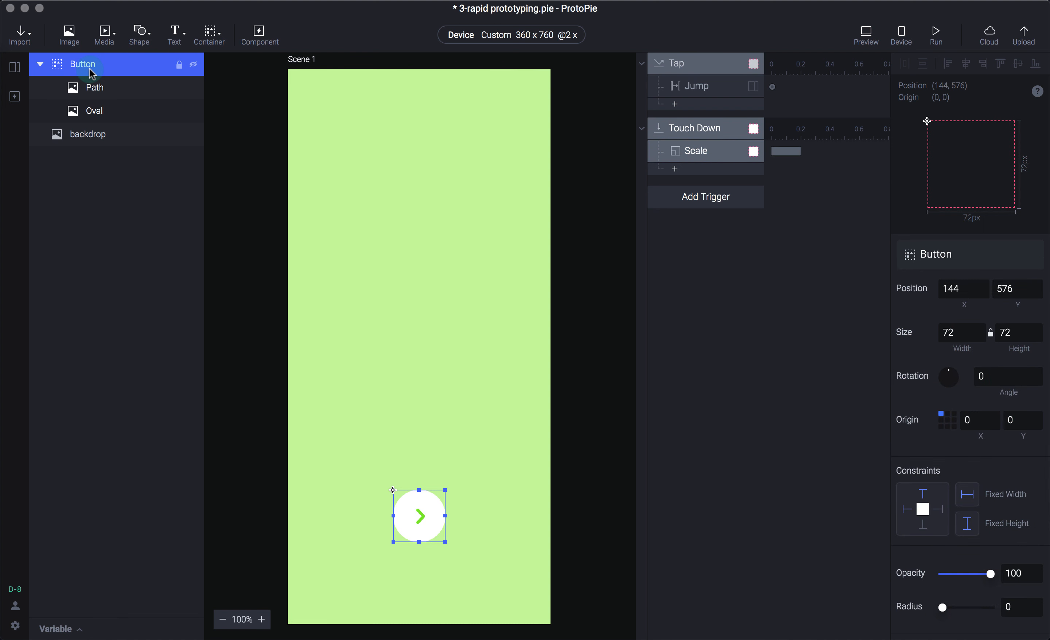
pyautogui.moveTo(420, 490); pyautogui.dragTo(420, 272)
pyautogui.moveTo(444, 406); pyautogui.dragTo(518, 417)
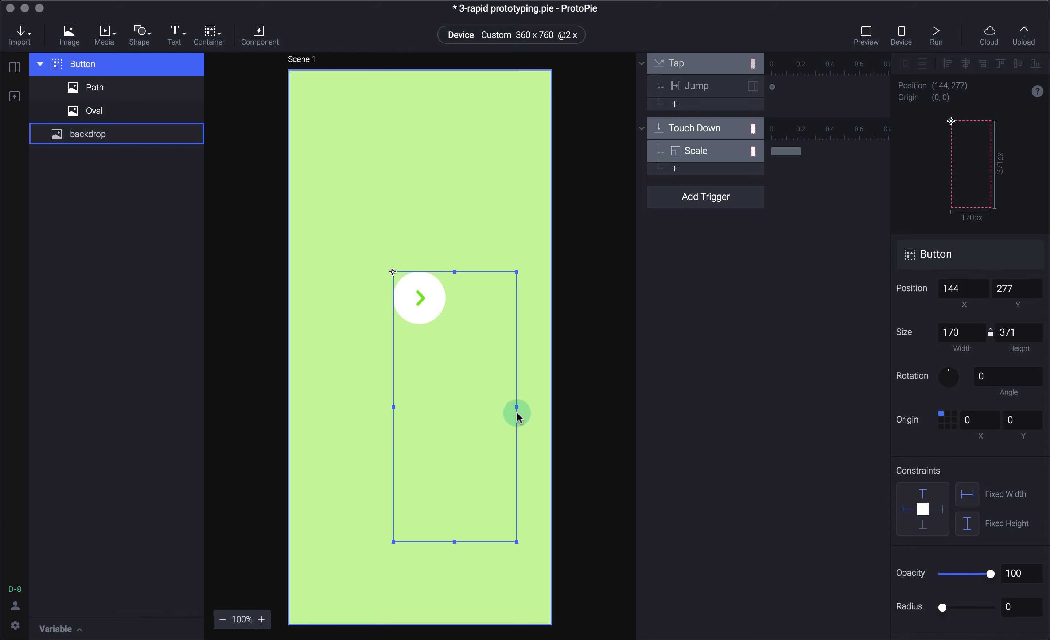
pyautogui.press('super+z')
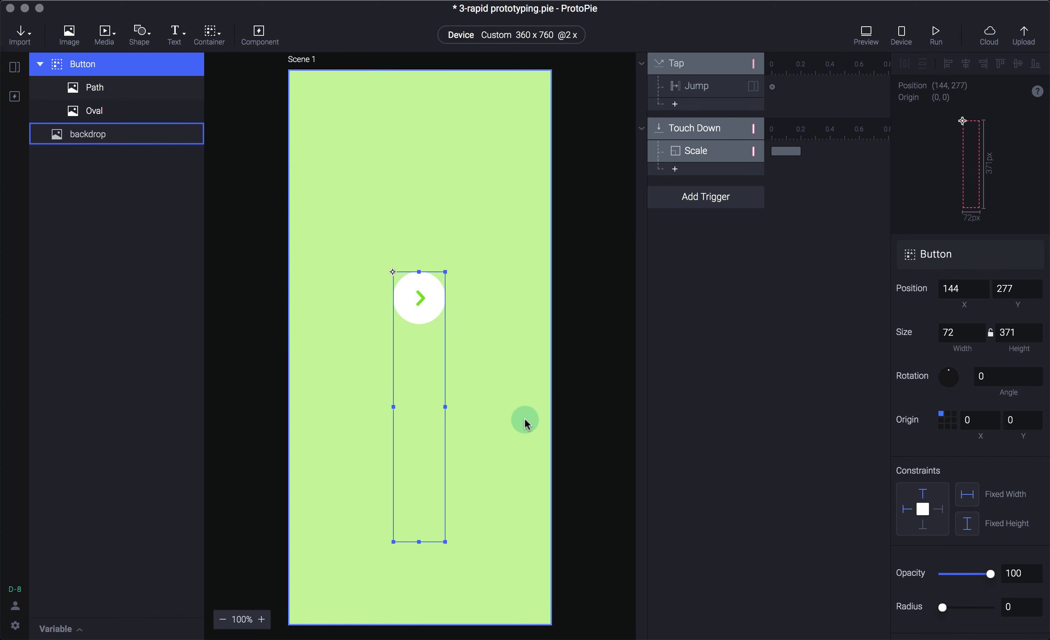
pyautogui.press('super+z')
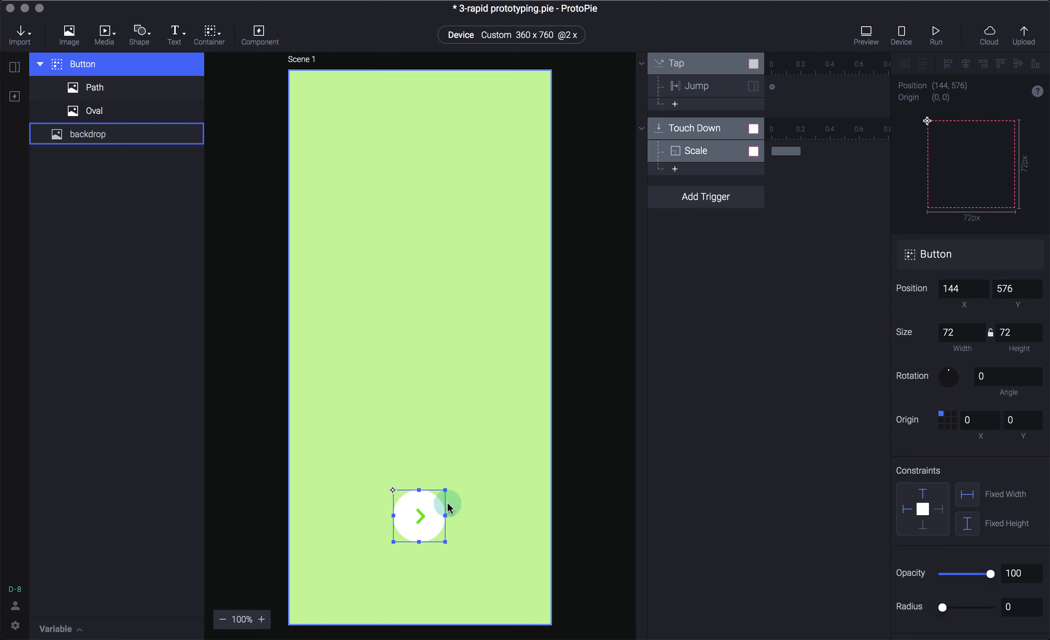
# - Switch the Scale response to Factor and back to Size to compare the two scaling modes
pyautogui.click(724, 331)
pyautogui.click(701, 151)
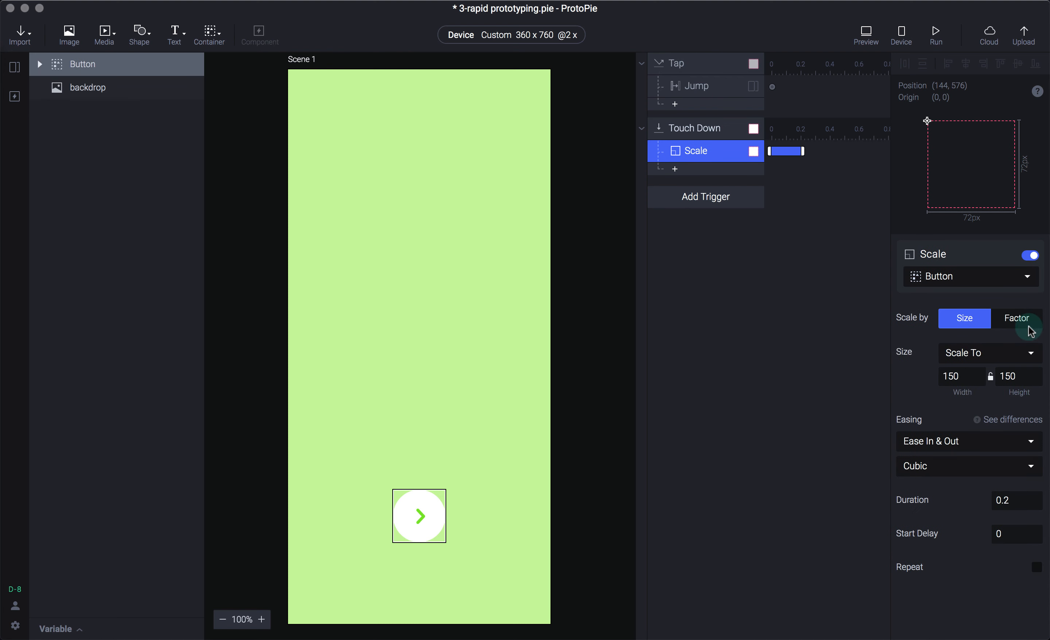
pyautogui.click(1027, 327)
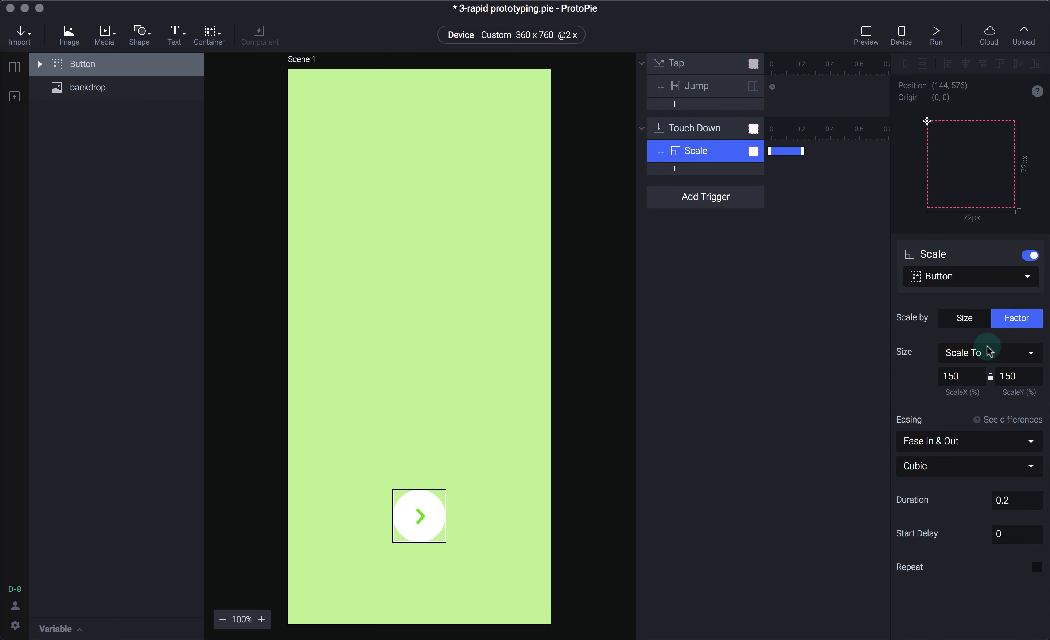
pyautogui.click(969, 320)
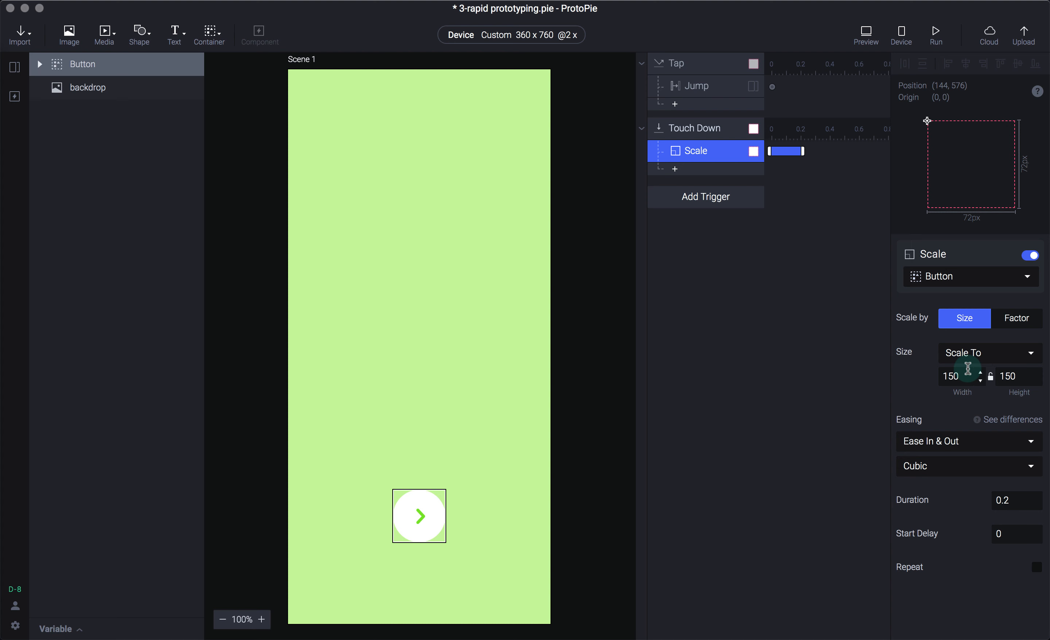
pyautogui.click(753, 397)
# - Try enlarging the Oval inside the Button to about 200 × 200 px, and undo the resize
pyautogui.click(437, 511)
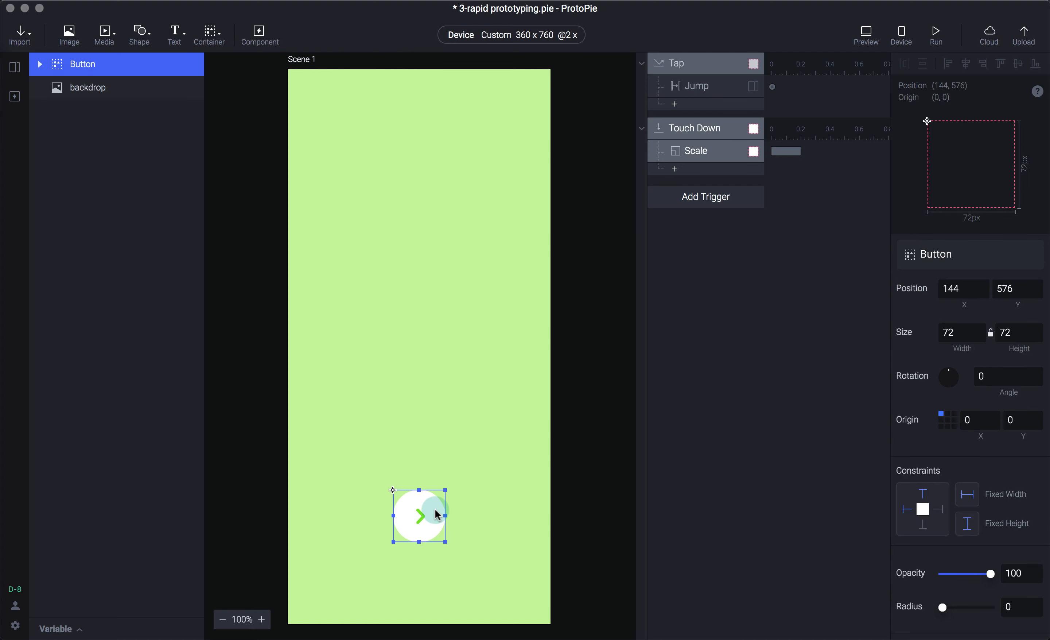
pyautogui.click(56, 68)
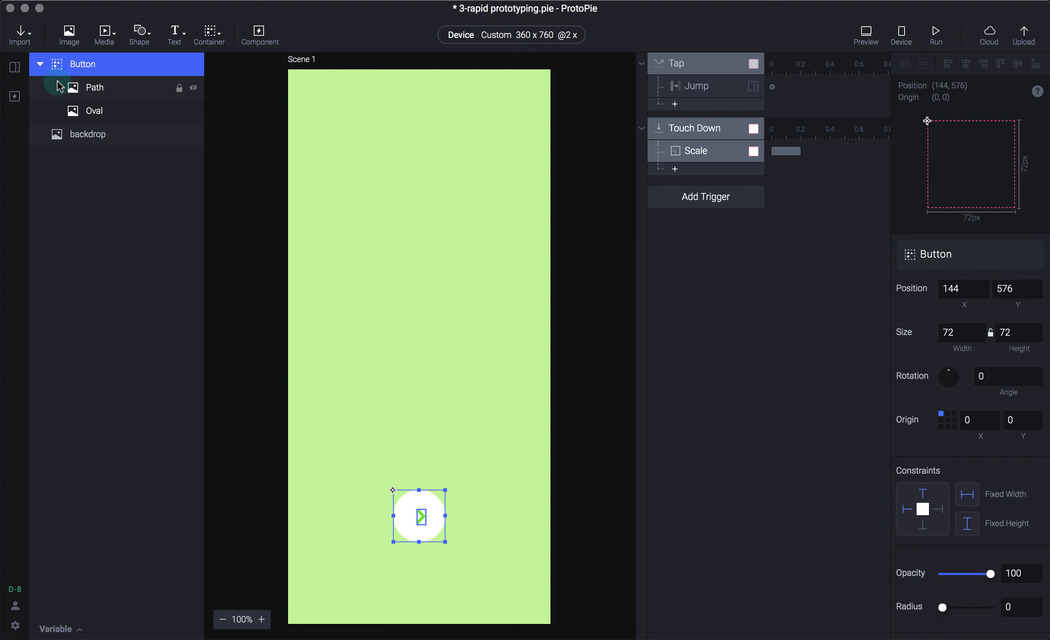
pyautogui.click(79, 110)
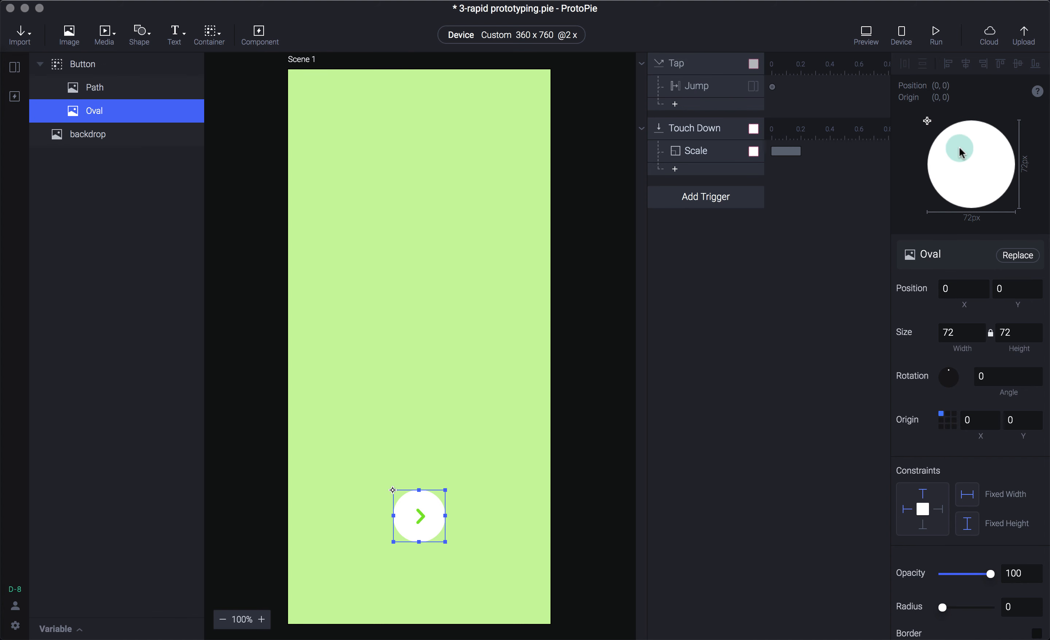
pyautogui.click(910, 512)
pyautogui.click(941, 416)
pyautogui.click(920, 469)
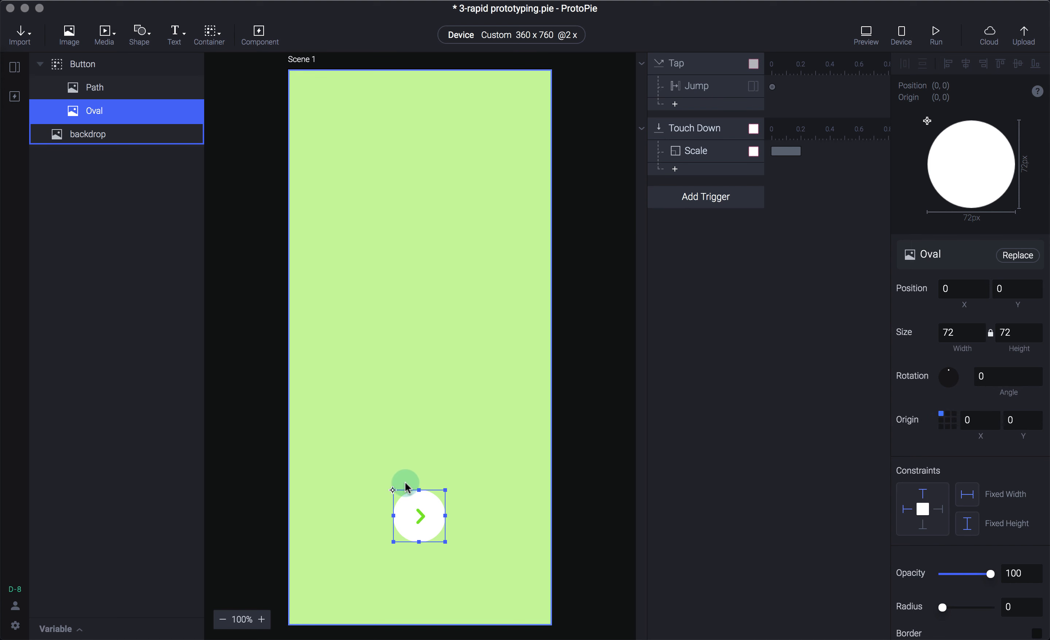
pyautogui.moveTo(390, 486); pyautogui.dragTo(318, 394)
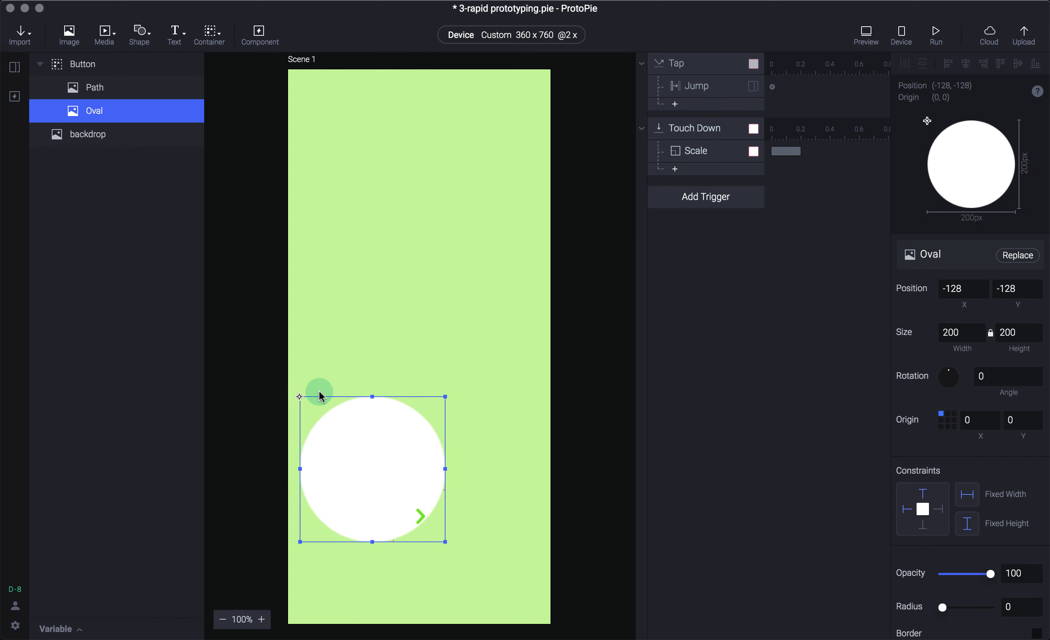
pyautogui.press('super+z')
# - Try enlarging the Button container from its upper-left corner to about 182 × 204 px, and undo the resize
pyautogui.click(102, 70)
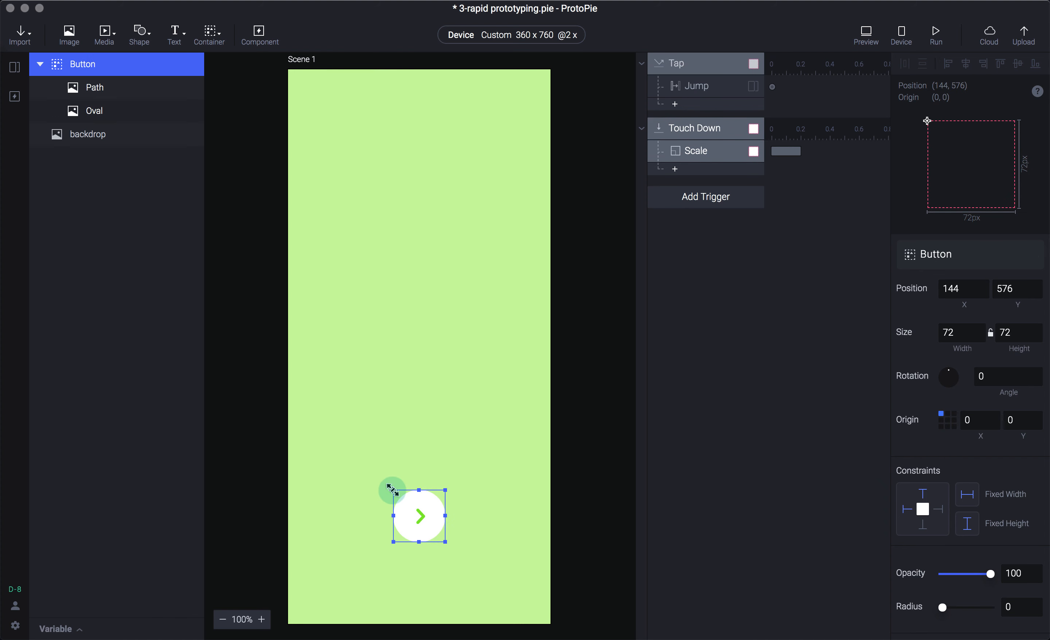
pyautogui.moveTo(392, 488); pyautogui.dragTo(307, 391)
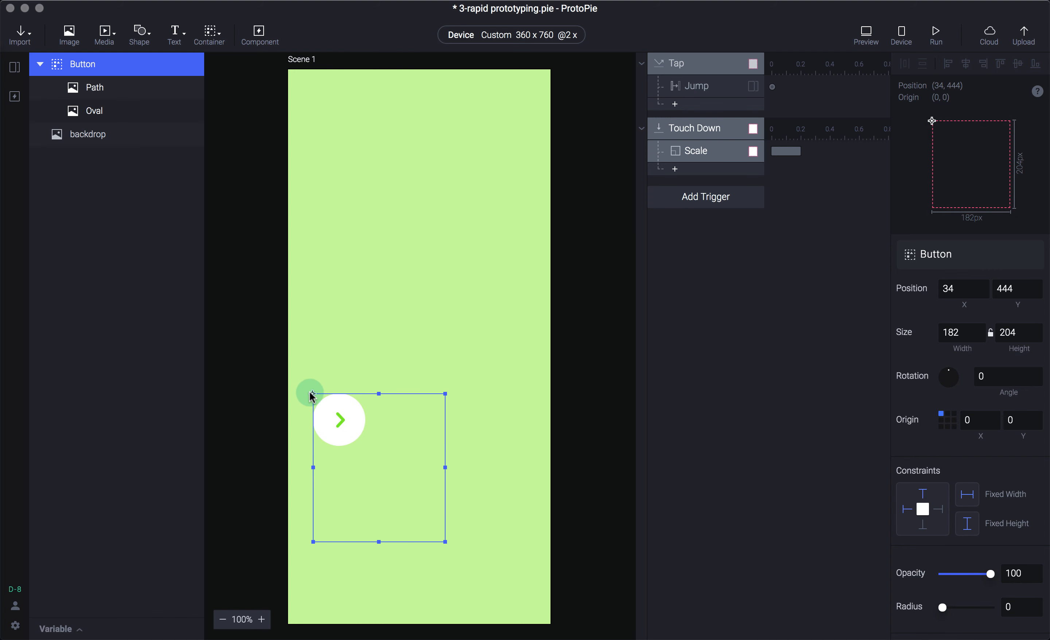
pyautogui.press('super+z')
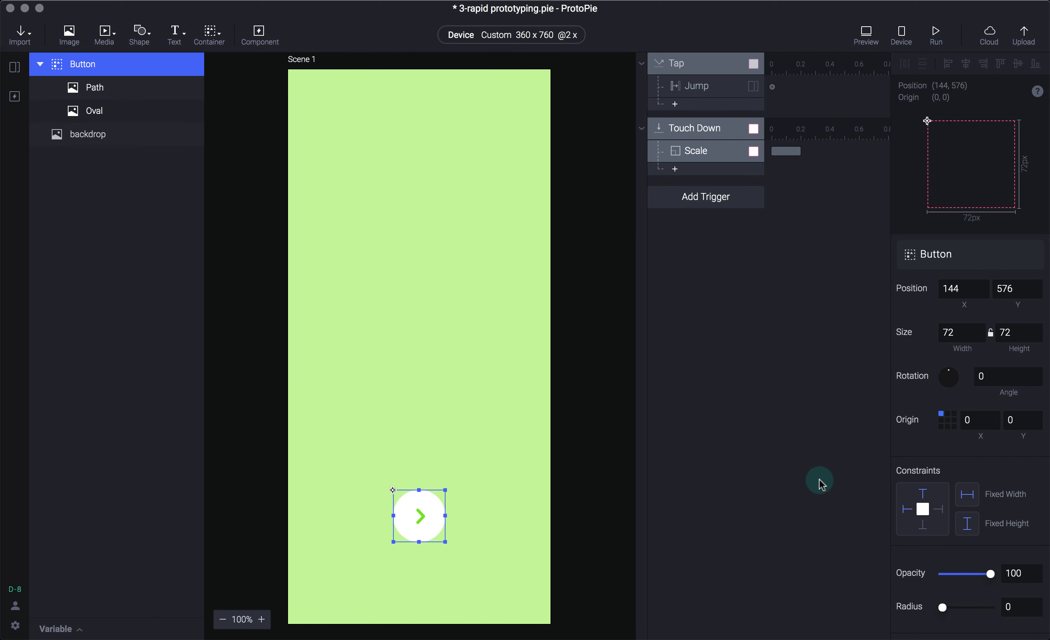
# - Change the Button's constraints to pin its right edge, and try resizing it to about 183 × 195 px before undoing the resize
pyautogui.click(924, 495)
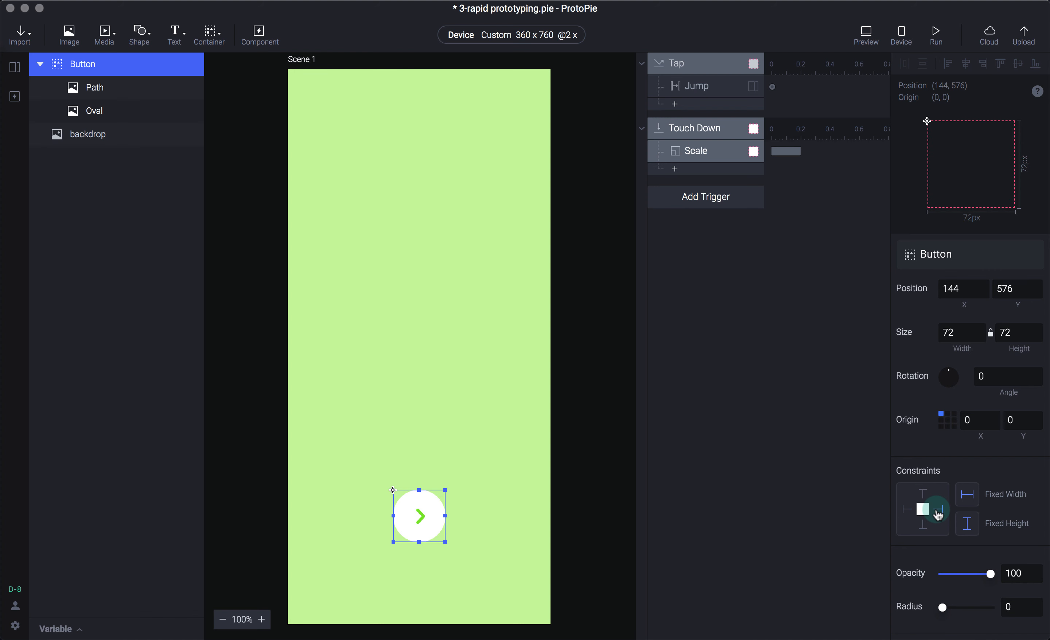
pyautogui.click(939, 510)
pyautogui.moveTo(445, 491); pyautogui.dragTo(529, 397)
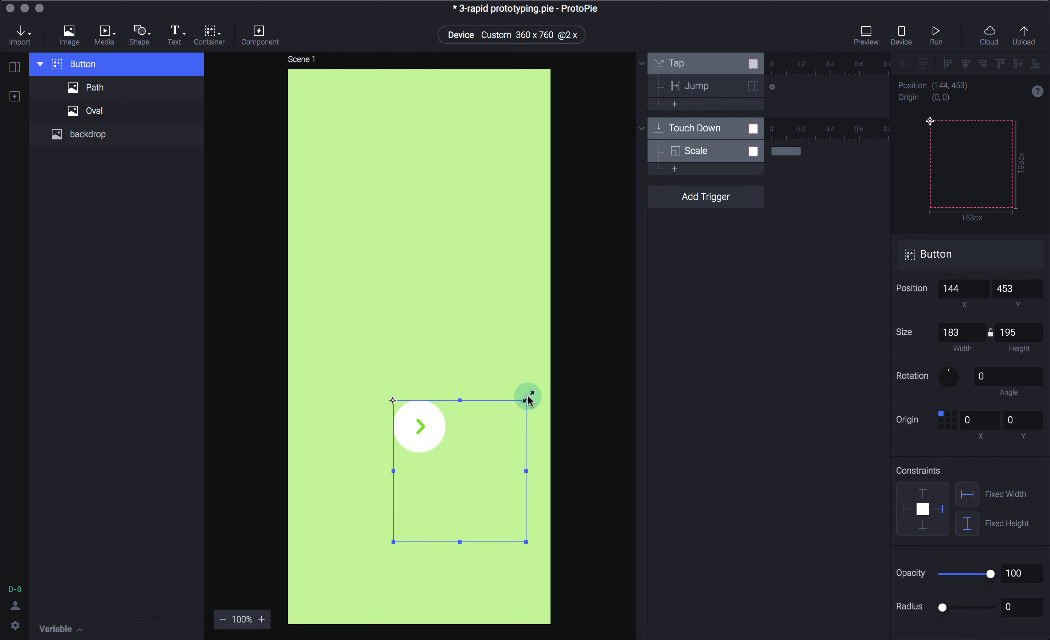
pyautogui.press('super+z')
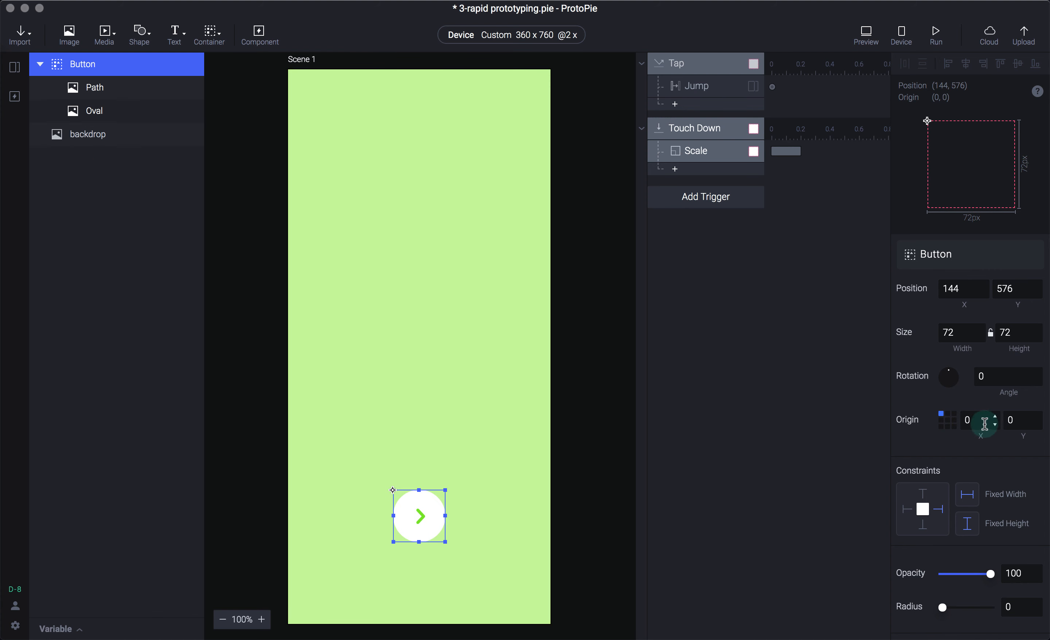
# - Set the Button's origin to its center (50, 50), and try a corner resize before undoing it
pyautogui.click(950, 426)
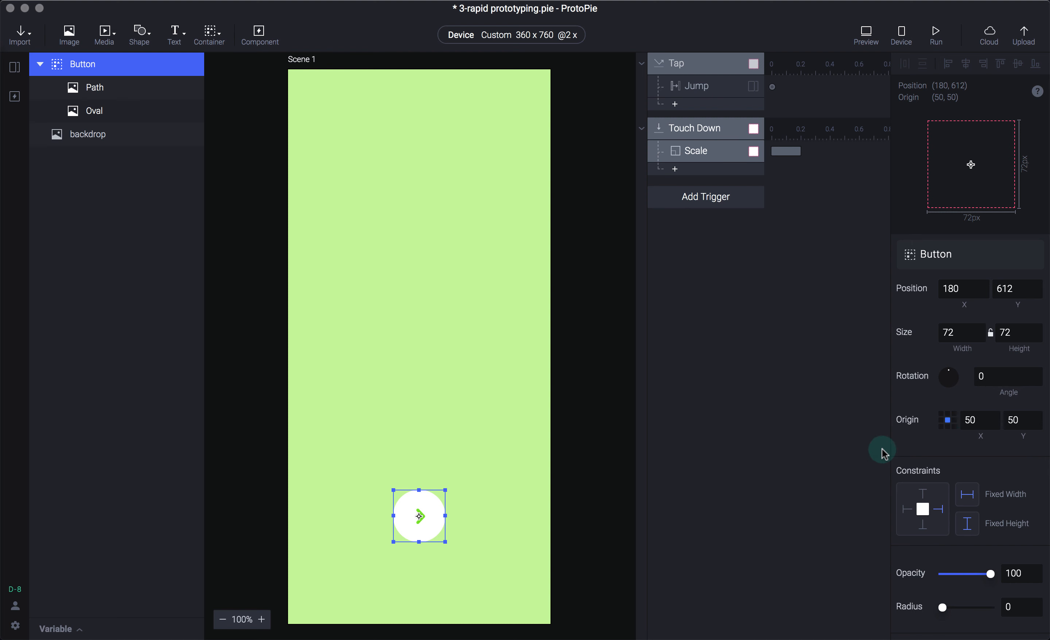
pyautogui.moveTo(446, 490); pyautogui.dragTo(517, 426)
pyautogui.press('super+z')
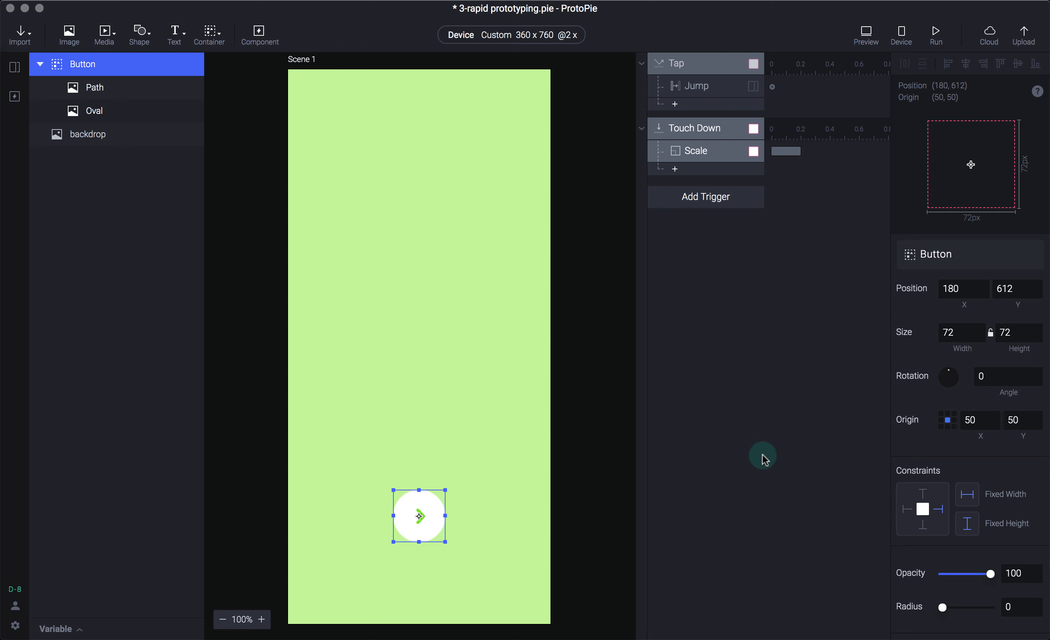
# - Change the Oval layer's horizontal constraint to pin its right edge within the Button
pyautogui.click(113, 88)
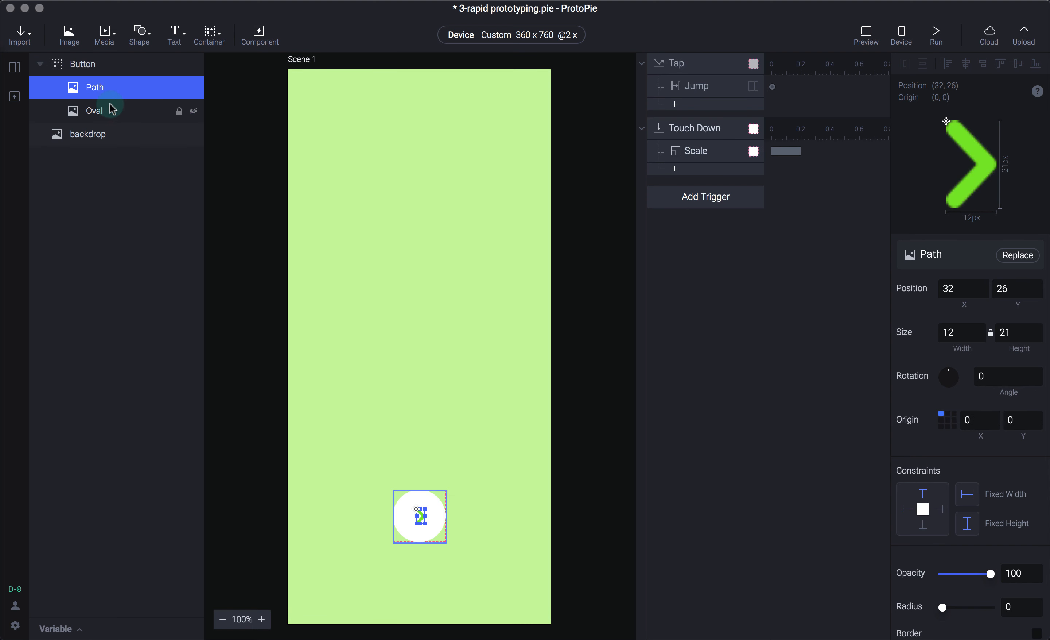
pyautogui.click(112, 110)
pyautogui.click(943, 513)
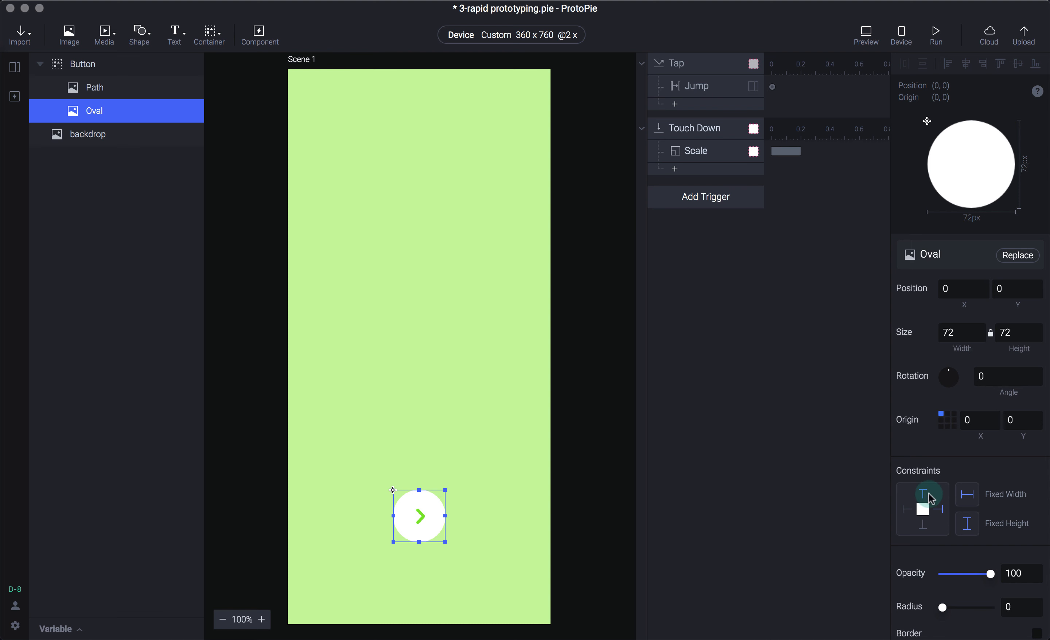
# - Try enlarging the Button container from its upper-right corner, and cancel the resize
pyautogui.click(114, 67)
pyautogui.moveTo(445, 492); pyautogui.dragTo(566, 375)
pyautogui.press('Escape')
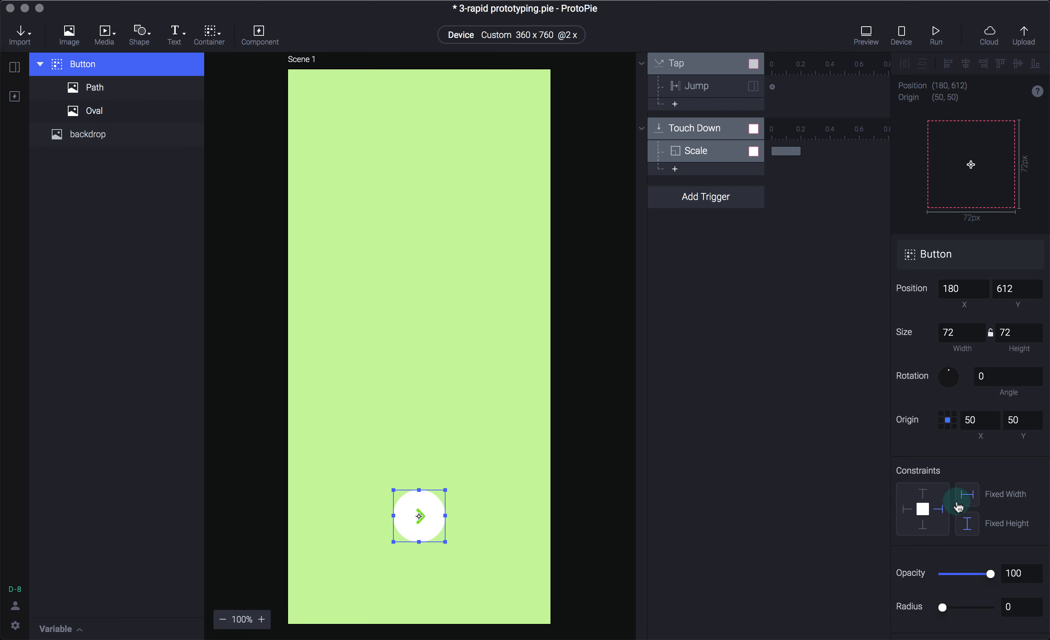
# - Clear the Button's Fixed Width, Fixed Height and right-edge constraints, trying and undoing a resize to about 157 × 191 px along the way
pyautogui.click(964, 494)
pyautogui.moveTo(446, 490); pyautogui.dragTo(508, 403)
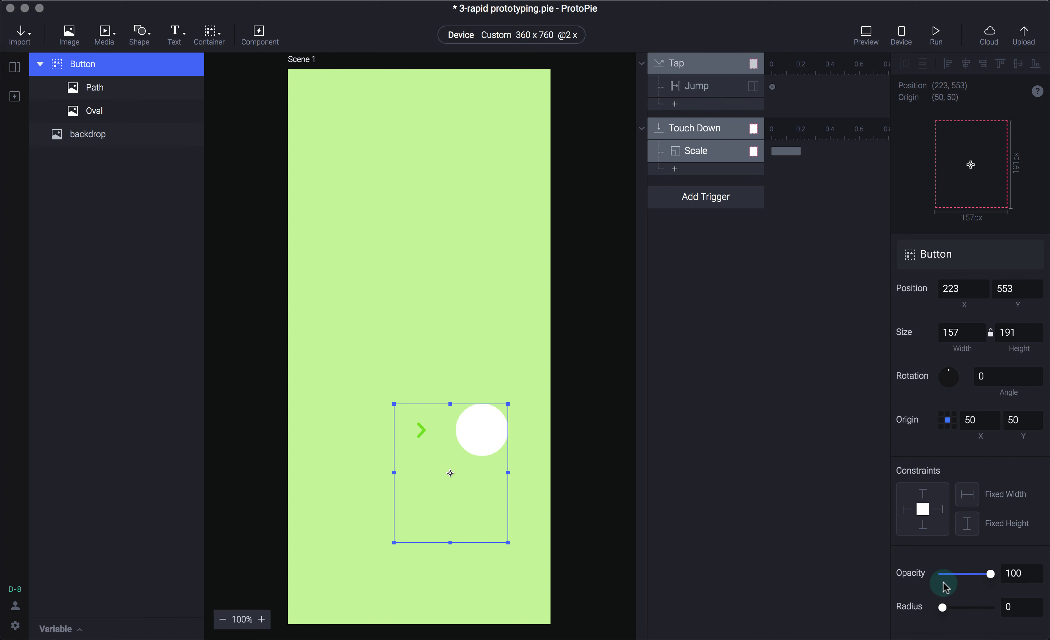
pyautogui.click(600, 434)
pyautogui.press('super+z')
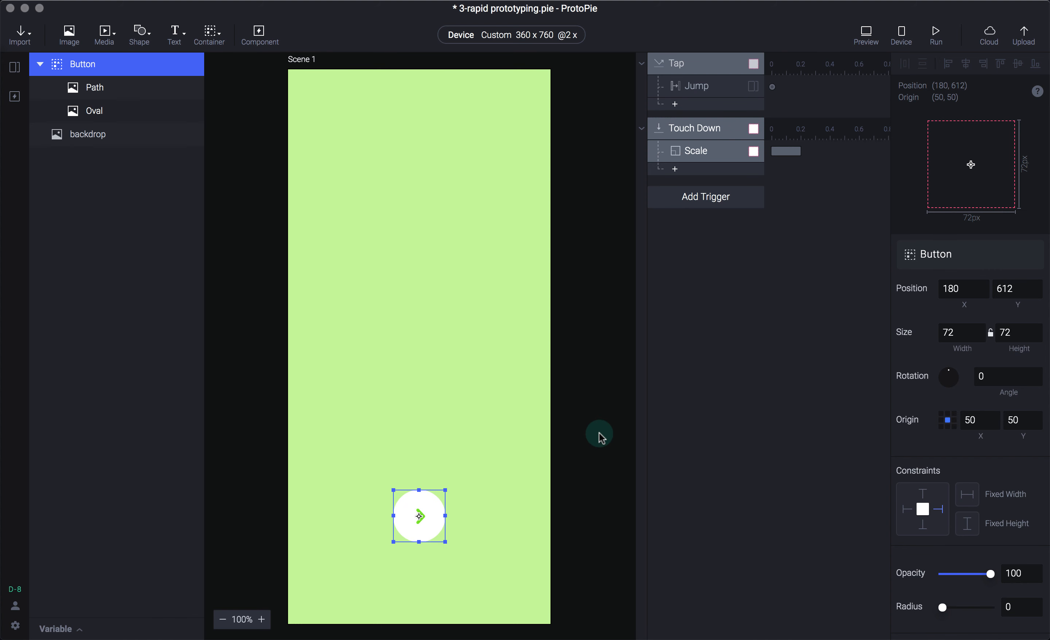
pyautogui.click(940, 509)
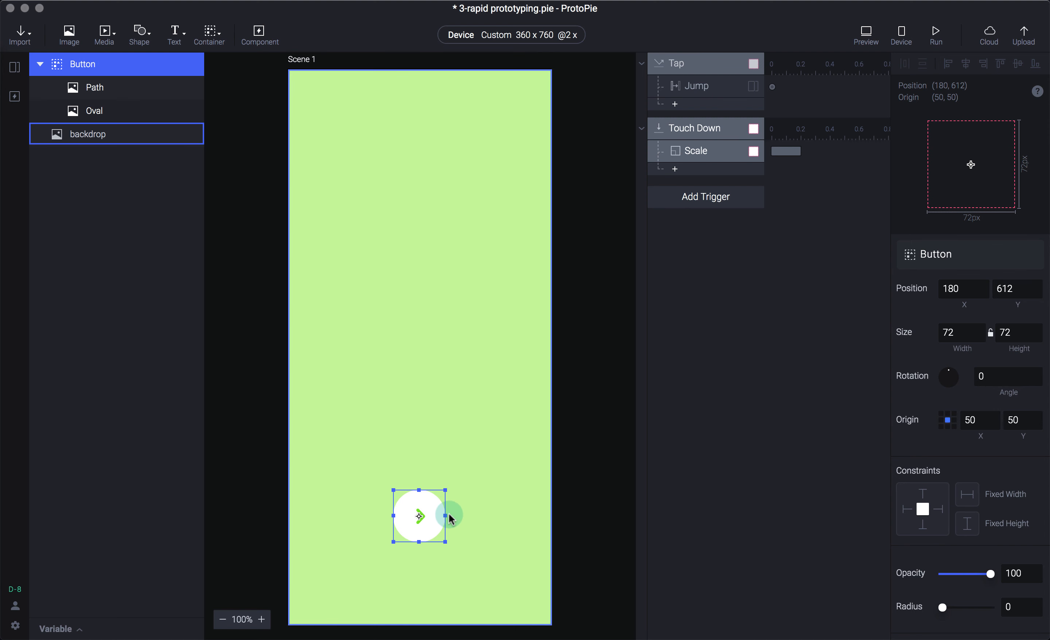
# - Clear the Oval layer's top and right edge pins along with its Fixed Width and Fixed Height constraints
pyautogui.click(160, 113)
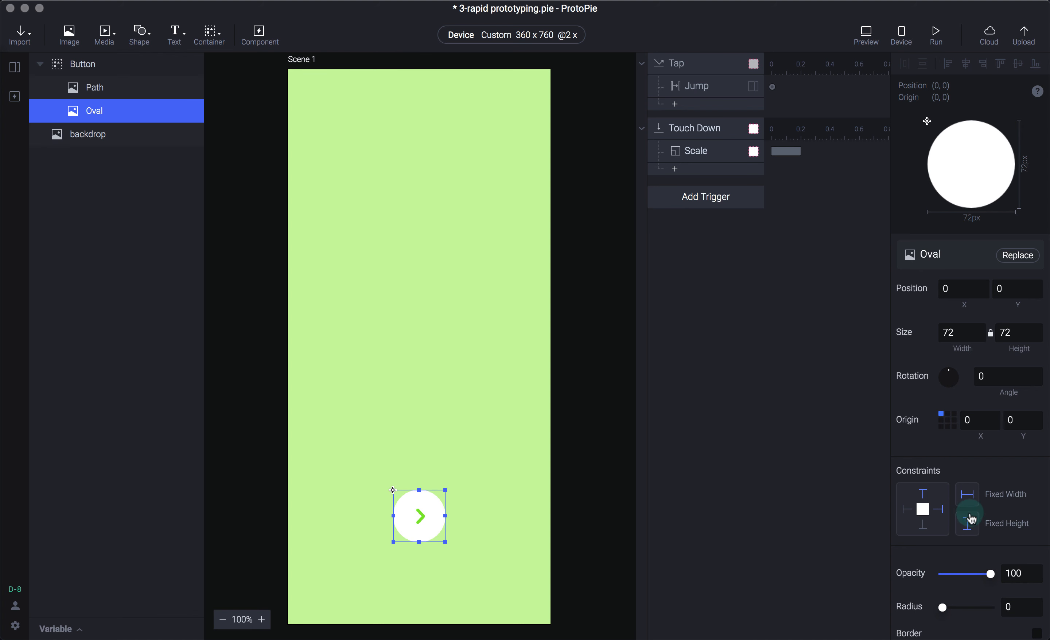
pyautogui.click(922, 494)
pyautogui.click(939, 509)
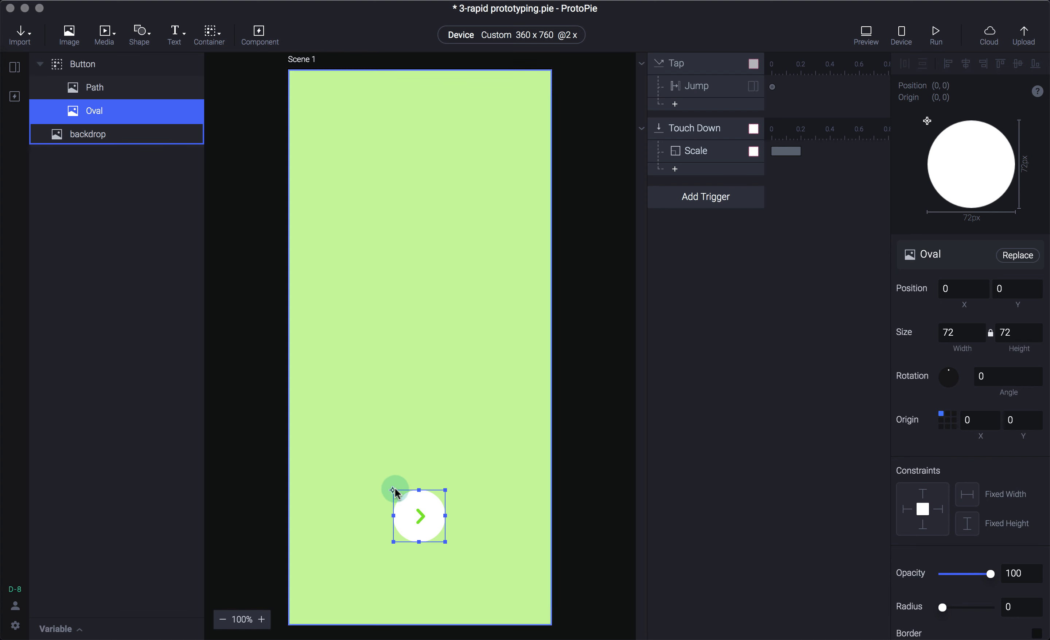
# - Try enlarging the Button container from its upper-right corner to check how the Oval scales, and undo the resize
pyautogui.click(101, 69)
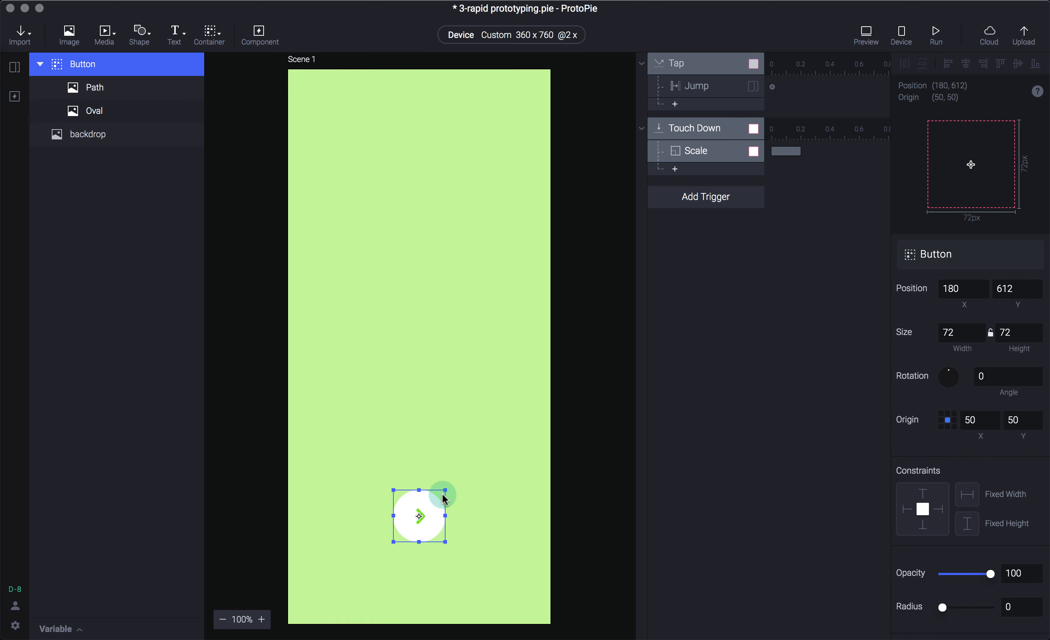
pyautogui.moveTo(445, 489); pyautogui.dragTo(497, 346)
pyautogui.press('super+z')
# - Check the size mode of the Touch Down trigger's Scale response, and test the Button's scaling in the preview
pyautogui.click(710, 151)
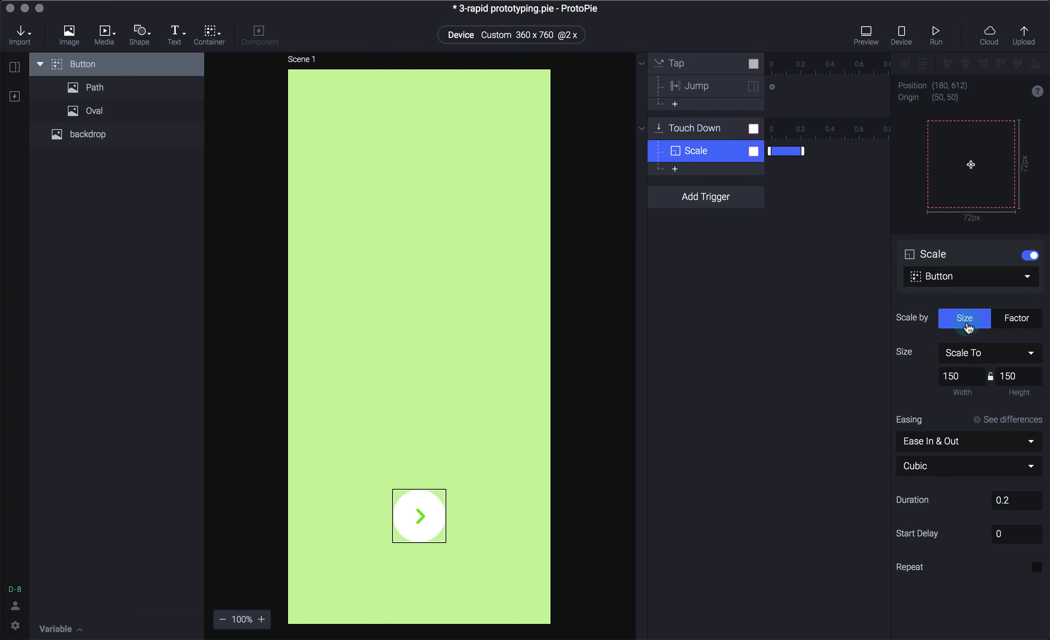
pyautogui.click(969, 353)
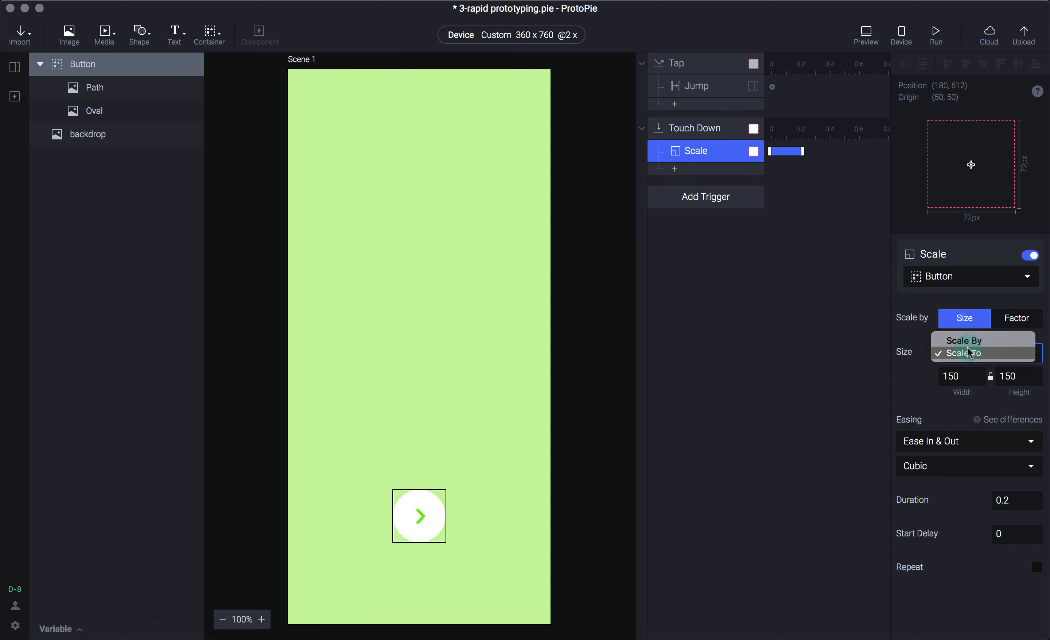
pyautogui.click(968, 355)
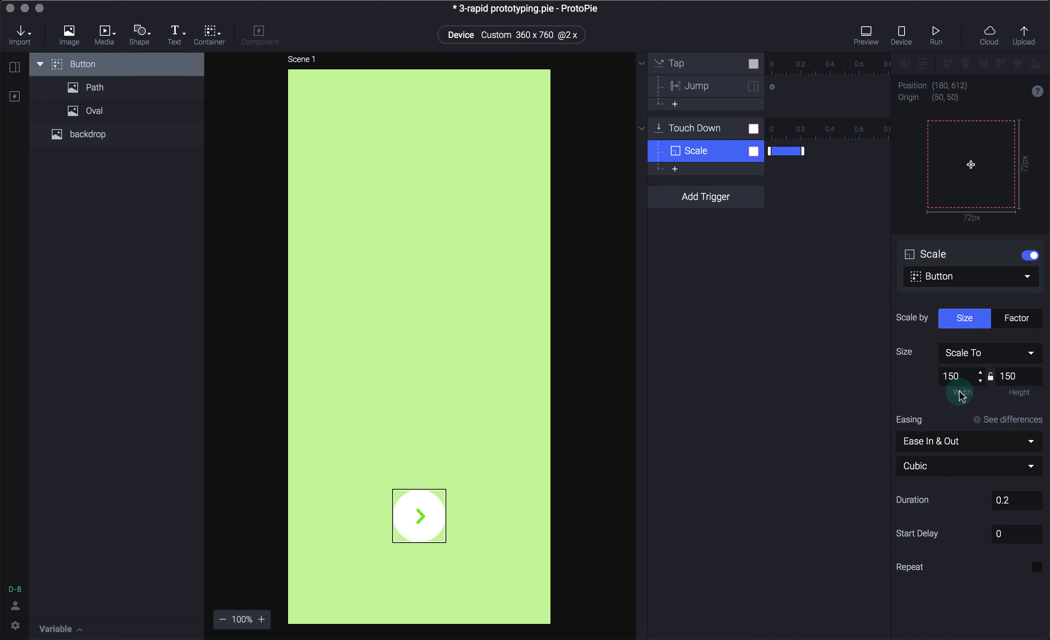
pyautogui.click(665, 446)
pyautogui.press('super+p')
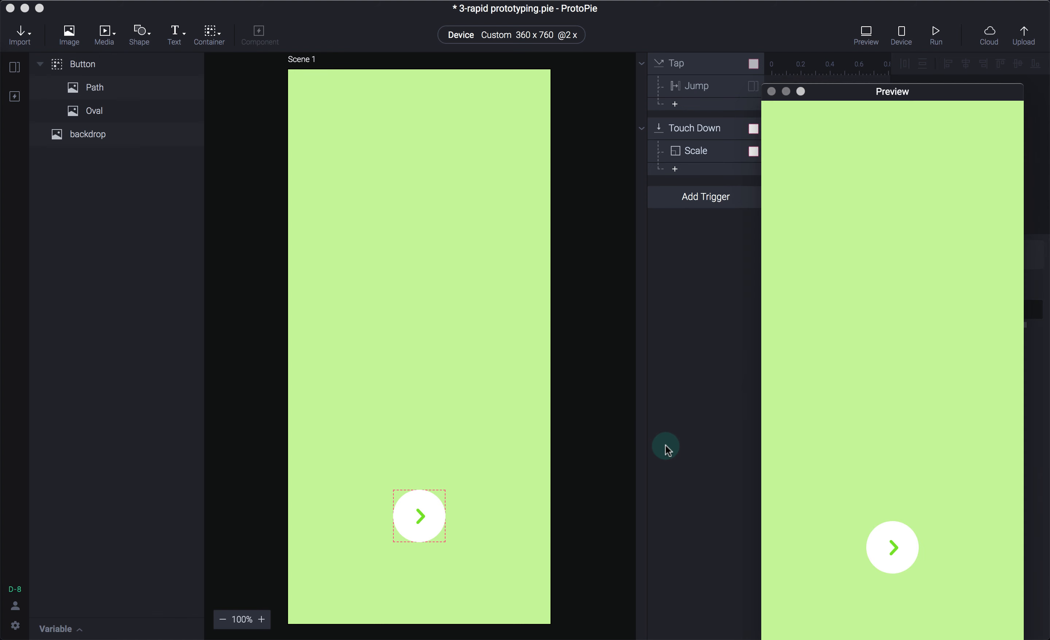
pyautogui.click(894, 546)
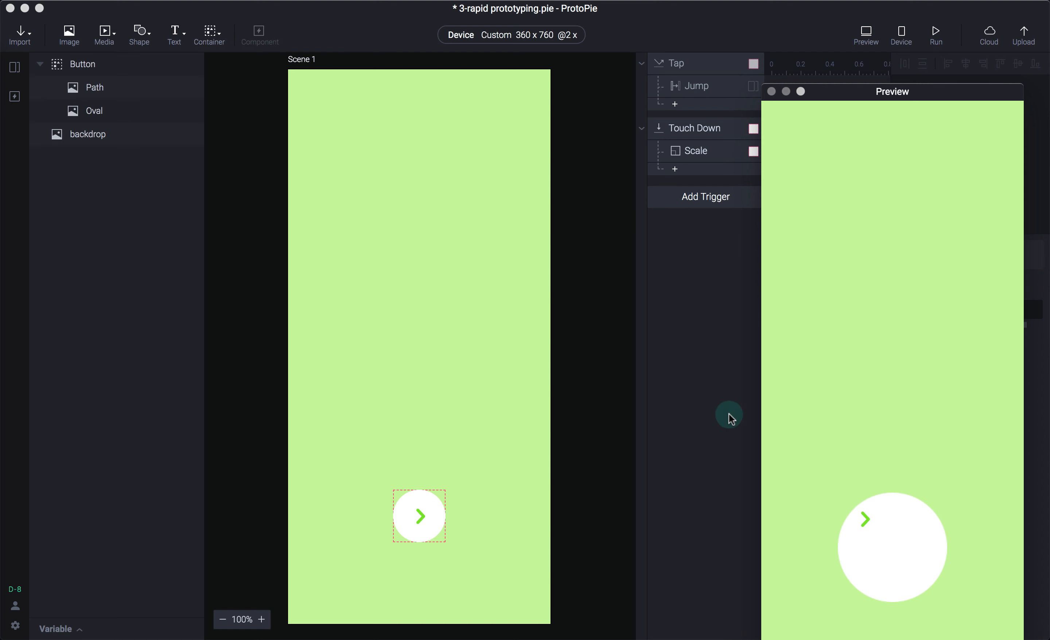
pyautogui.click(700, 365)
# - Clear the Path layer's edge pins along with its Fixed Width and Fixed Height constraints
pyautogui.click(117, 113)
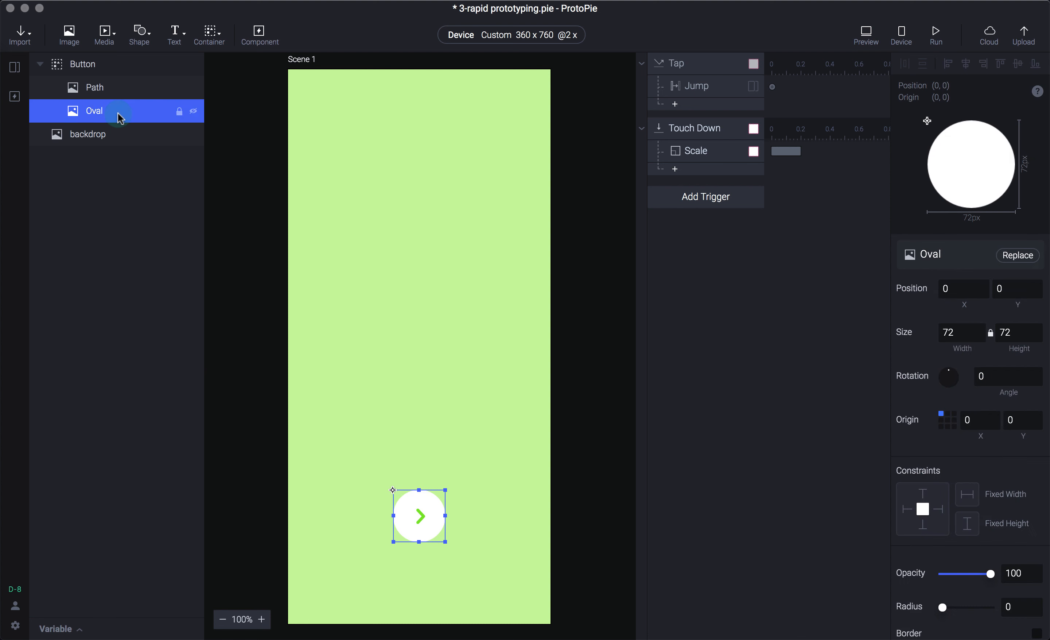
pyautogui.click(118, 89)
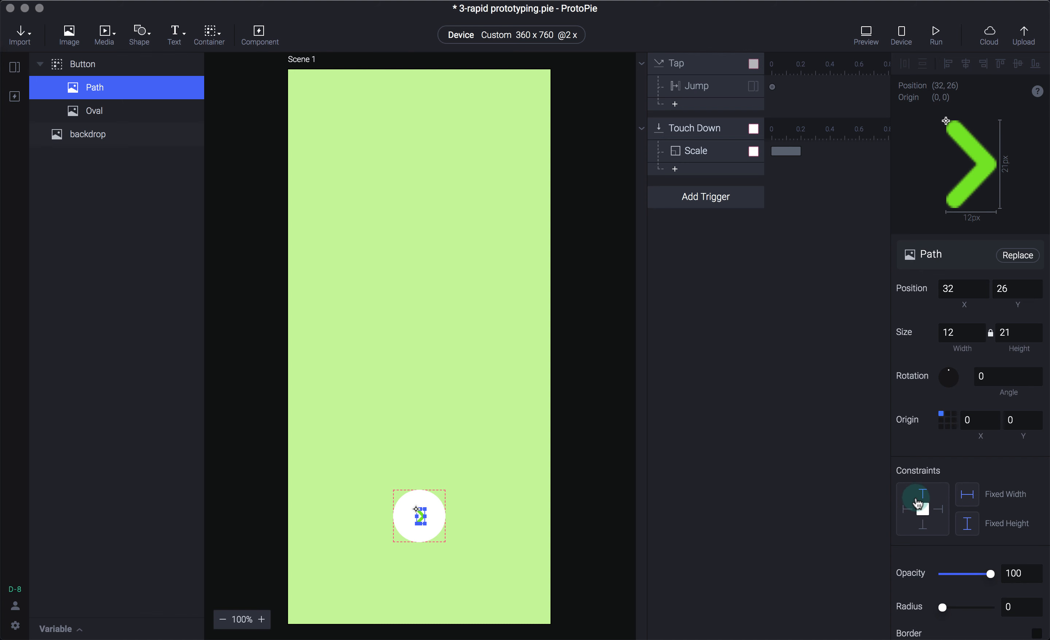
pyautogui.click(964, 494)
pyautogui.click(964, 519)
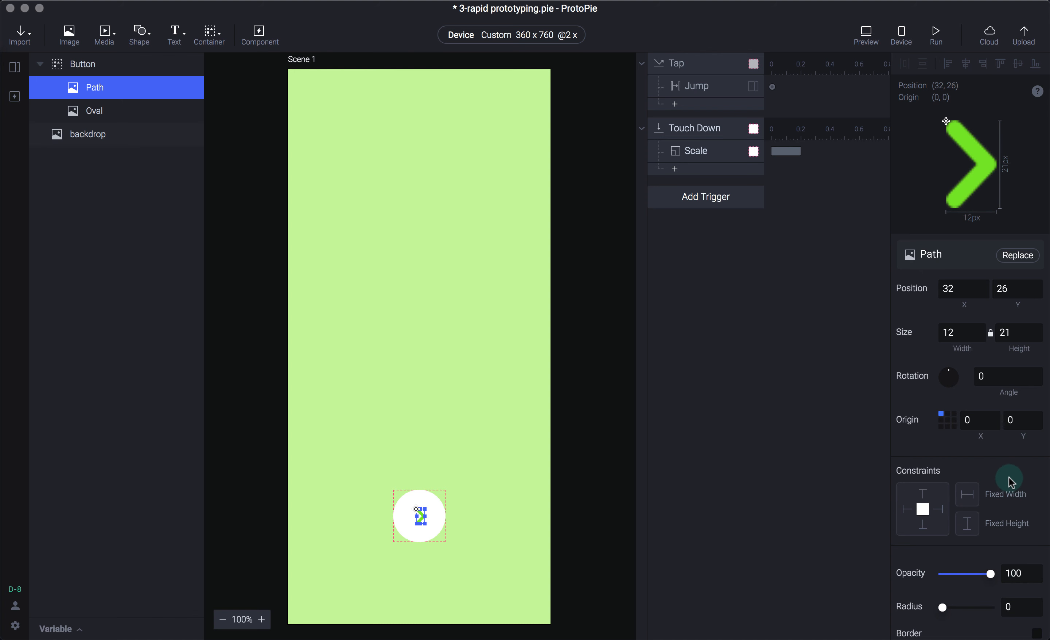
# - Test how the Oval and the Path arrow scale together on Touch Down in the preview, restart it, and close it
pyautogui.press('super+p')
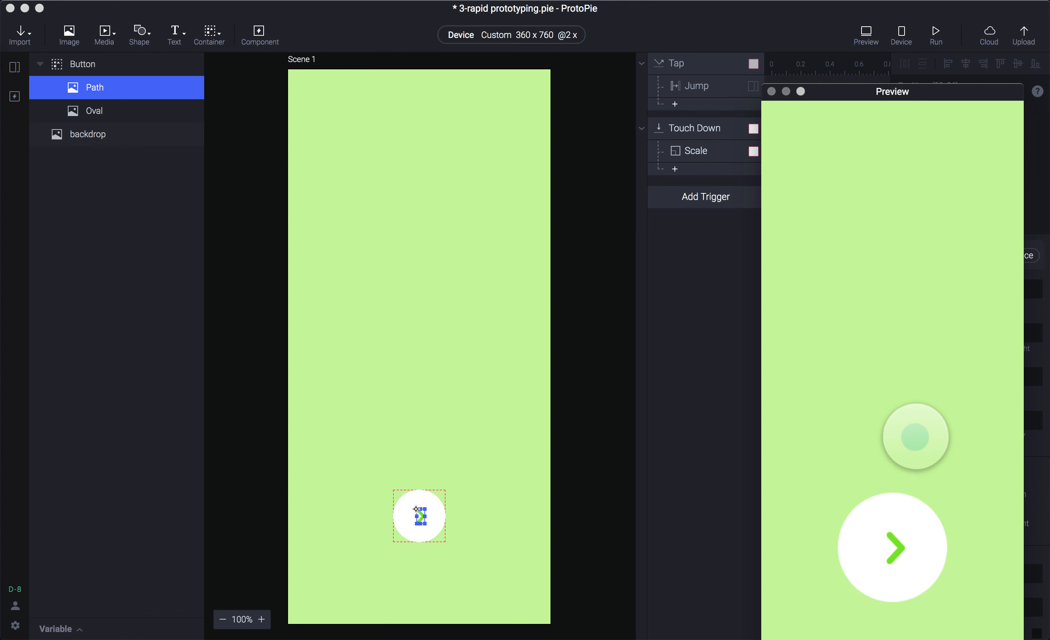
pyautogui.click(891, 534)
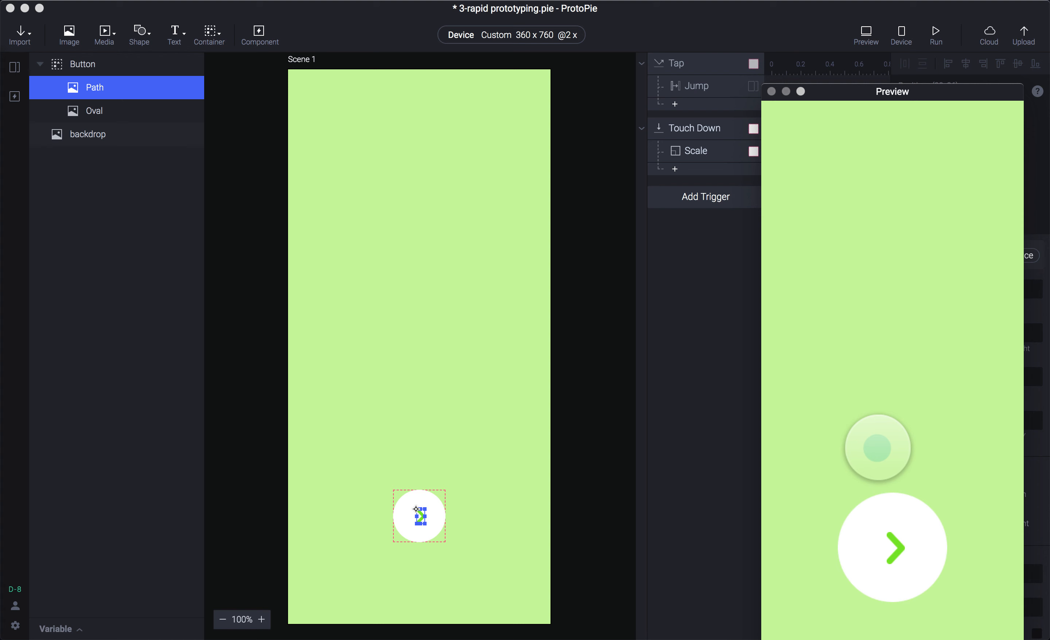
pyautogui.click(708, 448)
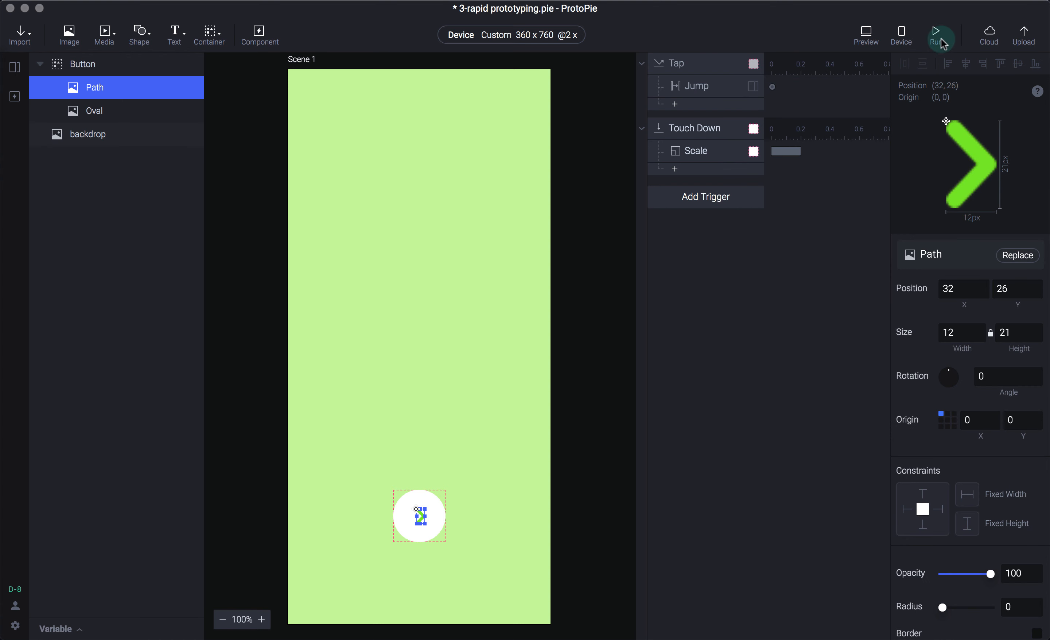
pyautogui.click(867, 35)
pyautogui.click(893, 560)
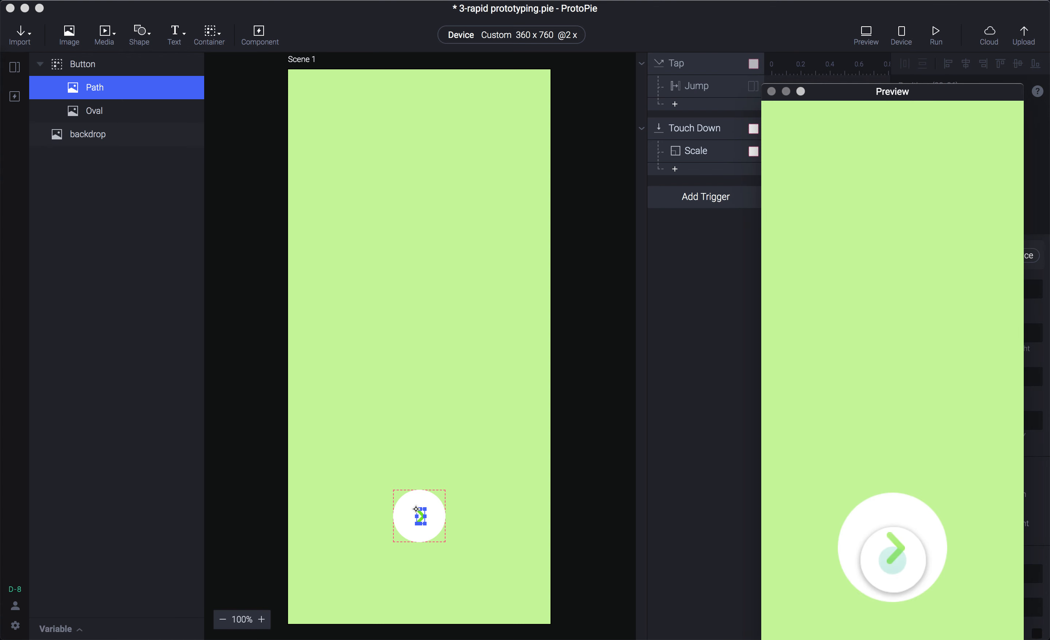
pyautogui.press('super+r')
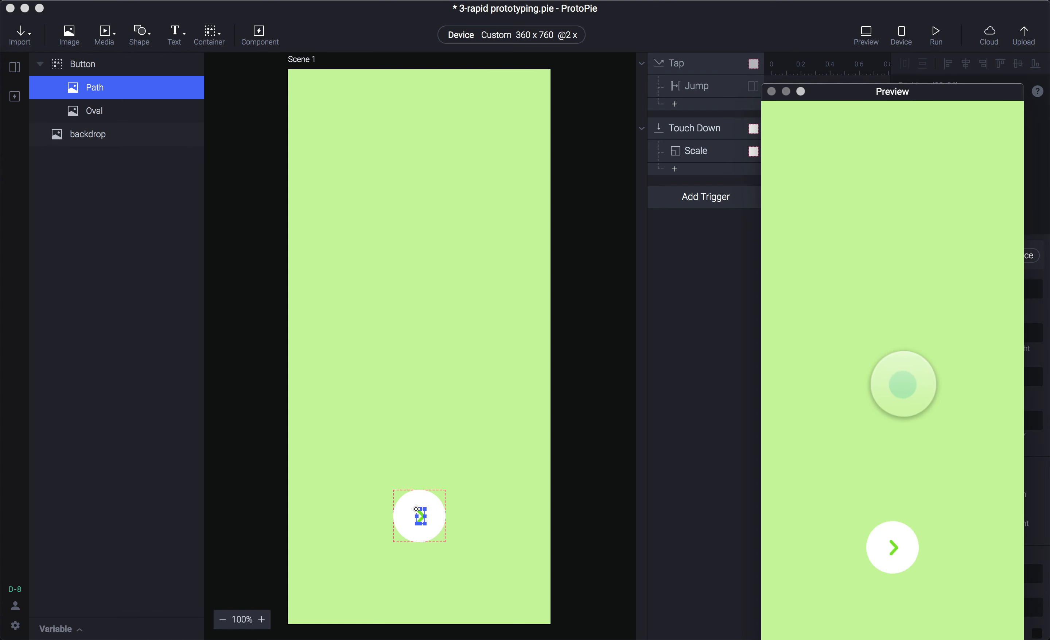
pyautogui.click(708, 382)
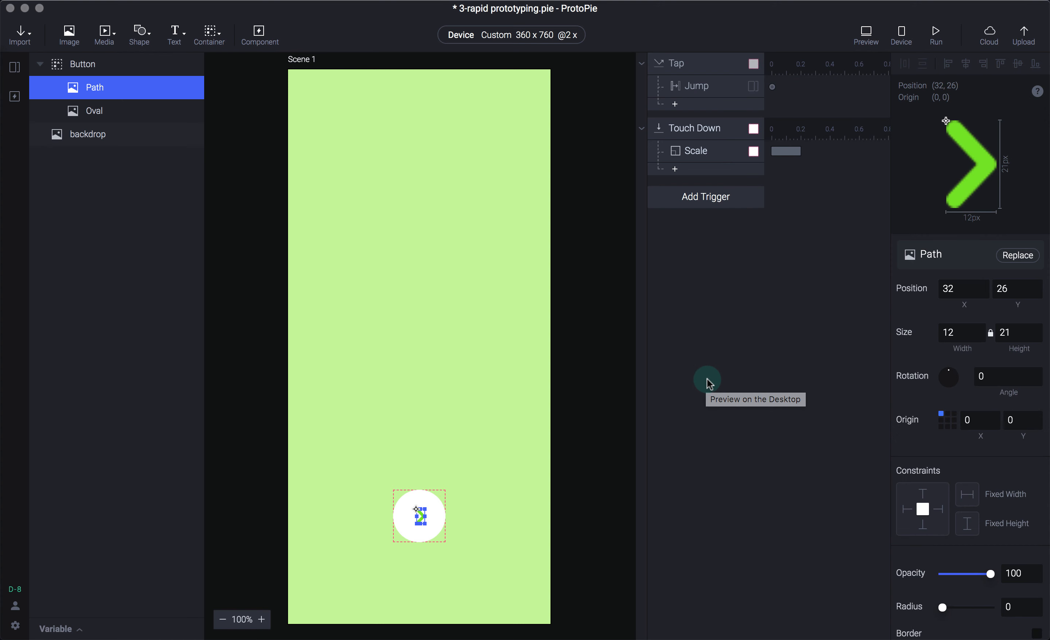
# - Switch the Button's Touch Down Scale response to scale by factor
pyautogui.click(129, 64)
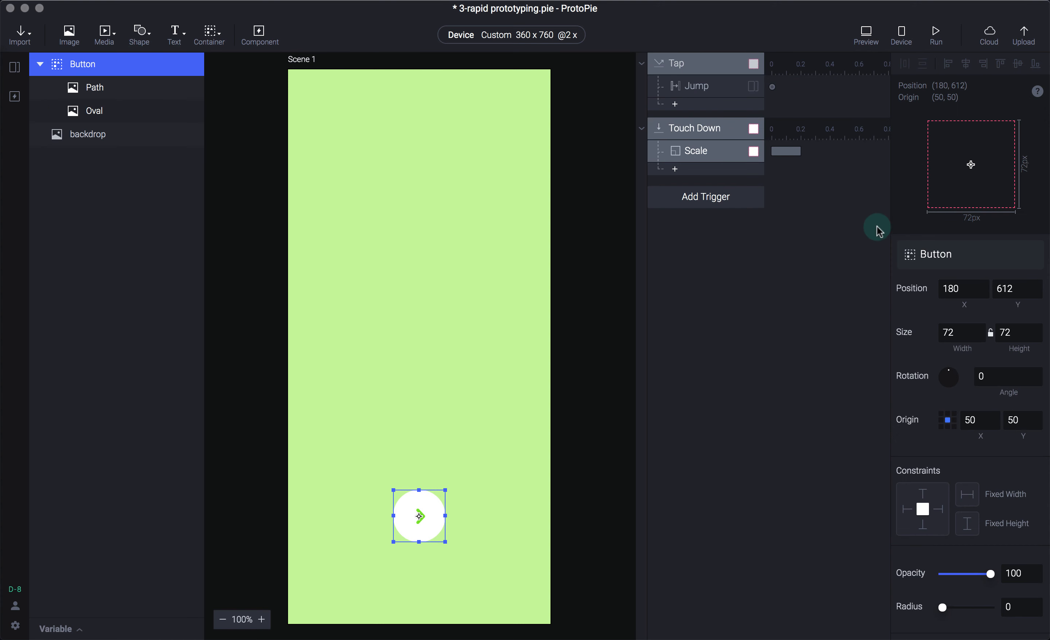
pyautogui.click(706, 151)
pyautogui.click(1020, 319)
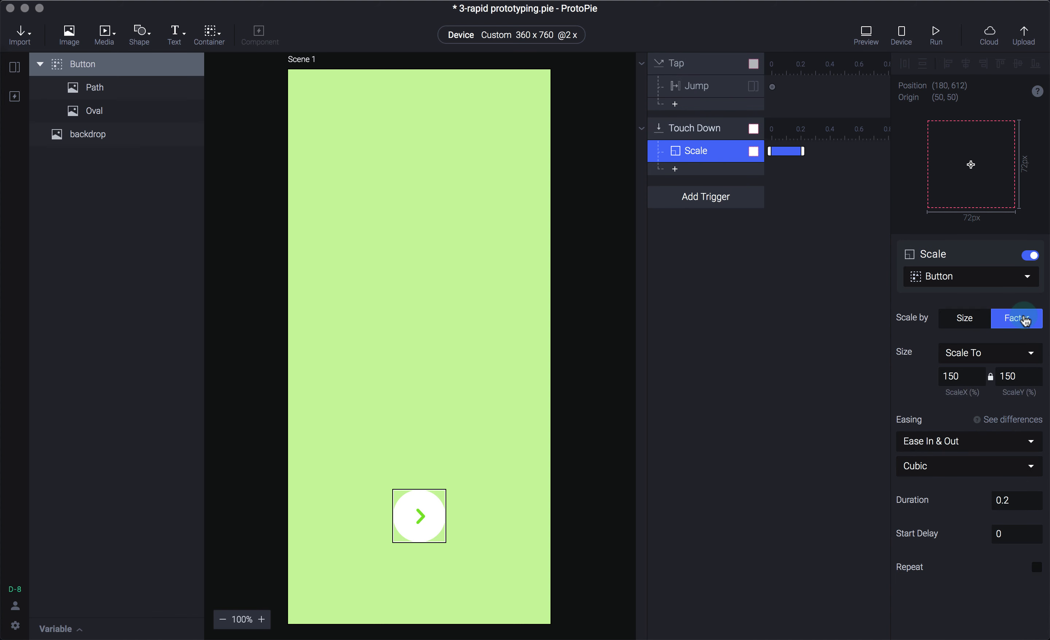
pyautogui.click(957, 376)
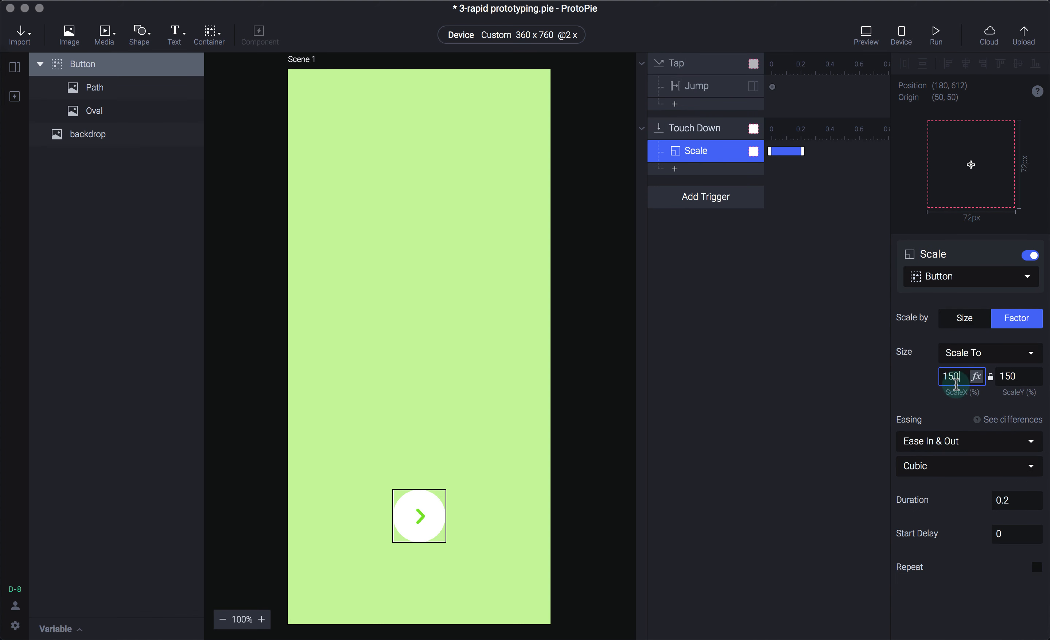
pyautogui.doubleClick(958, 393)
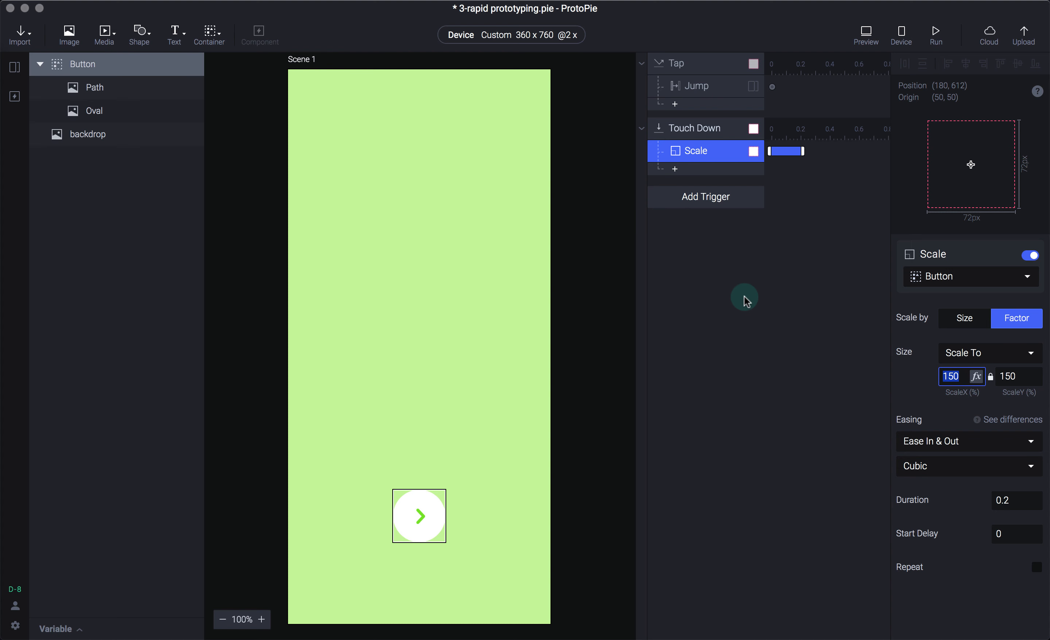
pyautogui.click(749, 272)
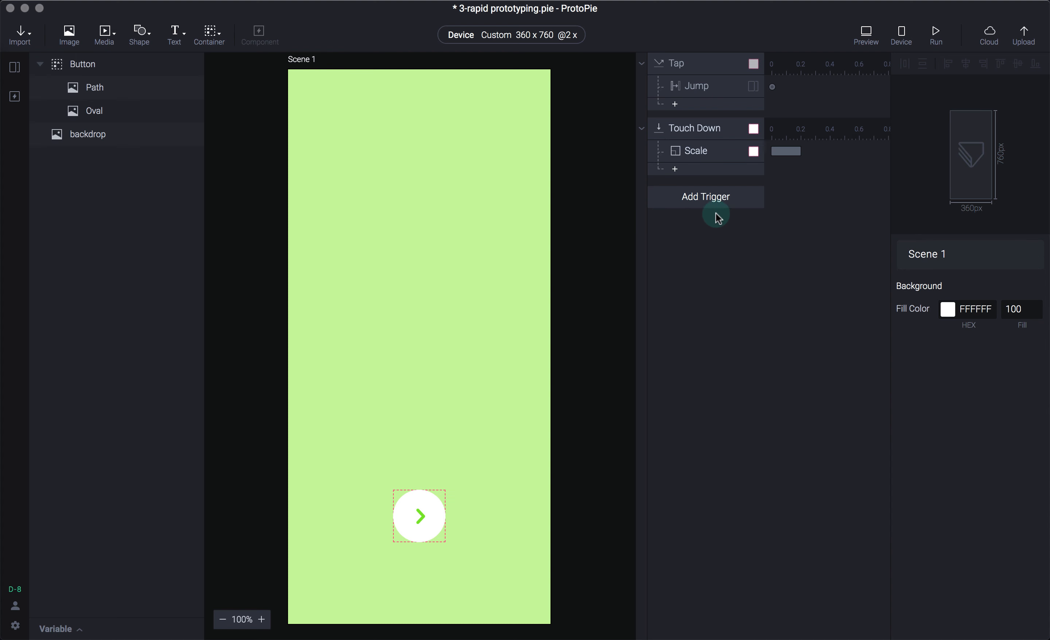
# - Add a second Touch Down trigger to Scene 1, and set the first trigger's Scale response to 120% in both directions
pyautogui.click(713, 201)
pyautogui.click(705, 280)
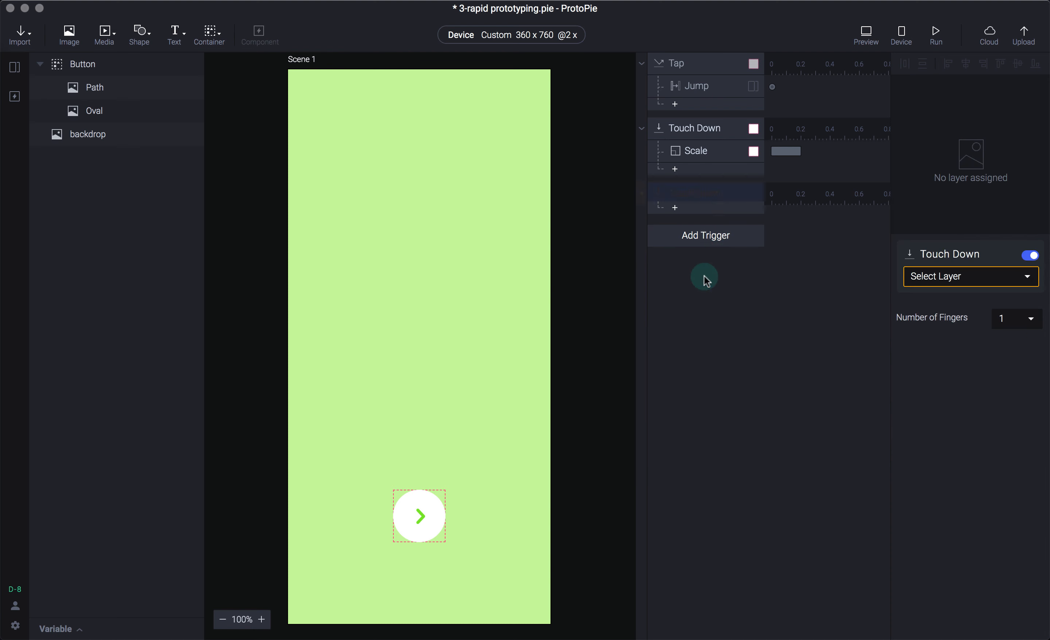
pyautogui.click(690, 154)
pyautogui.click(950, 374)
pyautogui.moveTo(1004, 375); pyautogui.dragTo(912, 376)
pyautogui.write('120')
pyautogui.press('Tab')
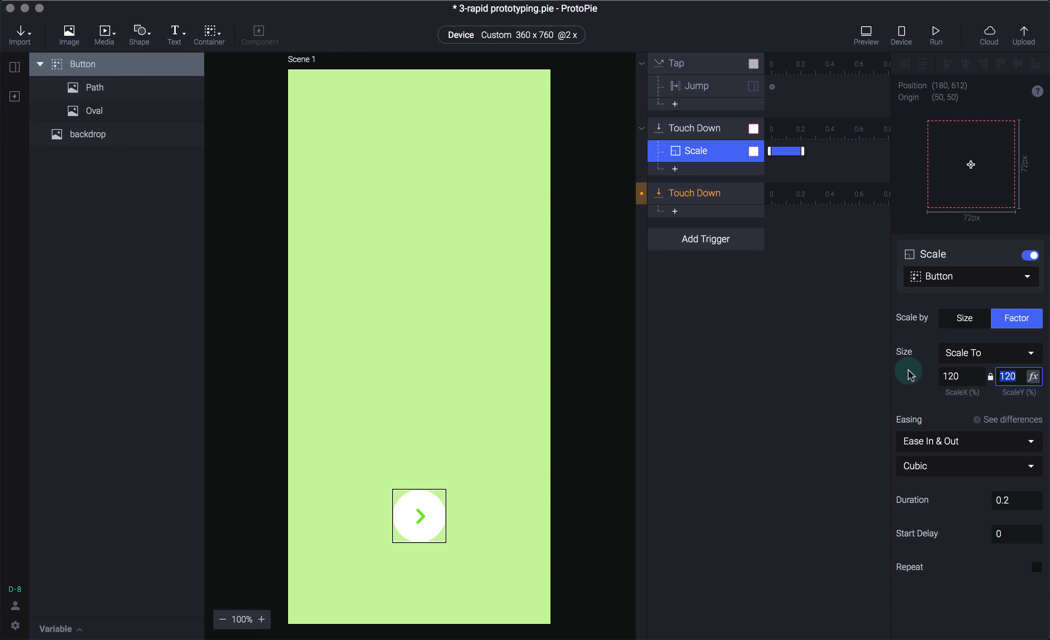
# - Assign the Button layer to the second Touch Down trigger
pyautogui.click(696, 192)
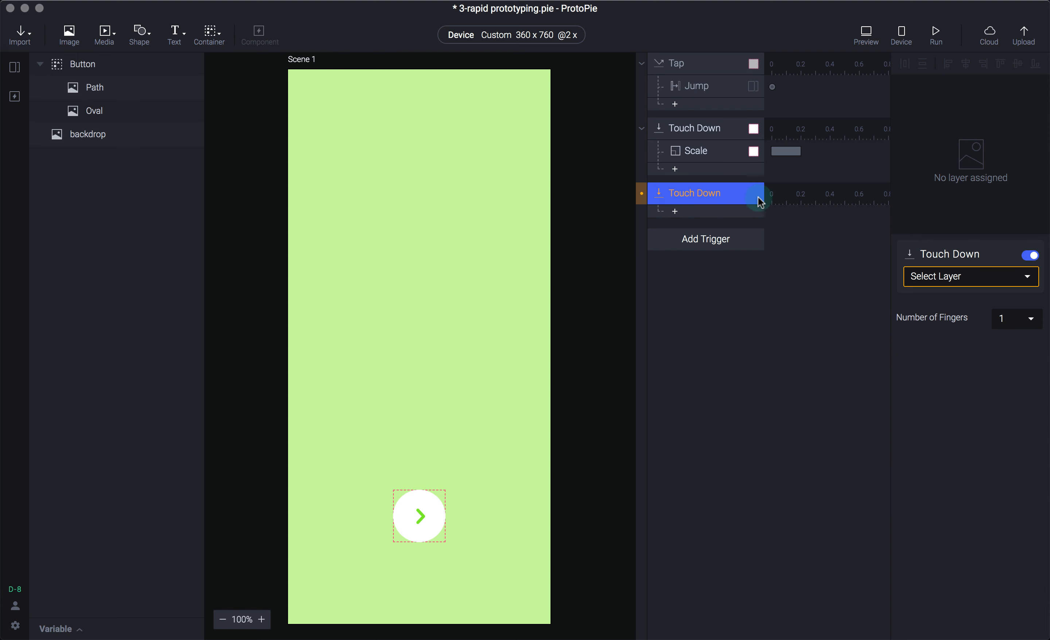
pyautogui.click(943, 276)
pyautogui.click(954, 334)
pyautogui.click(974, 275)
# - Add a Scale response to the second Touch Down trigger that scales the Button by factor to 100%
pyautogui.click(723, 212)
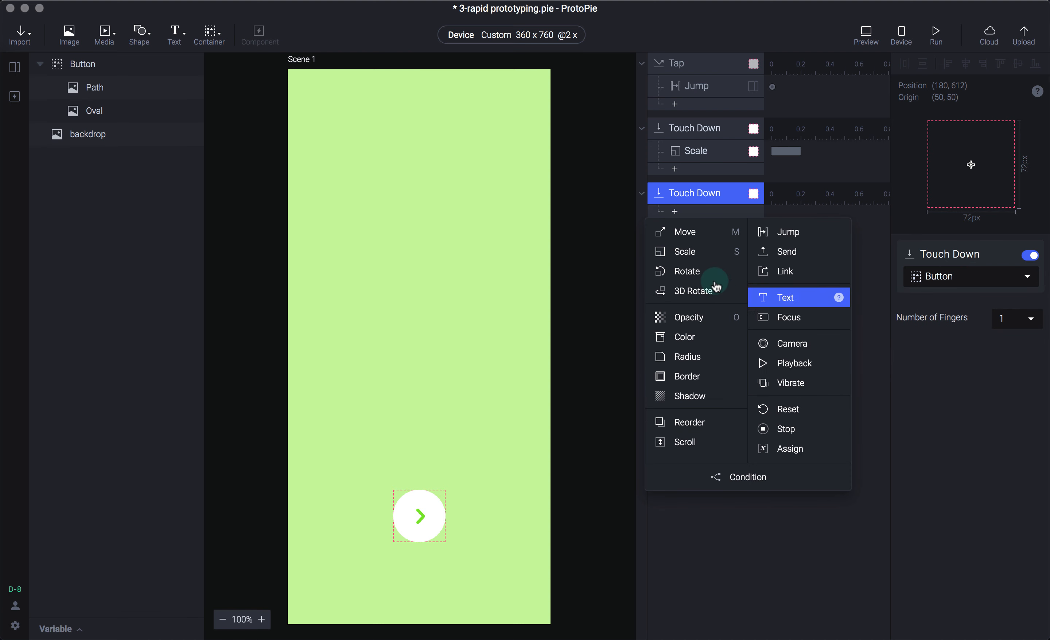
pyautogui.click(686, 252)
pyautogui.click(987, 351)
pyautogui.click(1012, 318)
pyautogui.click(1016, 318)
pyautogui.click(954, 377)
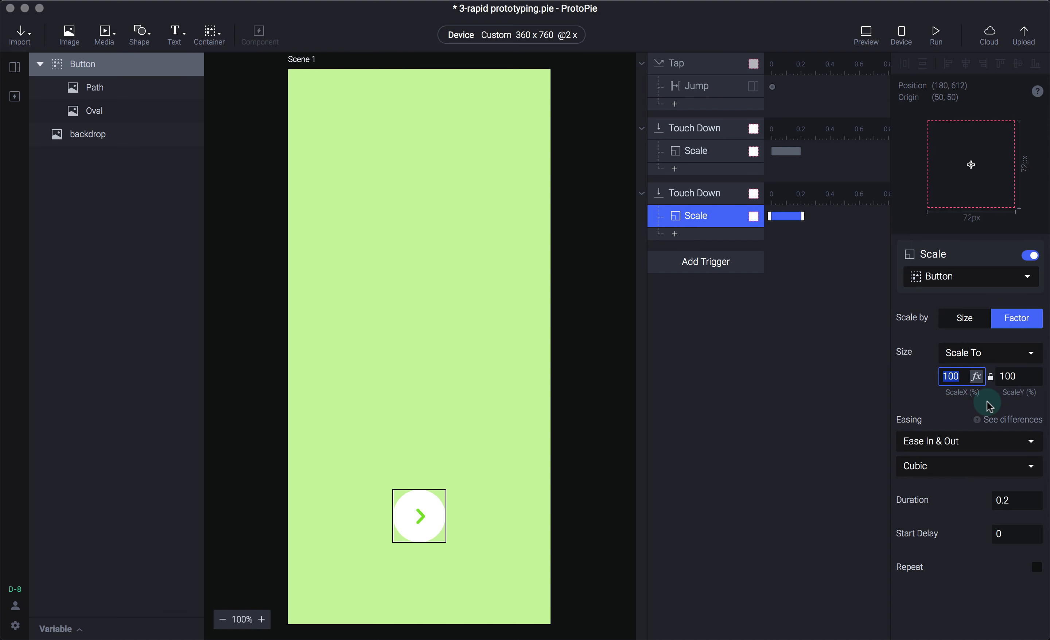
# - Review the first Touch Down trigger's Scale response, and test the Button's touch behavior with both triggers in the preview
pyautogui.click(833, 363)
pyautogui.click(712, 156)
pyautogui.click(1025, 331)
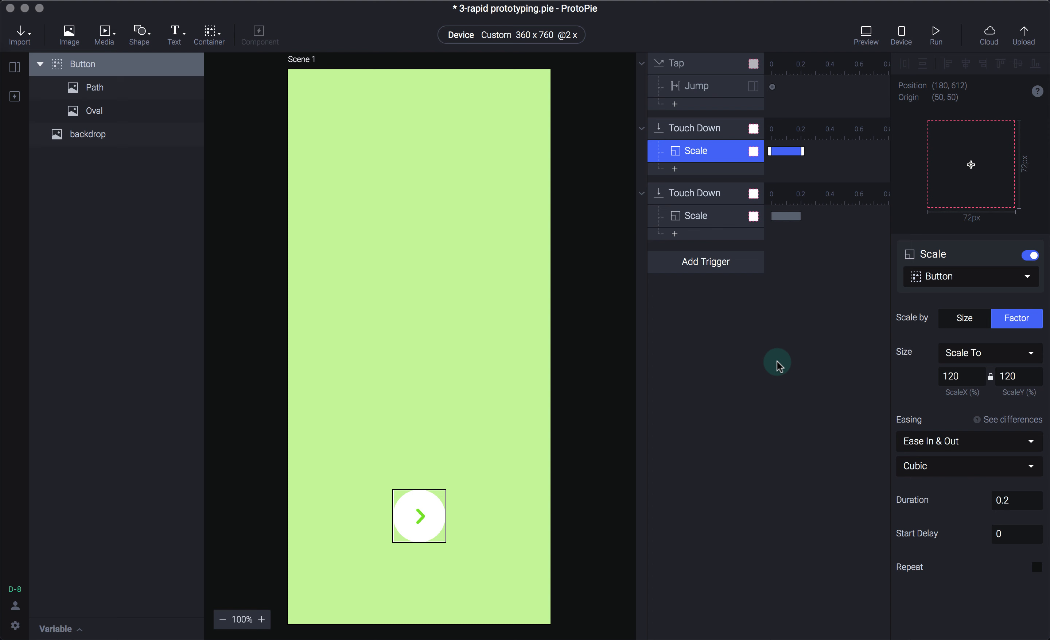
pyautogui.press('super+p')
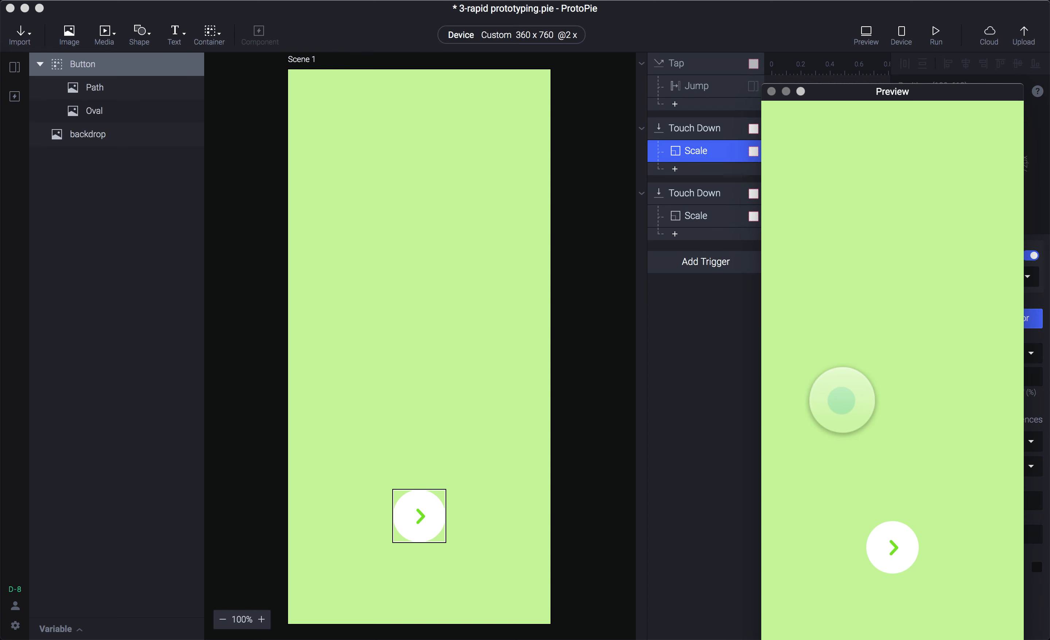
pyautogui.click(897, 553)
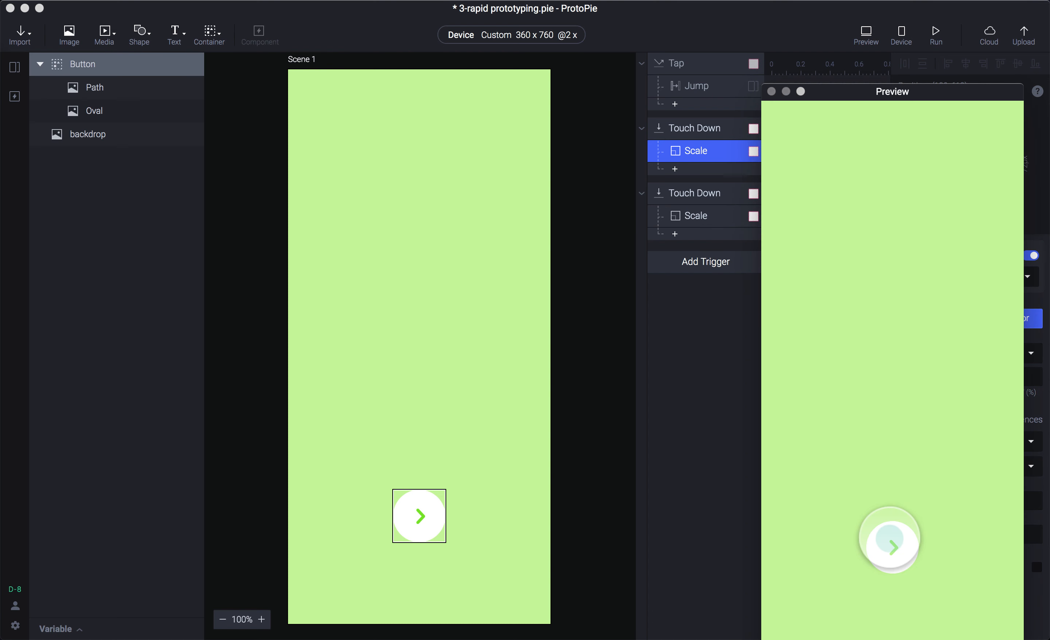
pyautogui.press('super+w')
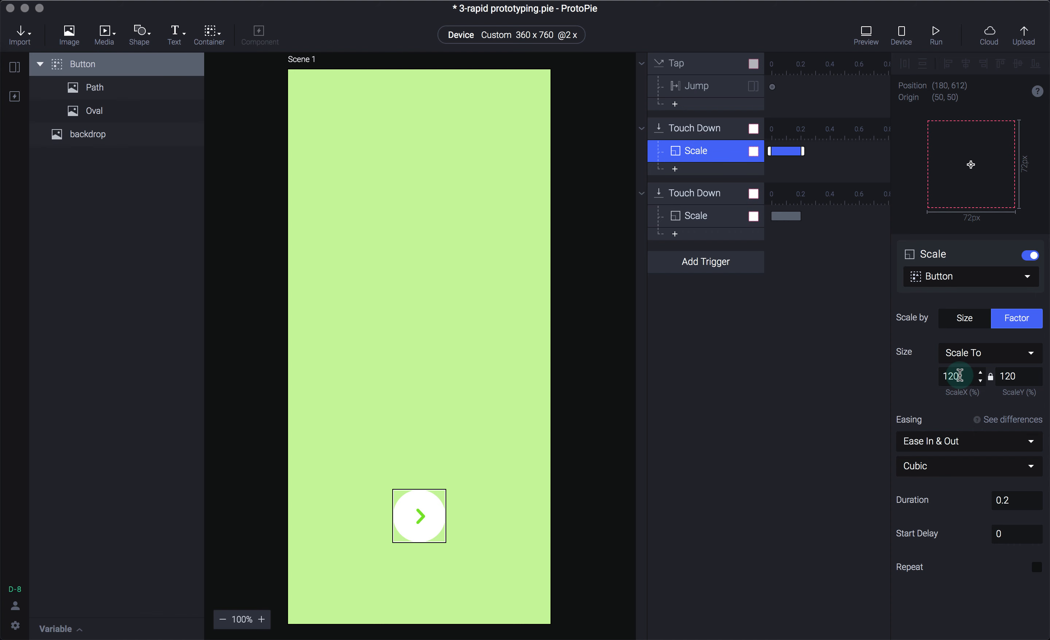
# - Review the 100% Scale response and both Touch Down triggers, and add a Touch Up trigger for the Button to Scene 1
pyautogui.click(698, 217)
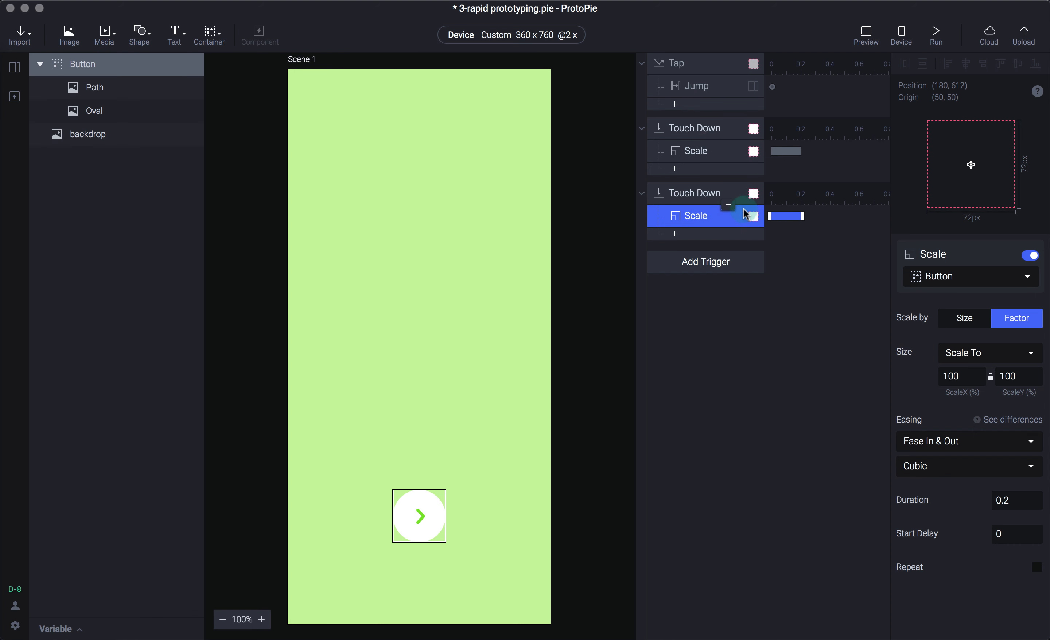
pyautogui.click(718, 127)
pyautogui.click(700, 208)
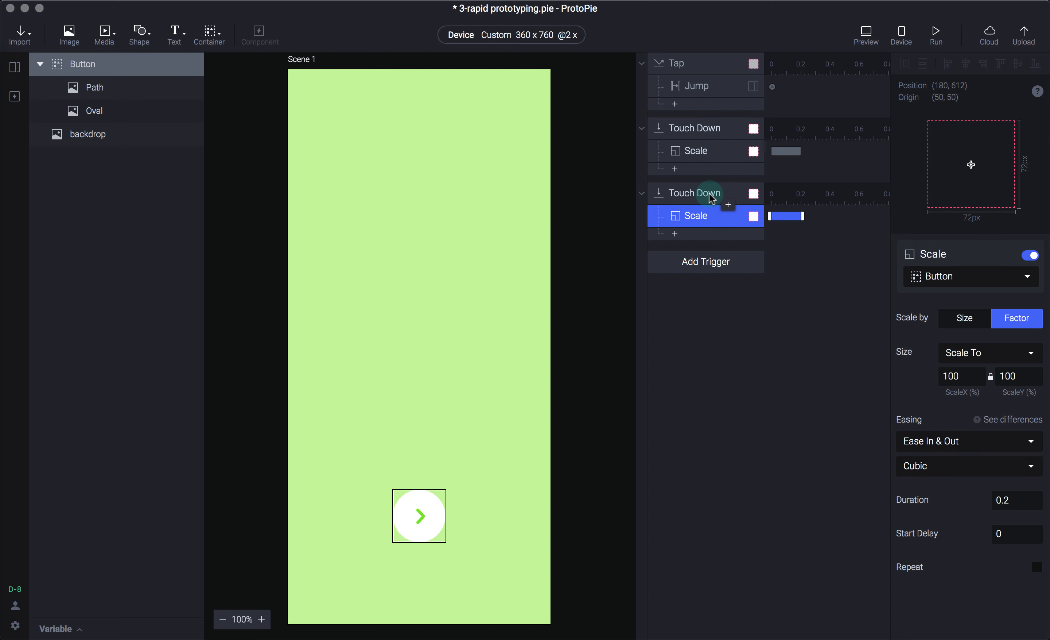
pyautogui.click(714, 196)
pyautogui.click(696, 258)
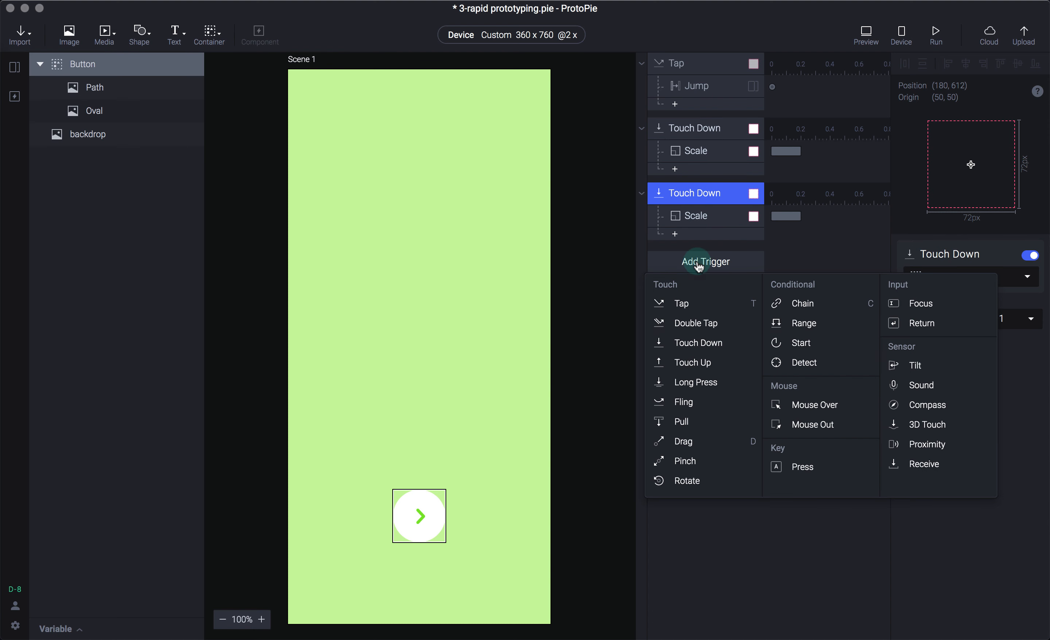
pyautogui.click(698, 366)
# - Move the 100% Scale response from the second Touch Down trigger into the Touch Up trigger, and delete the emptied Touch Down trigger
pyautogui.moveTo(691, 222); pyautogui.dragTo(696, 270)
pyautogui.click(707, 192)
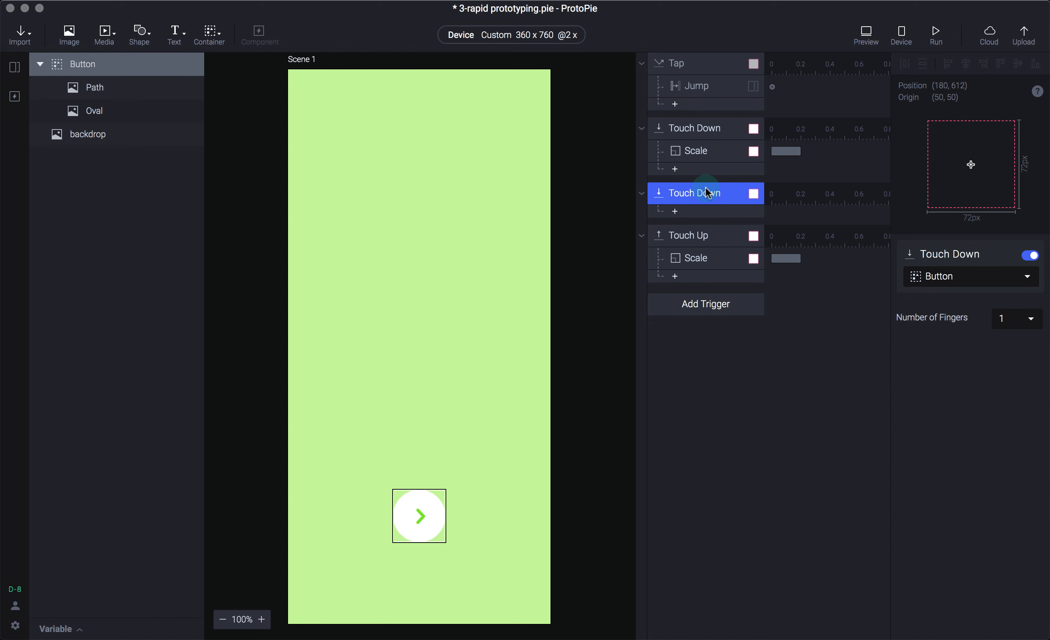
pyautogui.press('BackSpace')
# - Test the Button's Touch Down and Touch Up scaling in the preview, repeating the touch several times
pyautogui.press('super+p')
pyautogui.click(891, 552)
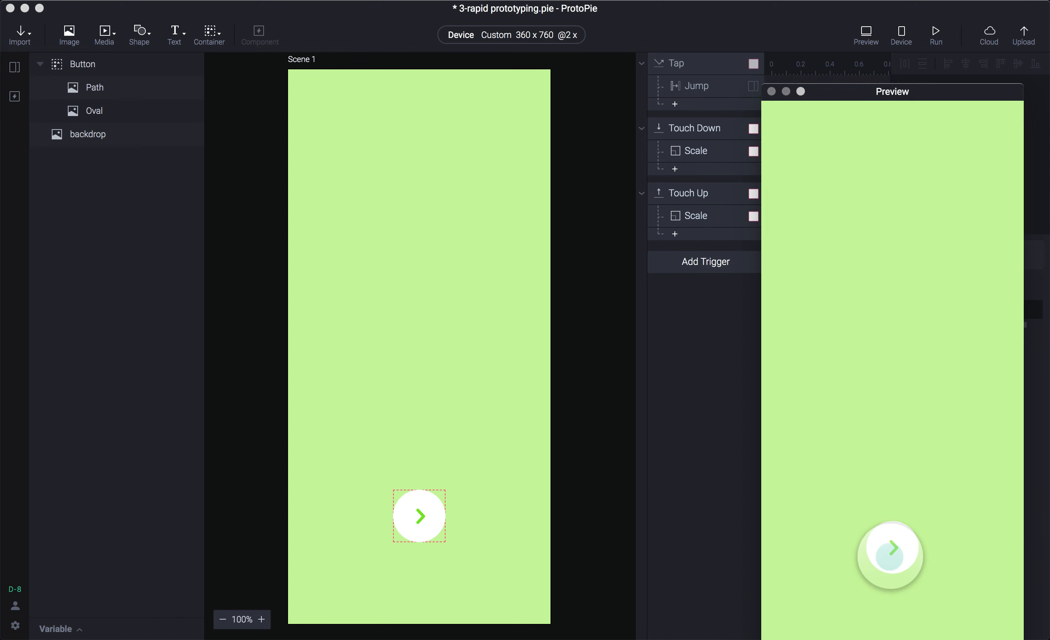
pyautogui.click(893, 552)
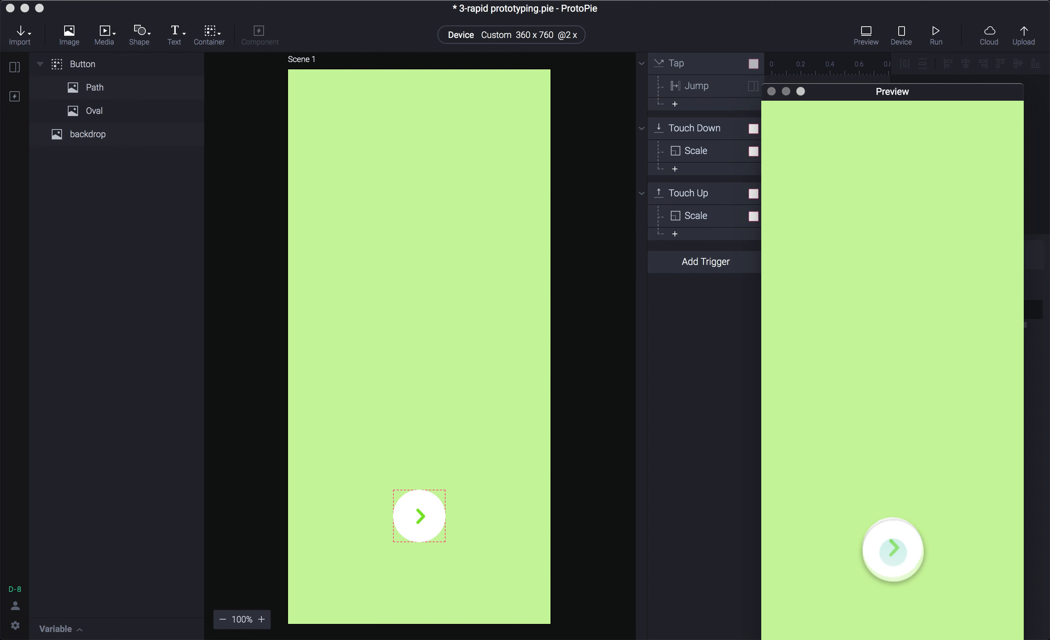
pyautogui.click(898, 549)
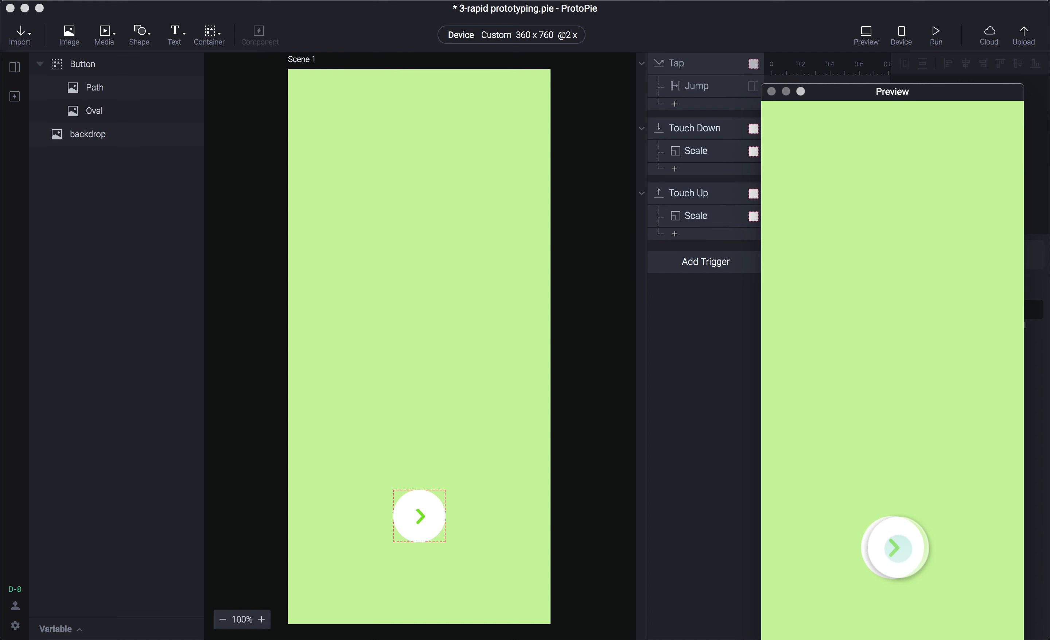
pyautogui.press('super+w')
# - Set the horizontal scale factor of the Touch Down trigger's Scale response to 200%
pyautogui.click(707, 152)
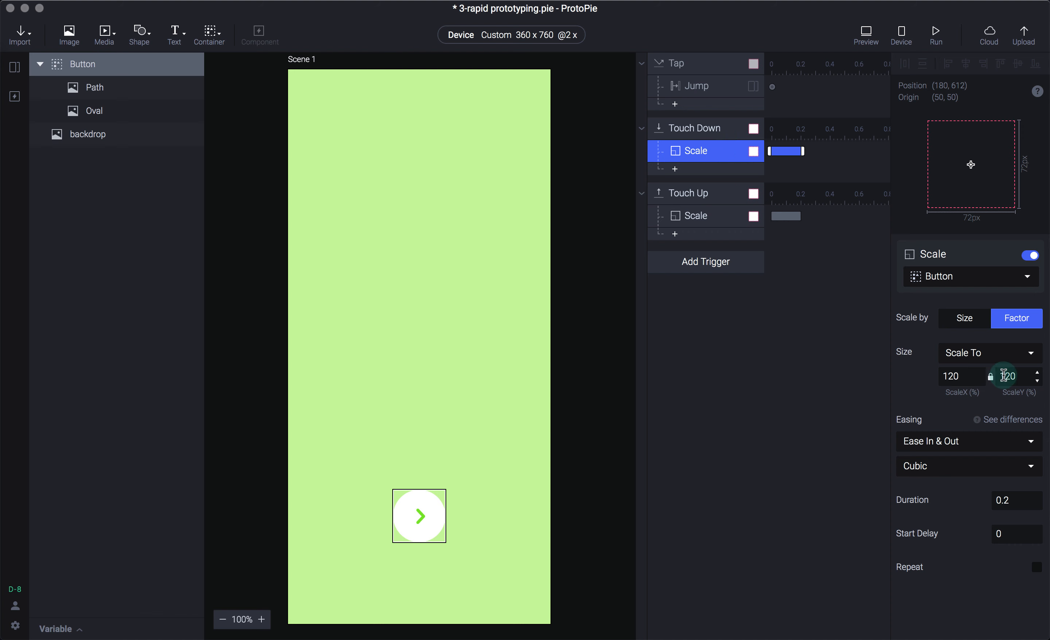
pyautogui.write('200')
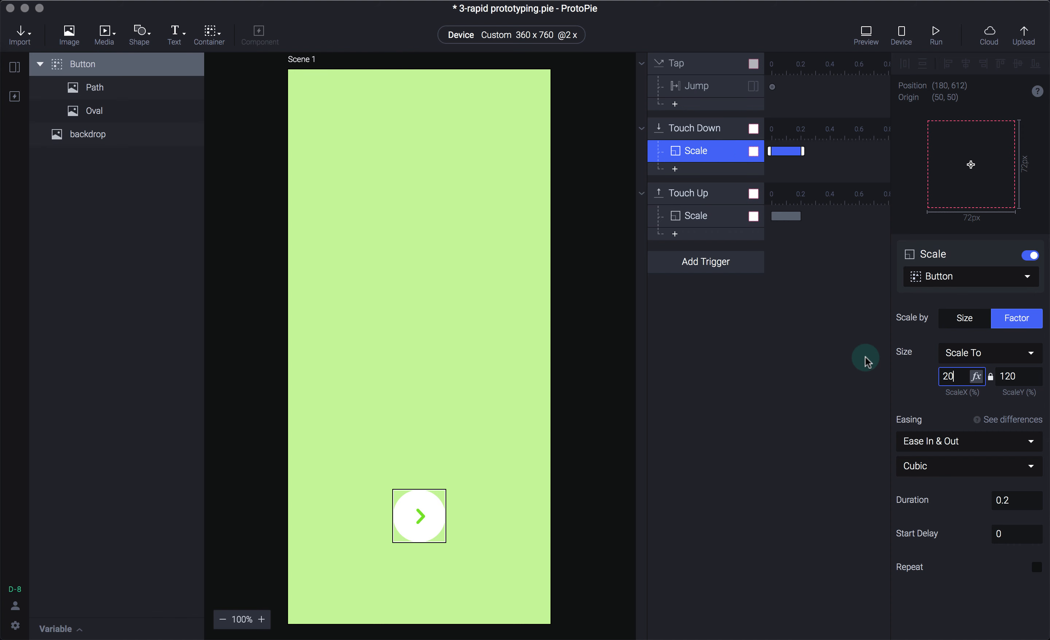
pyautogui.press('Tab')
# - Preview the Button's touch response with the changed scale factor, and return to the scene
pyautogui.press('super+p')
pyautogui.click(886, 547)
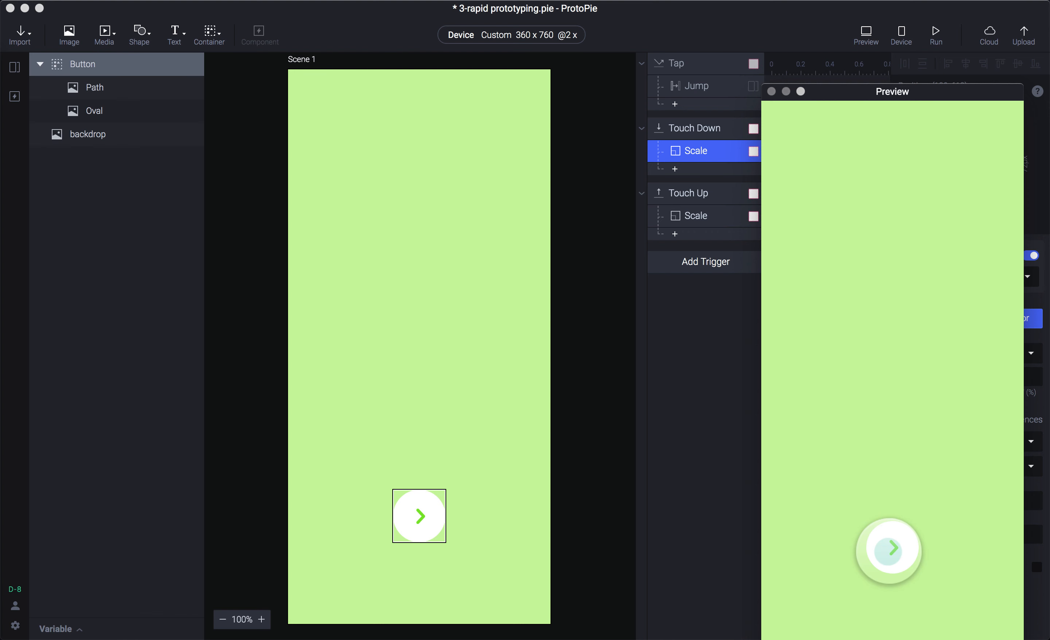
pyautogui.click(888, 550)
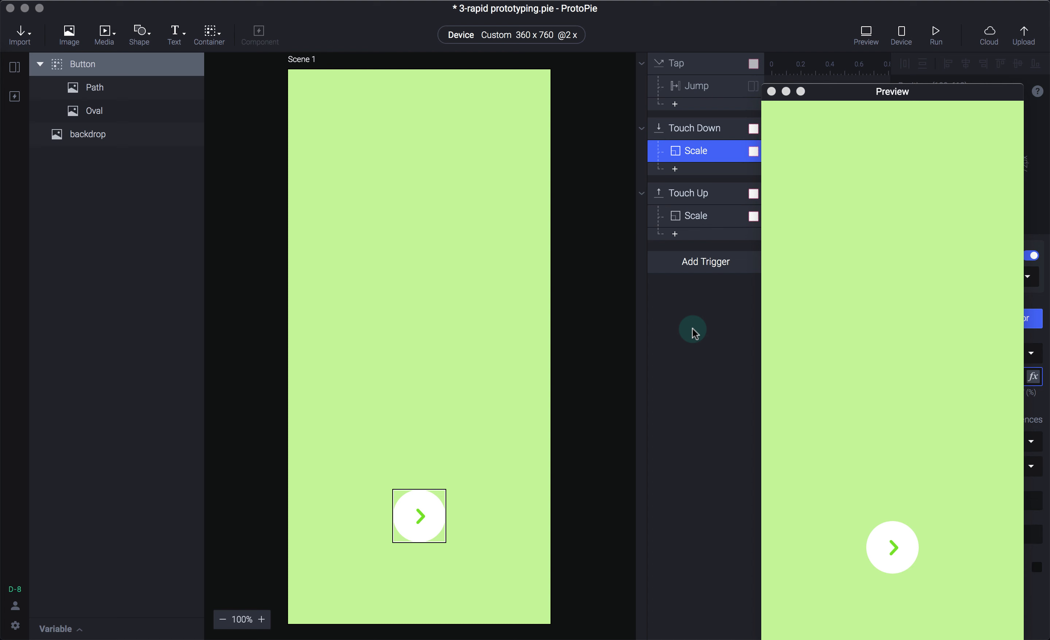
pyautogui.click(697, 319)
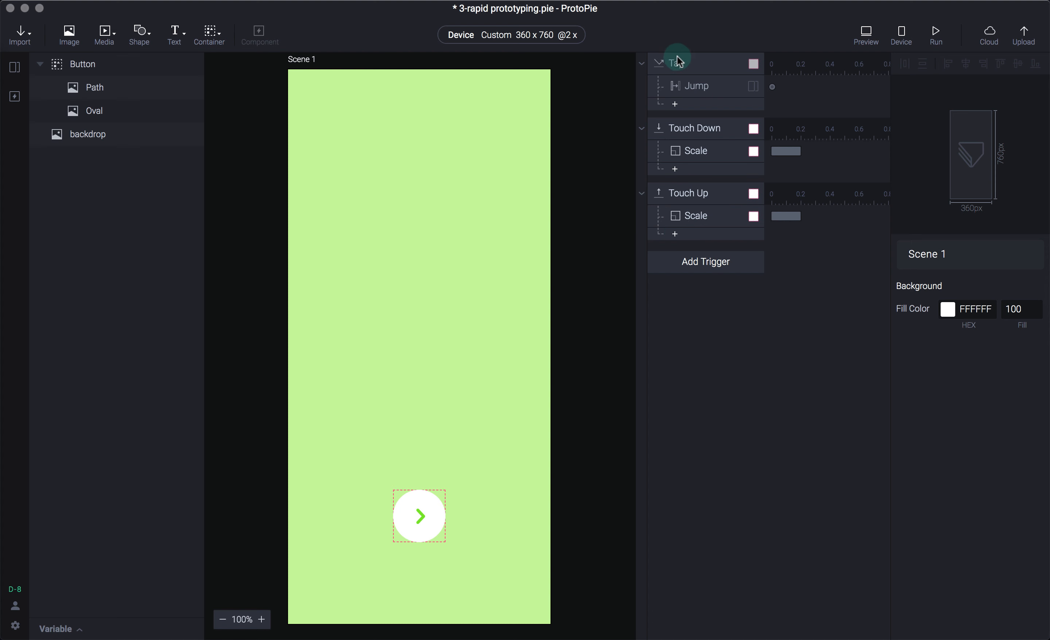
# - Move the Jump response to Scene 2 from the Tap trigger to below the Touch Up trigger's Scale response, and delete the Tap trigger
pyautogui.click(708, 65)
pyautogui.moveTo(694, 92); pyautogui.dragTo(696, 231)
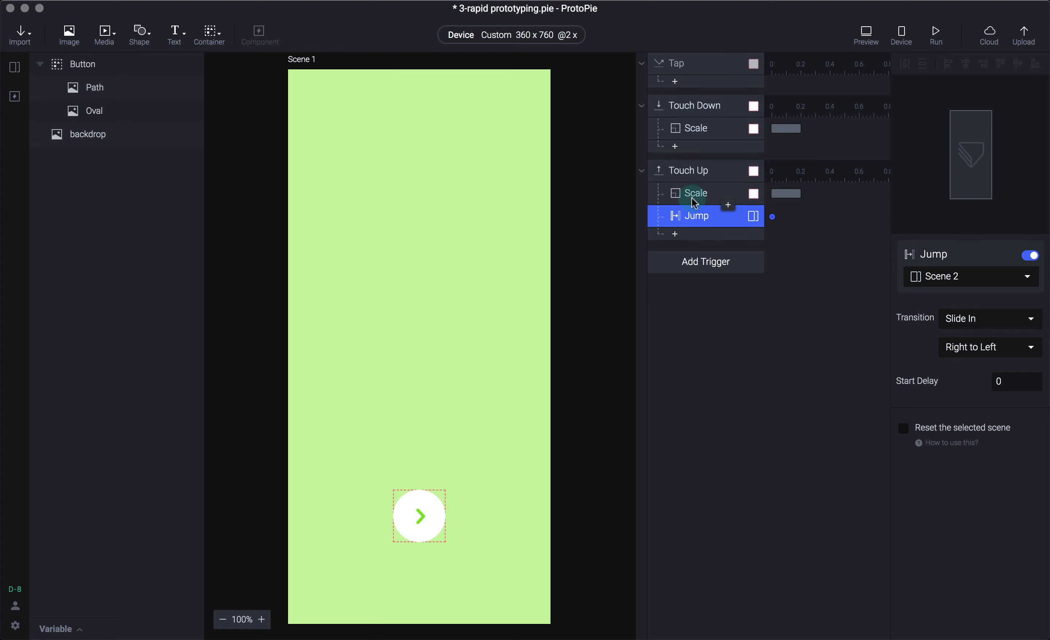
pyautogui.click(709, 63)
pyautogui.press('Delete')
pyautogui.click(785, 139)
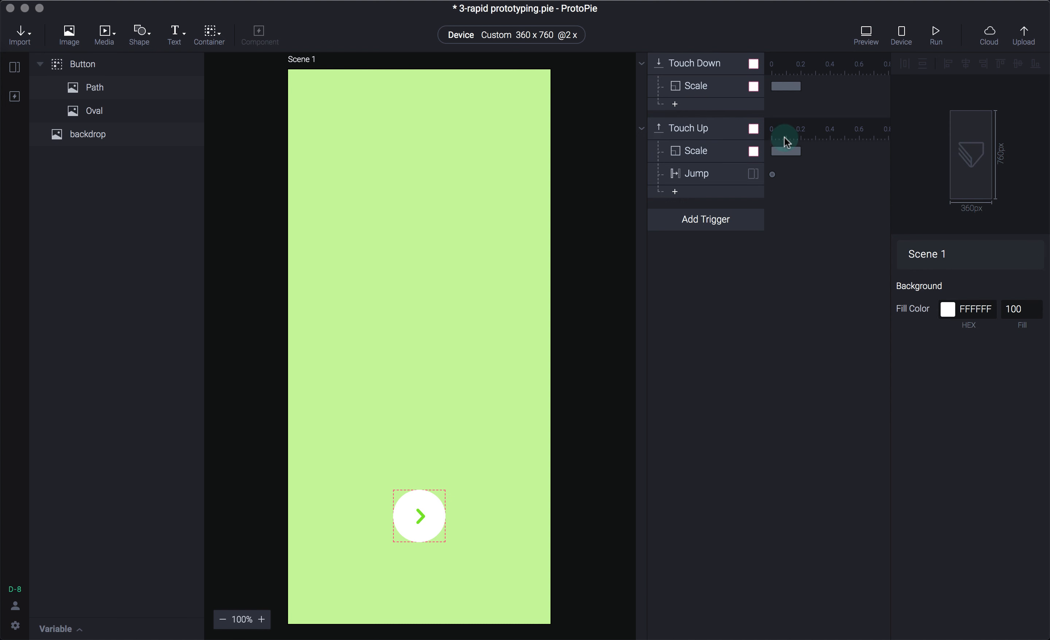
# - Test the Touch Up jump to Scene 2 in the preview, restarting the preview between attempts
pyautogui.press('super+p')
pyautogui.click(897, 555)
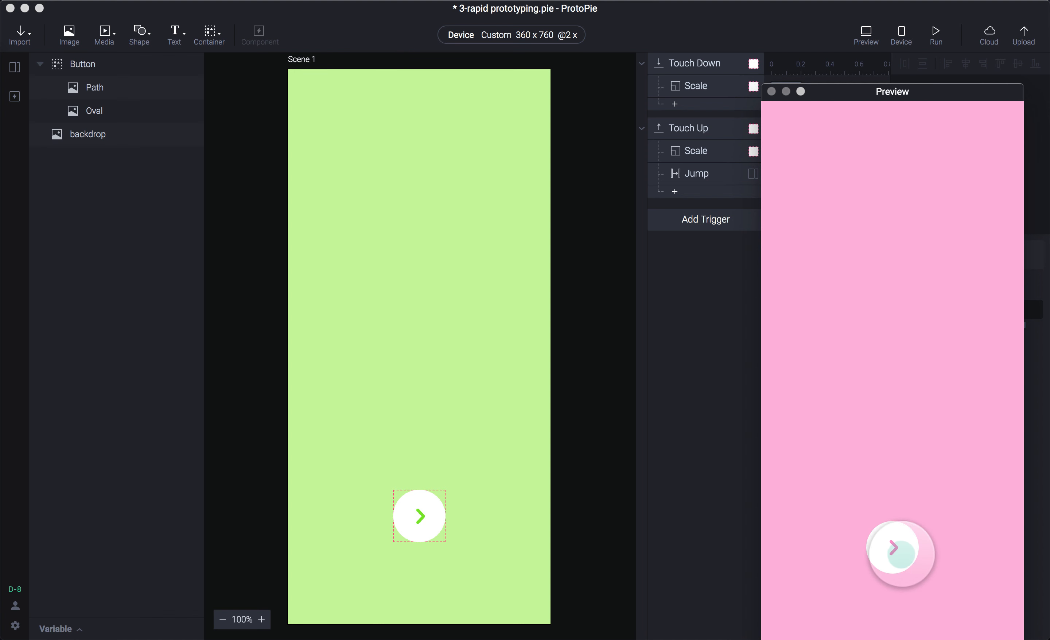
pyautogui.press('super+r')
pyautogui.click(900, 552)
pyautogui.press('super+r')
pyautogui.press('super+w')
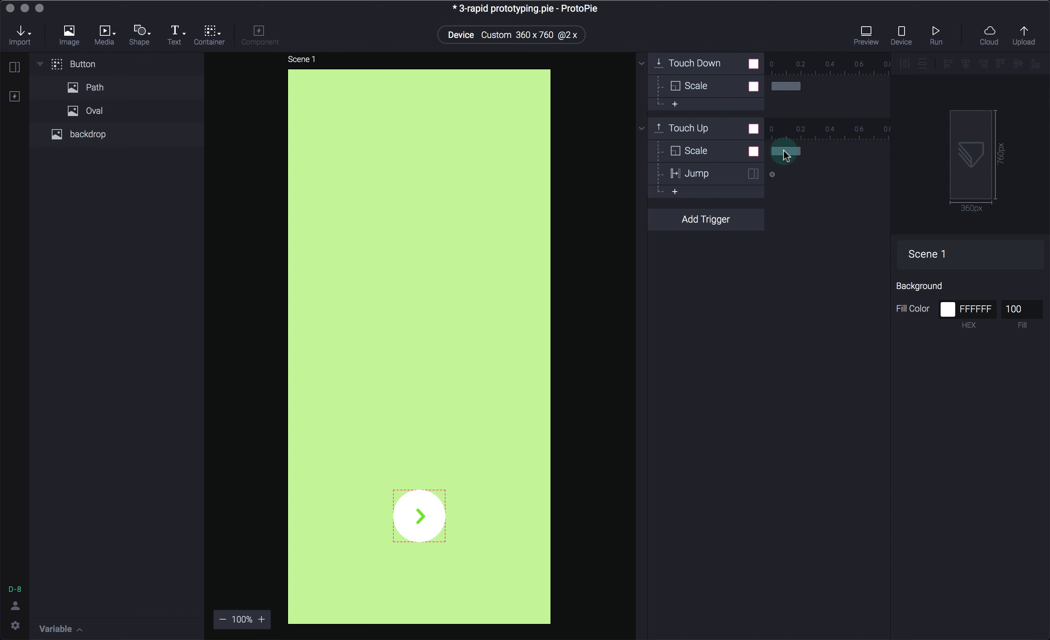
# - Delay the Touch Up trigger's Jump response by setting its start delay to 0.2
pyautogui.click(775, 177)
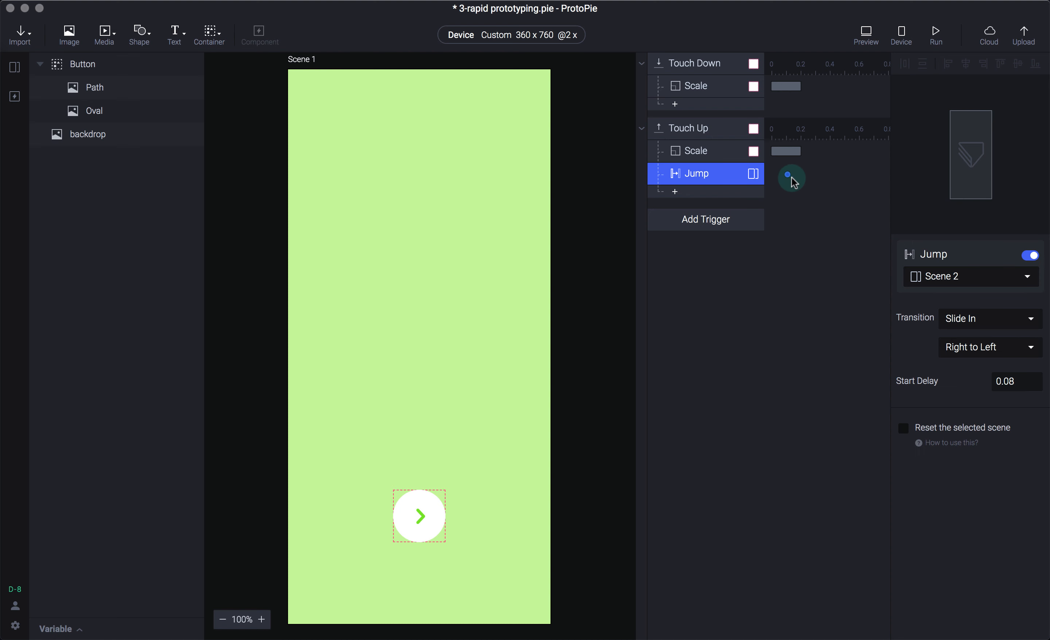
pyautogui.click(1023, 381)
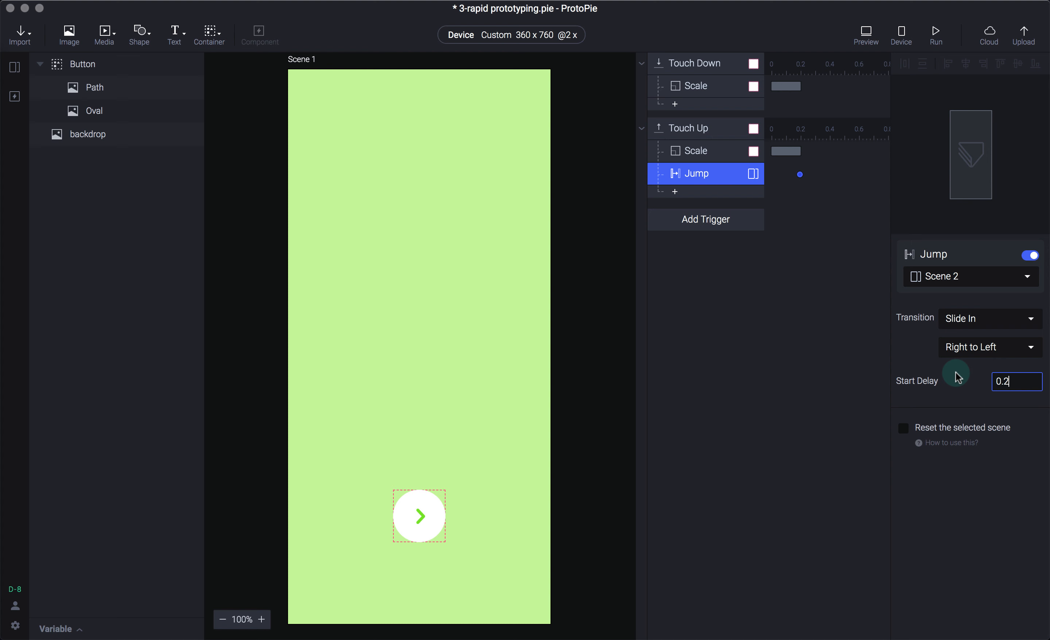
pyautogui.click(798, 326)
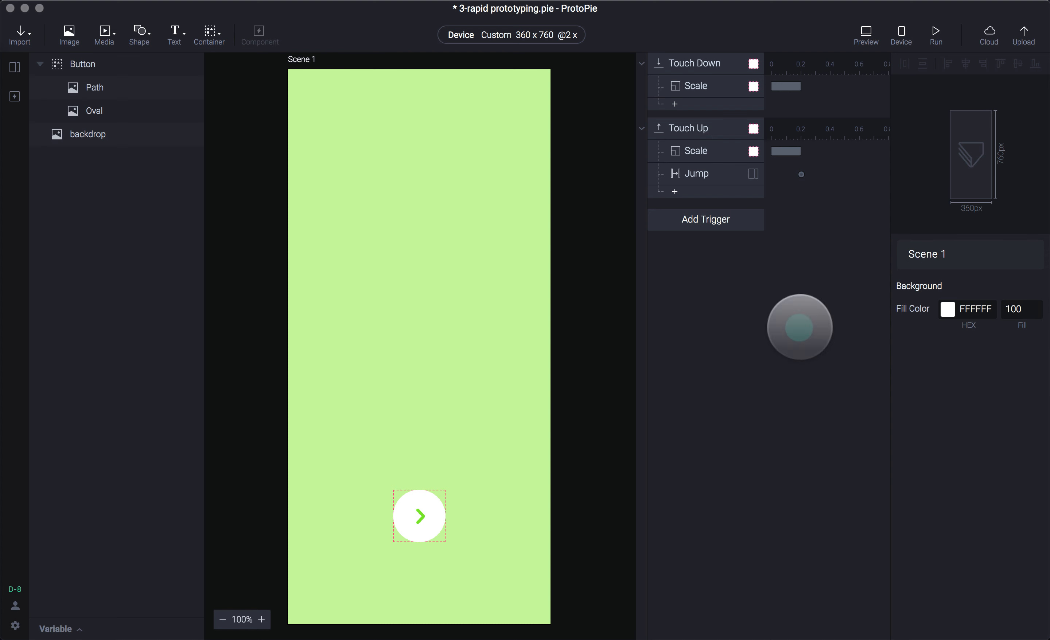
# - Test the Button's scaling and the delayed jump to Scene 2 in the preview
pyautogui.press('super+p')
pyautogui.click(892, 539)
pyautogui.click(892, 542)
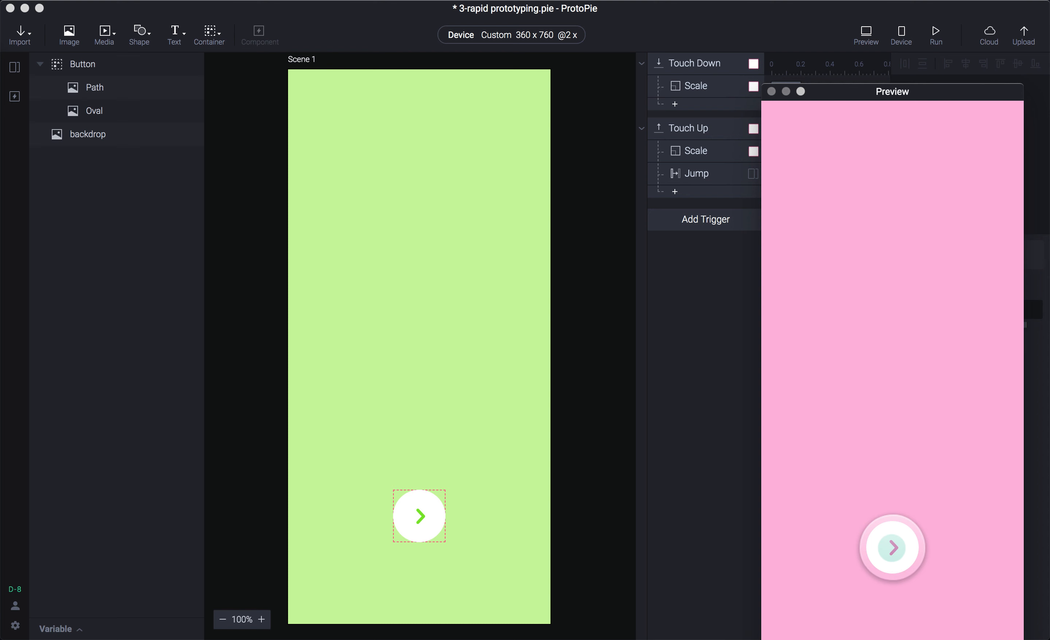
pyautogui.click(894, 545)
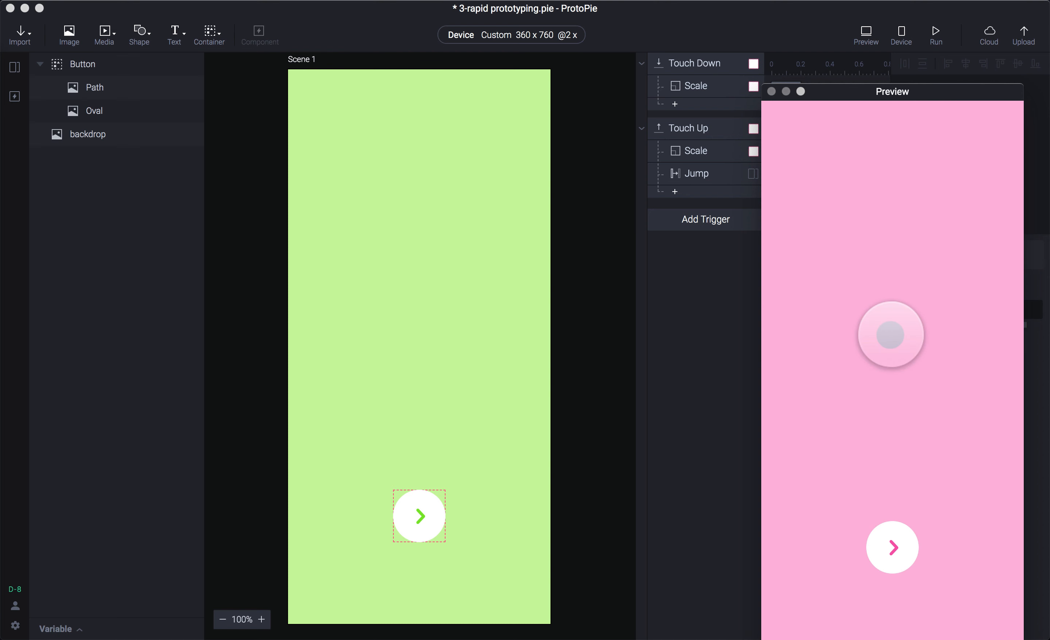
pyautogui.click(705, 511)
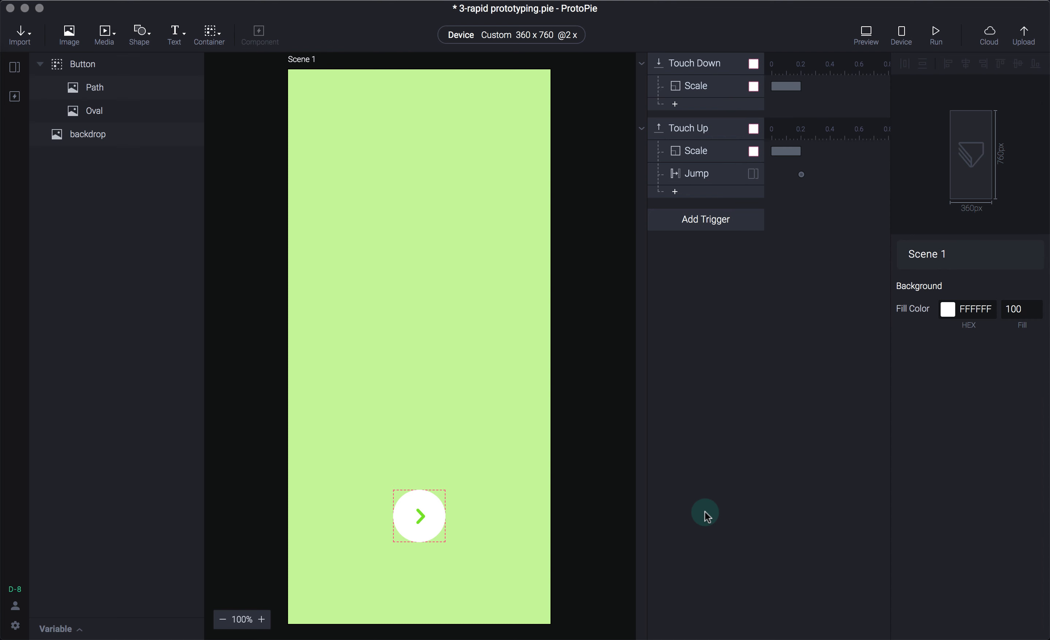
# - Open the online help for the Fling trigger from the trigger list, and read its description, example and Direction property
pyautogui.click(702, 221)
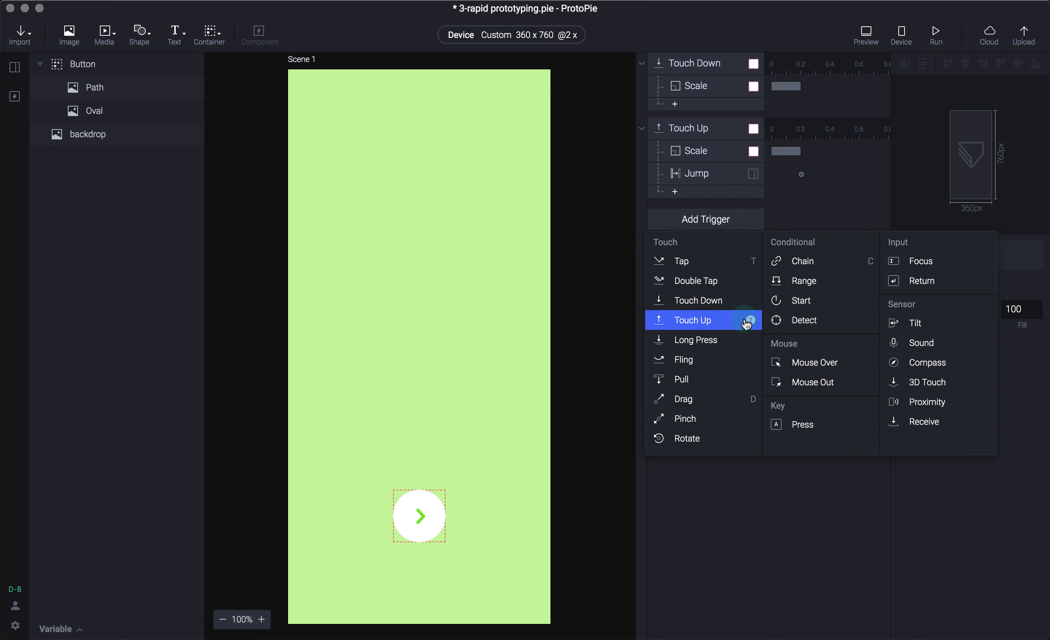
pyautogui.click(750, 360)
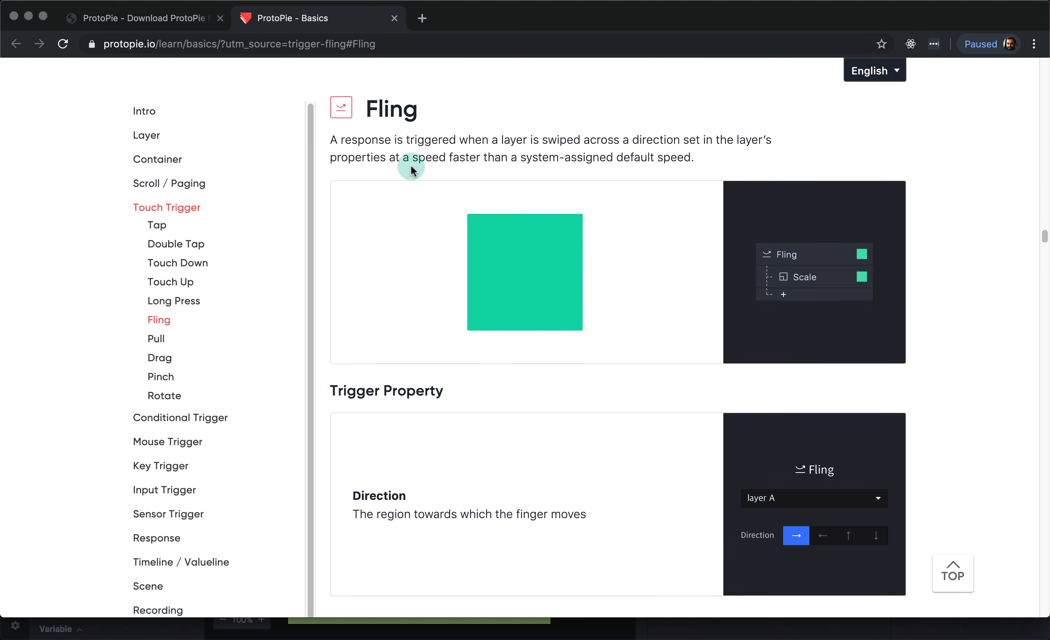
pyautogui.moveTo(333, 140); pyautogui.dragTo(548, 142)
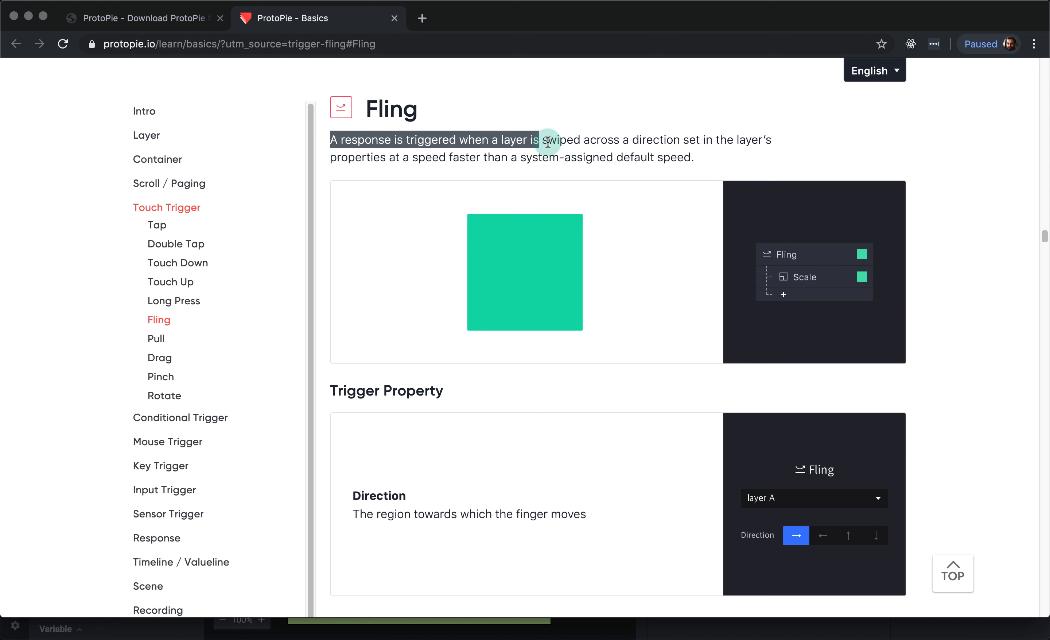
pyautogui.moveTo(611, 144); pyautogui.dragTo(686, 157)
pyautogui.click(681, 156)
pyautogui.moveTo(426, 157); pyautogui.dragTo(591, 156)
pyautogui.click(618, 157)
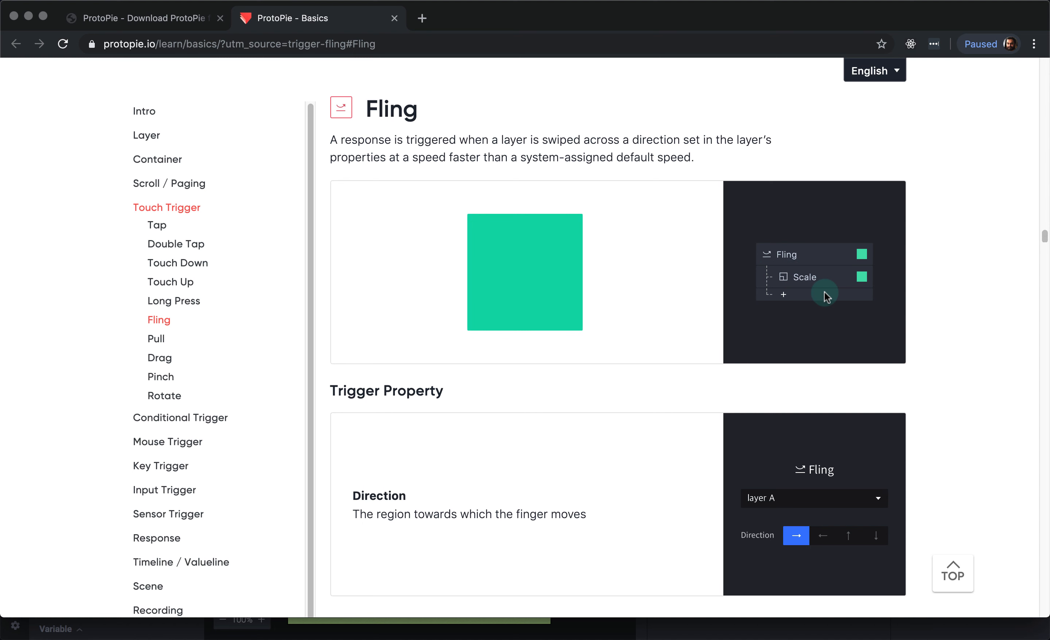
pyautogui.scroll(-3, 826, 296)
pyautogui.scroll(1, 826, 294)
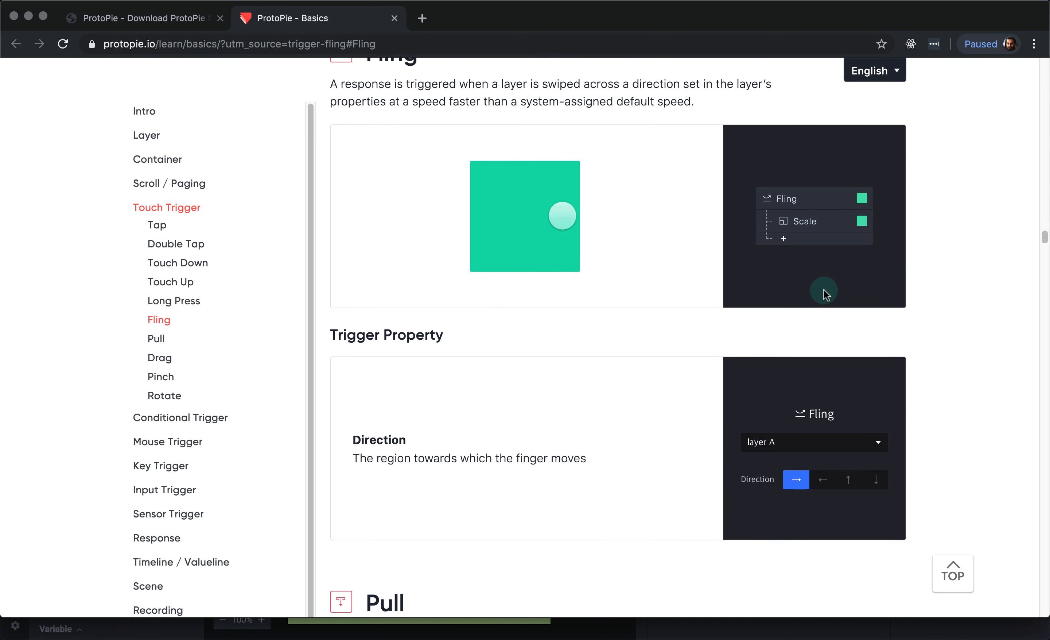
pyautogui.scroll(3, 823, 289)
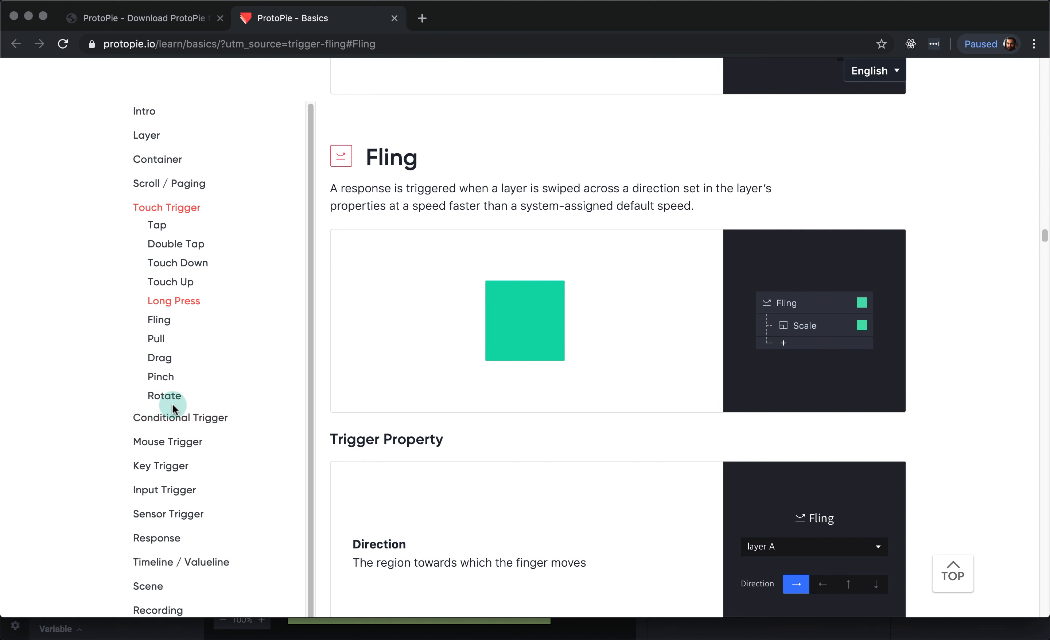
# - Browse the Basics documentation for the Pull, Drag, Pinch, Rotate and Double Tap triggers and the Scroll / Paging and Touch Trigger sections
pyautogui.click(157, 336)
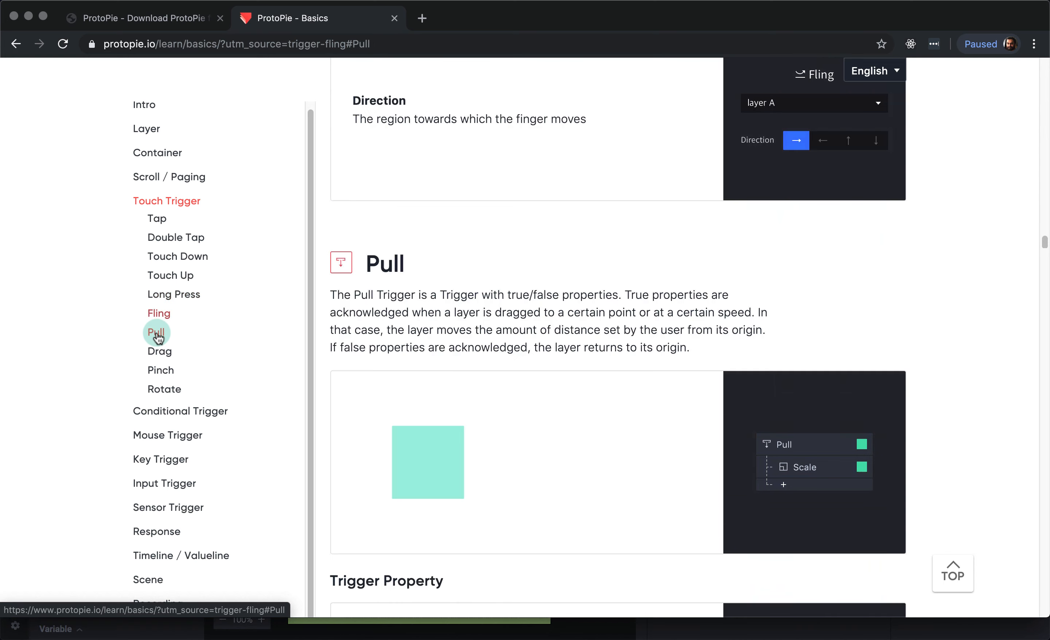
pyautogui.click(159, 352)
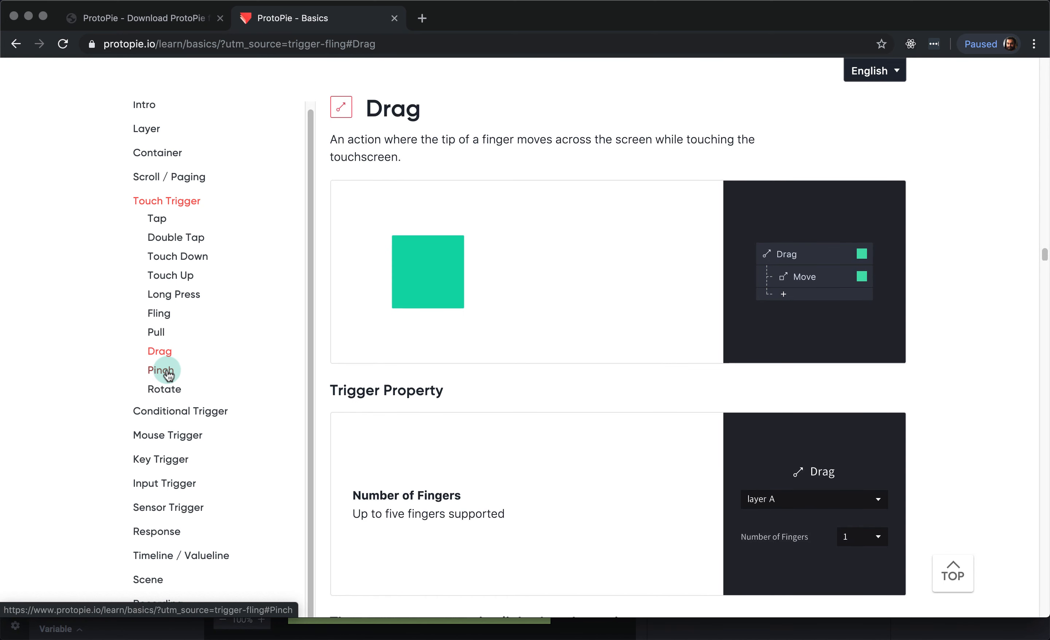
pyautogui.click(169, 371)
pyautogui.click(168, 355)
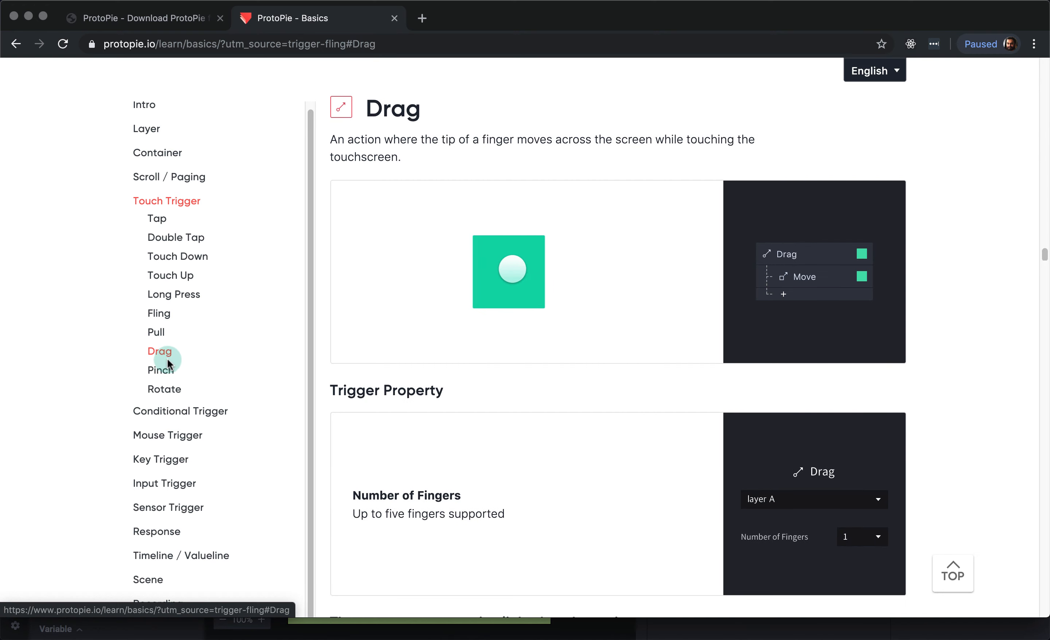
pyautogui.click(168, 386)
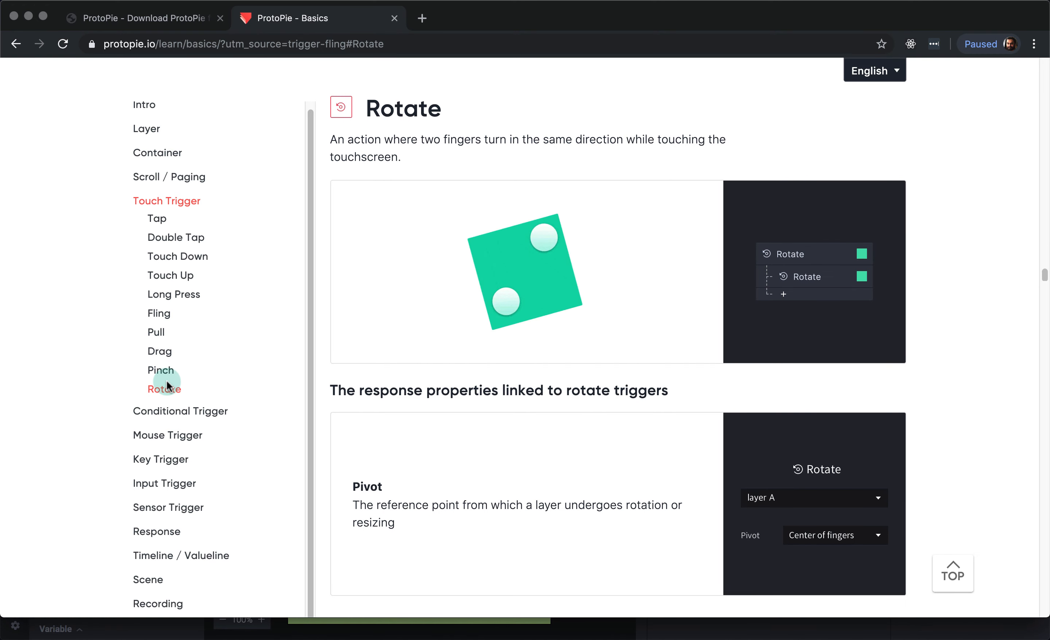
pyautogui.click(175, 240)
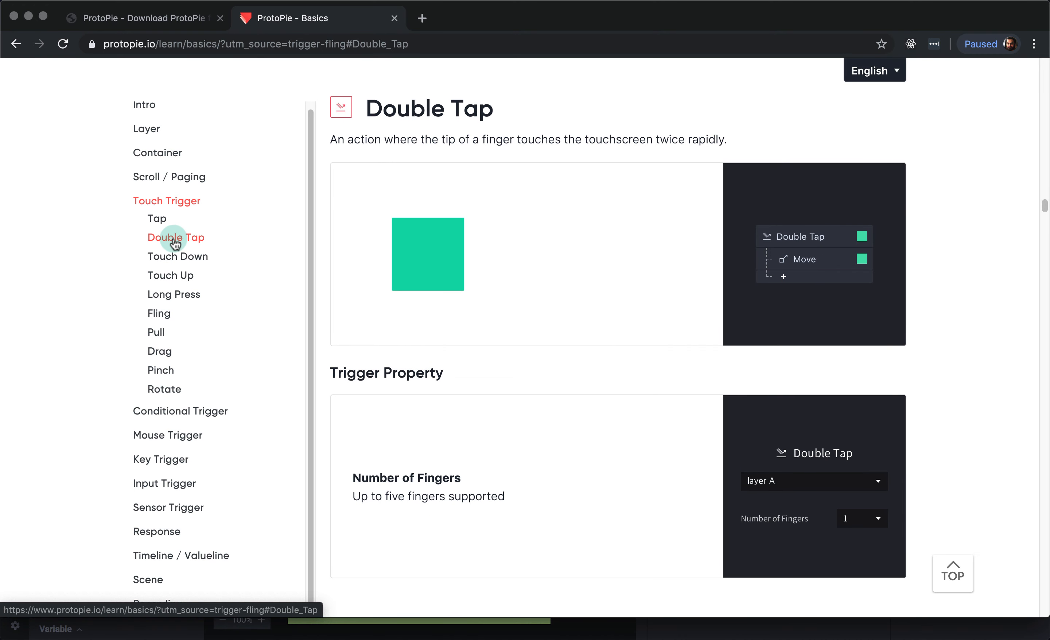
pyautogui.click(166, 179)
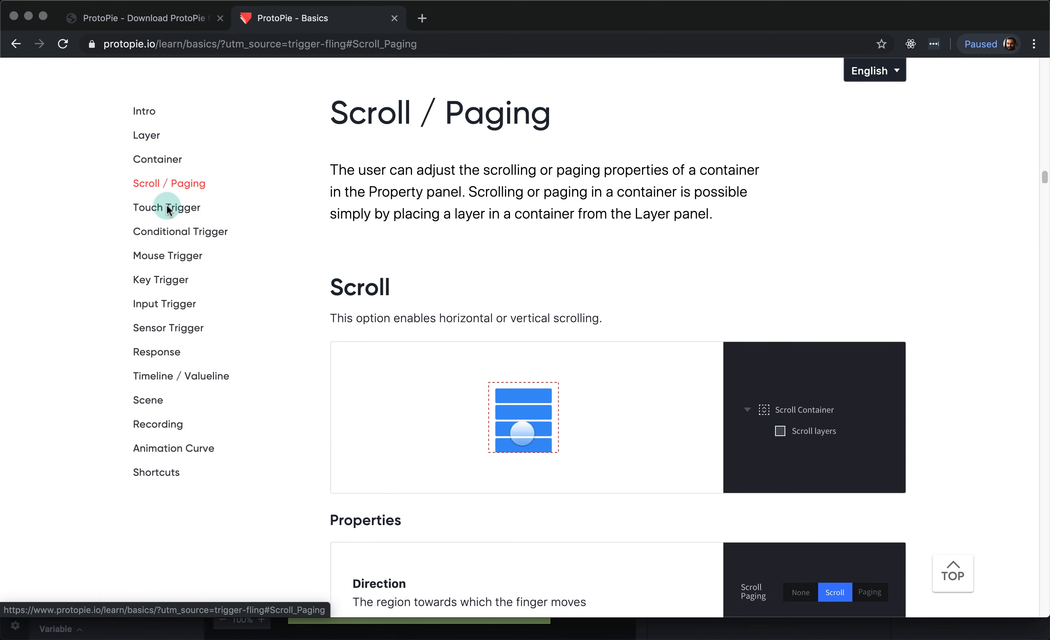
pyautogui.click(173, 207)
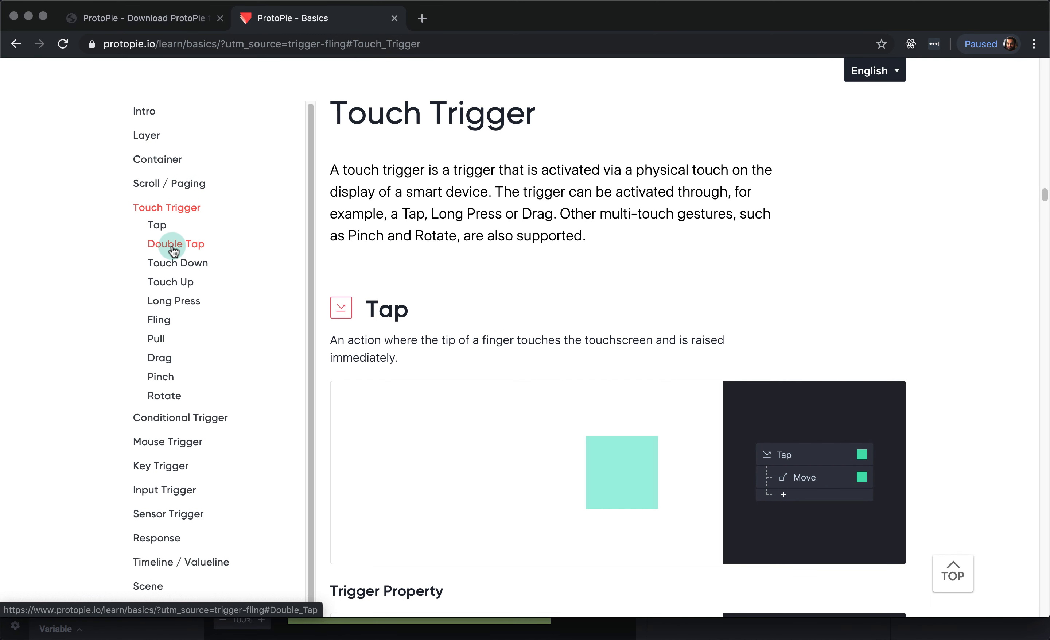
pyautogui.click(173, 247)
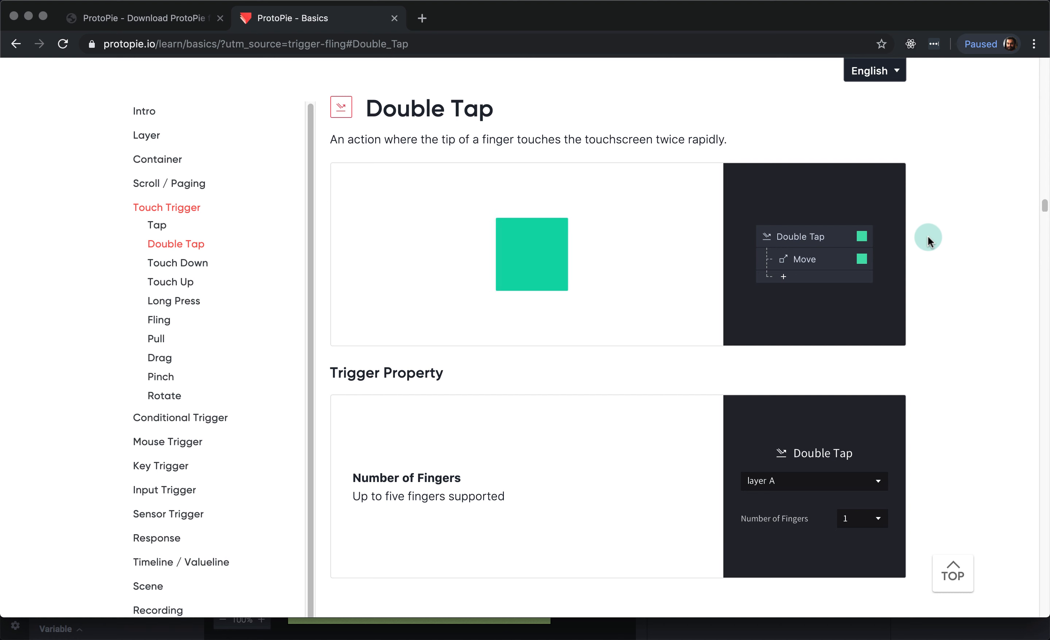